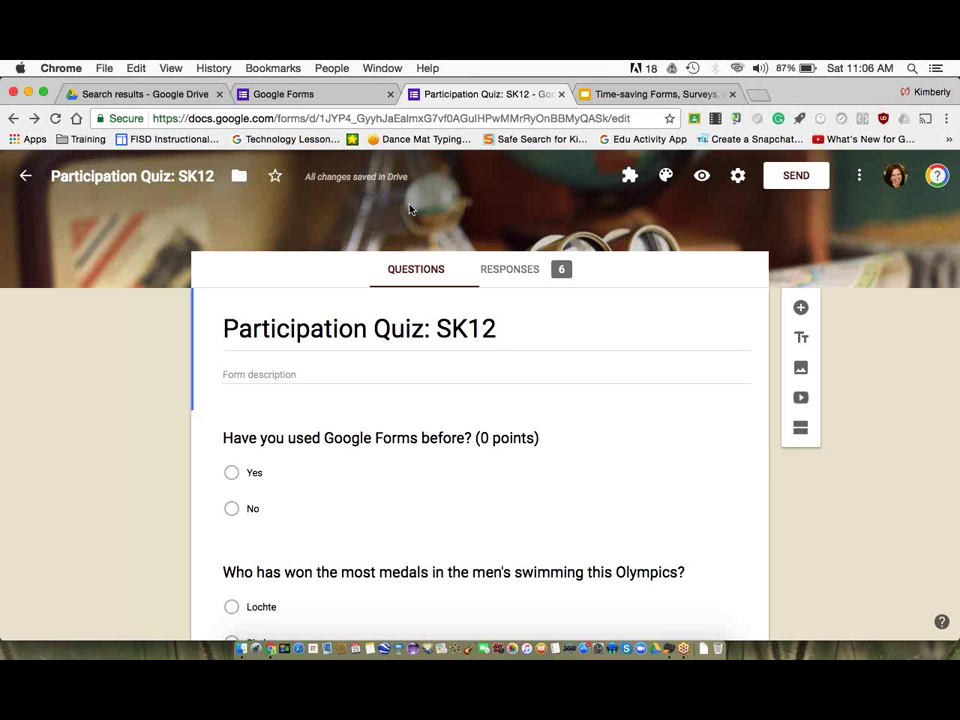
- Switch to Google Drive and show the additional file types that can be created, including Google Forms
click(337, 103)
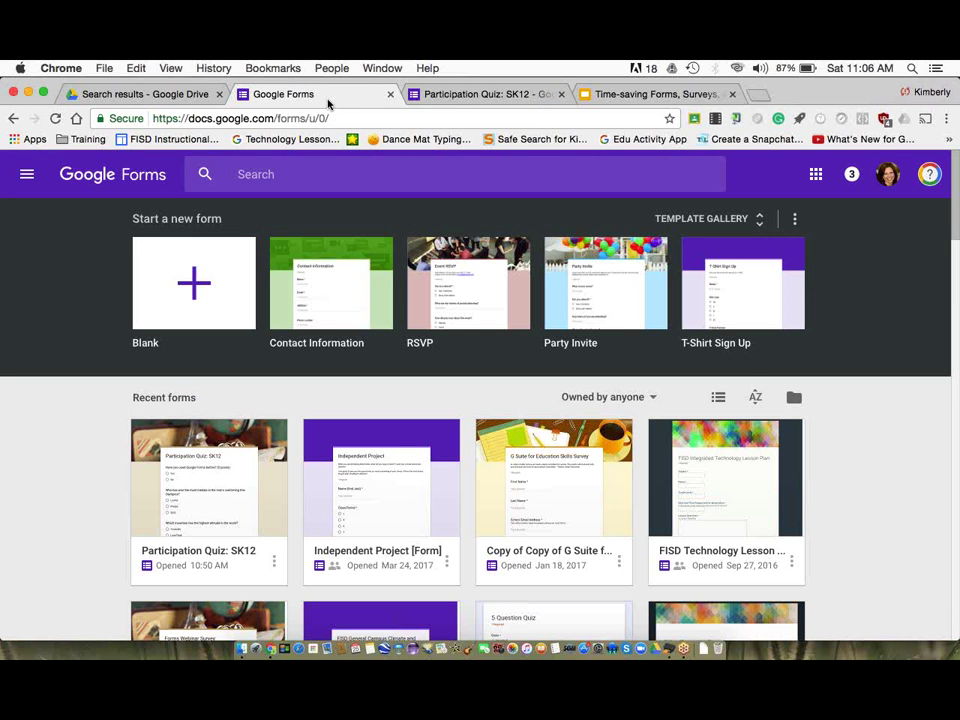
click(183, 97)
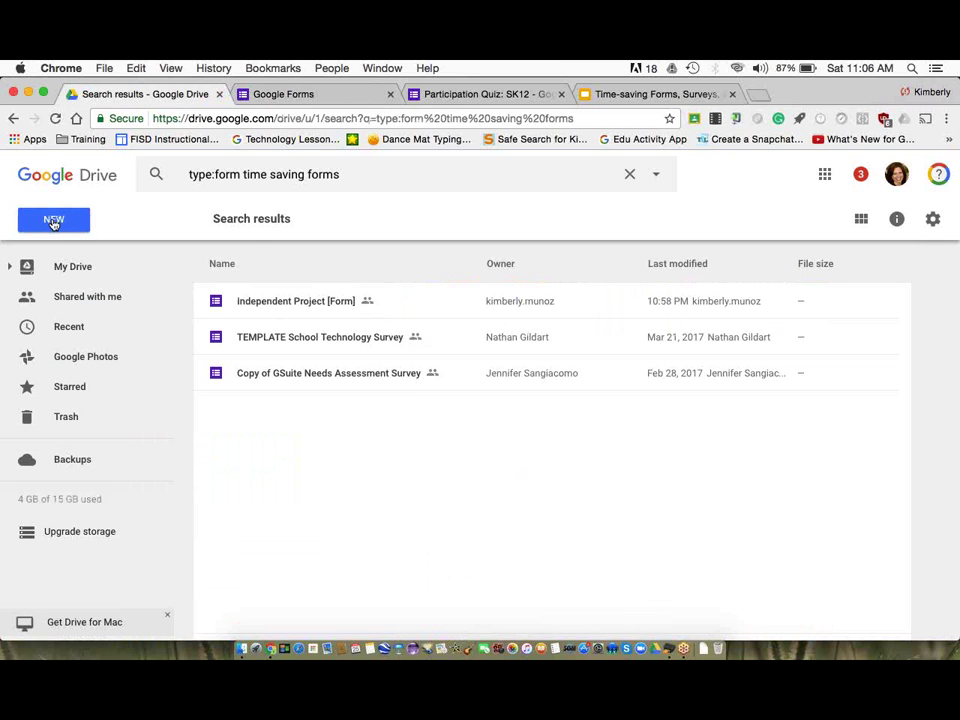
click(53, 222)
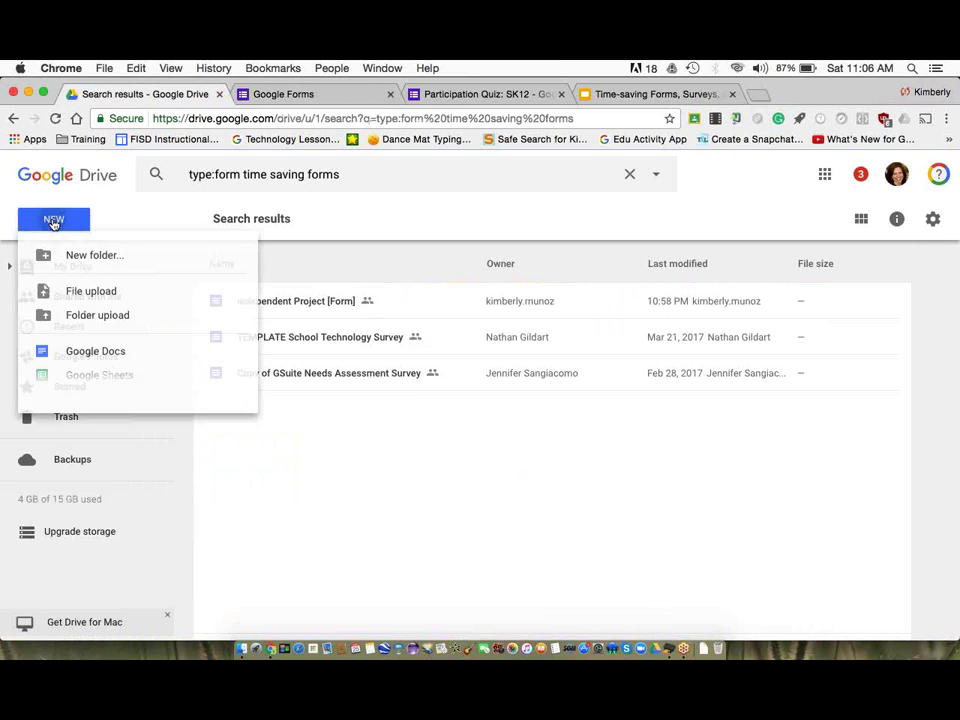
mouse_move(173, 436)
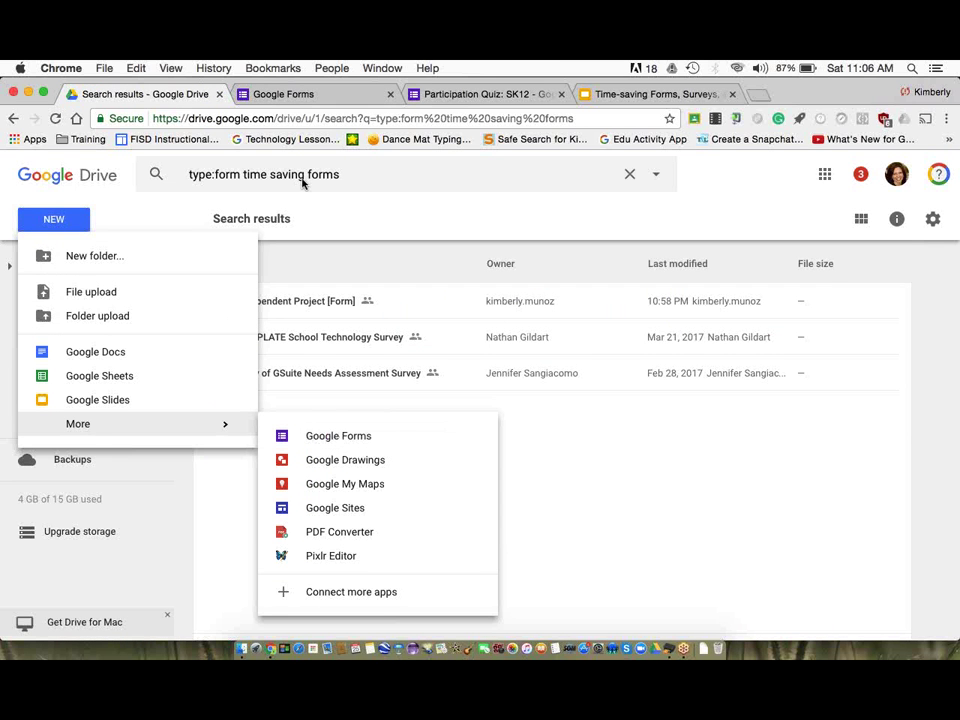
- Return to Google Forms and browse the Personal, Work and Education templates in the full template gallery
click(308, 97)
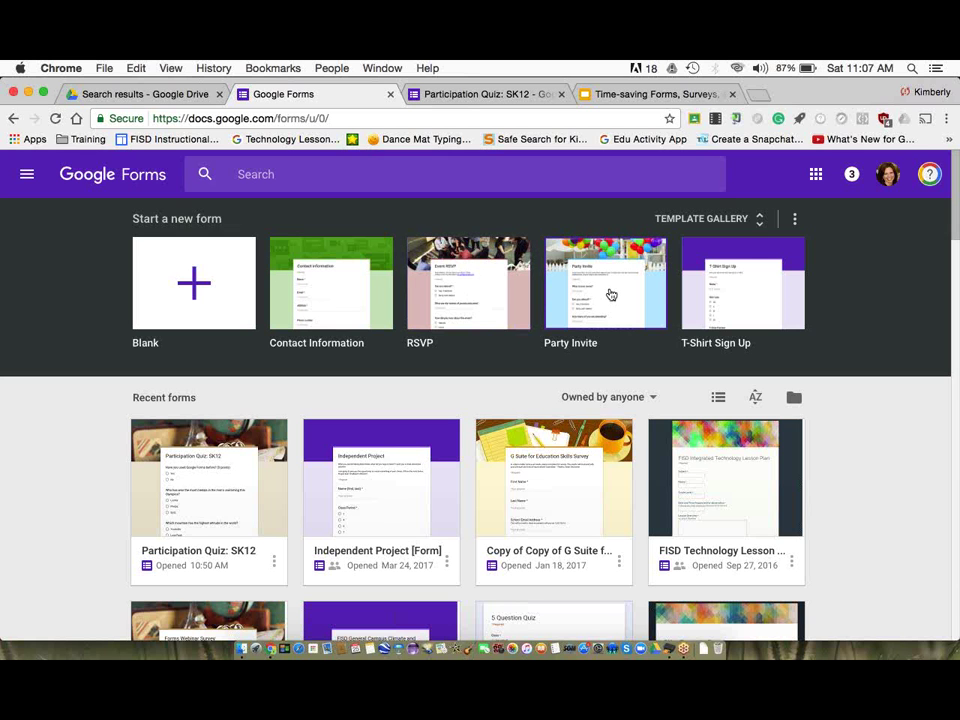
click(762, 222)
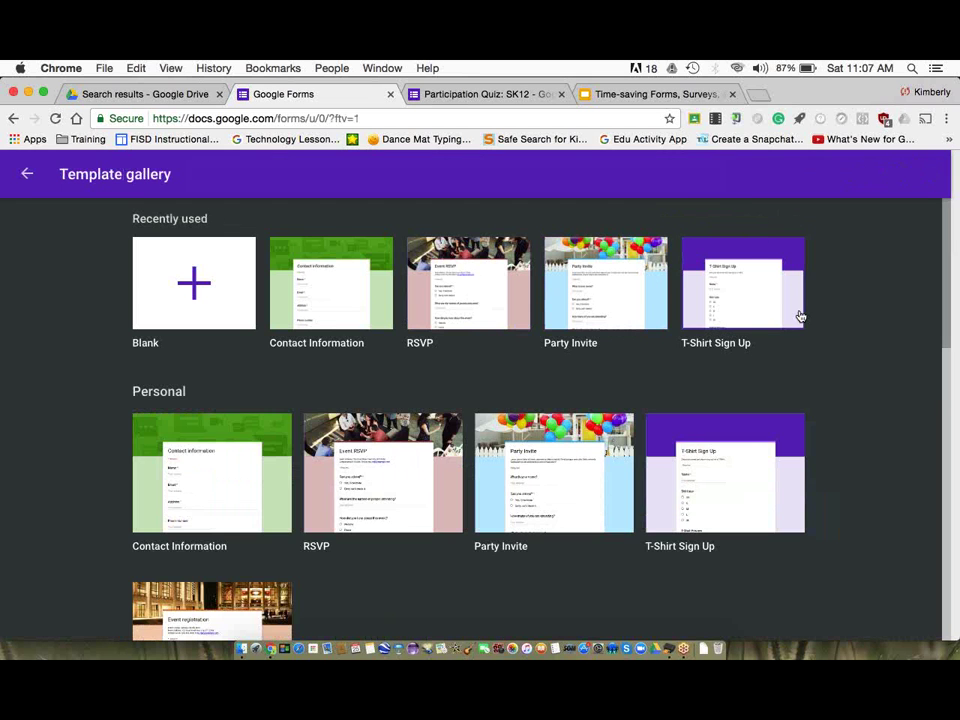
scroll(800, 316, down, 3)
scroll(800, 316, down, 9)
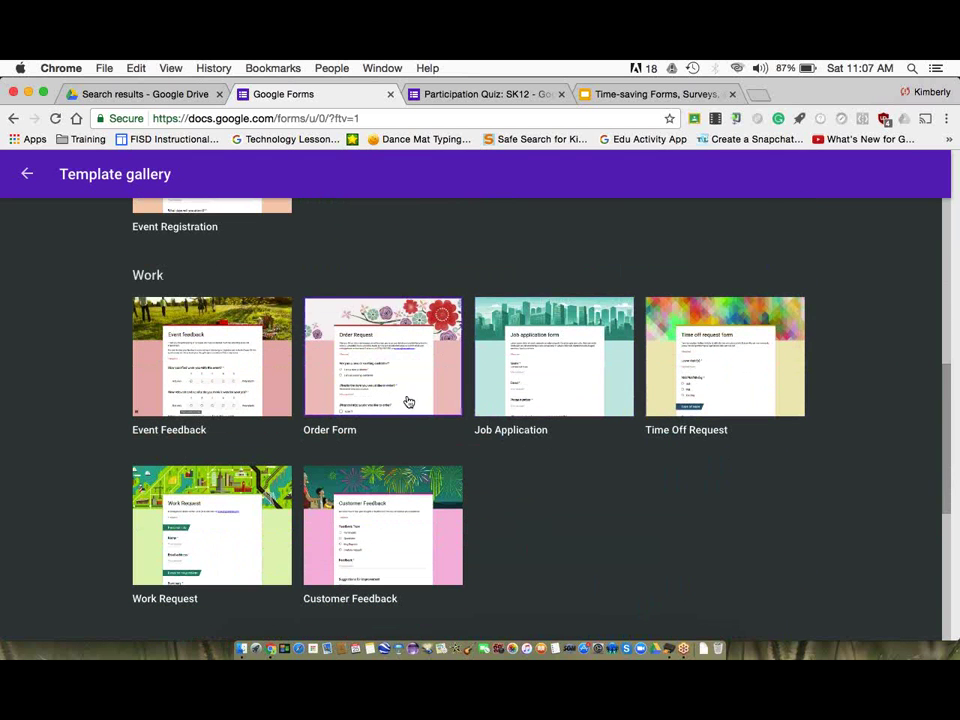
scroll(512, 477, down, 1)
scroll(512, 477, down, 8)
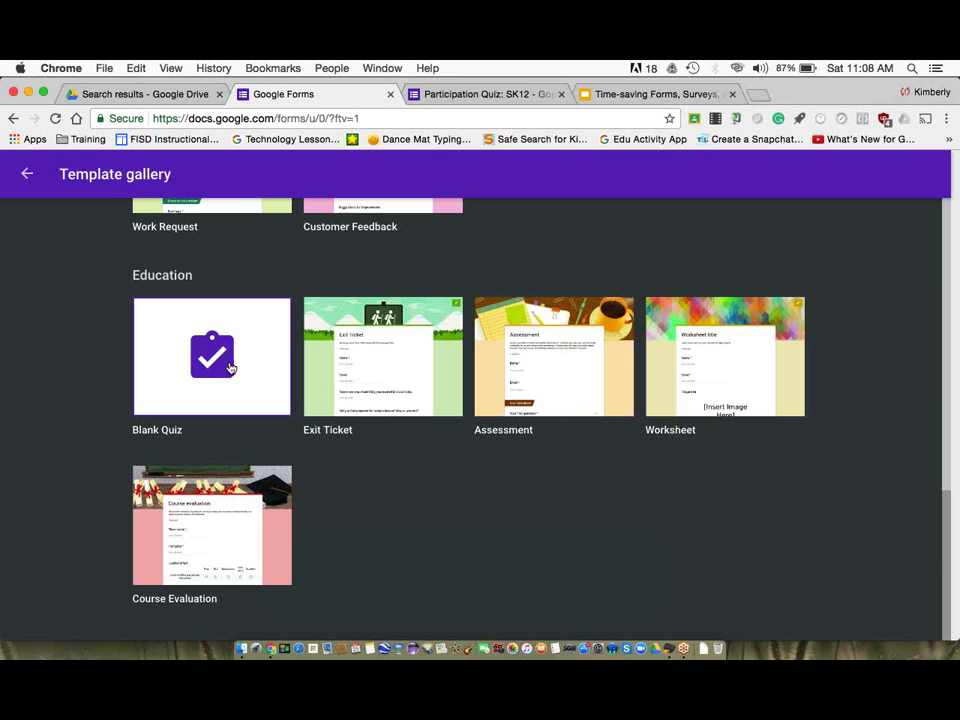
scroll(233, 358, up, 10)
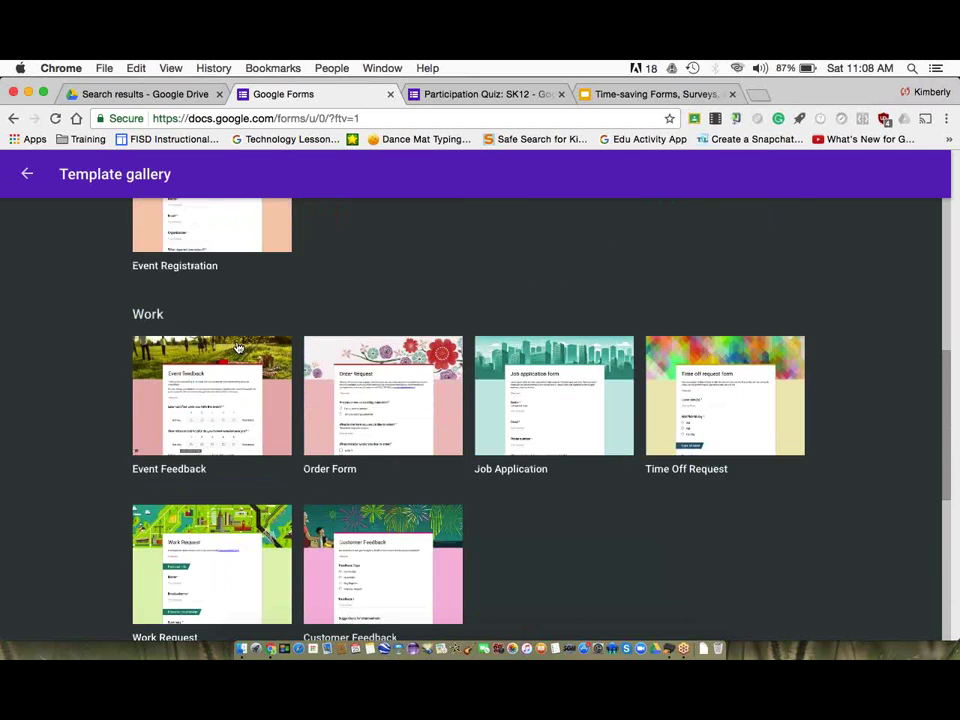
scroll(238, 347, up, 3)
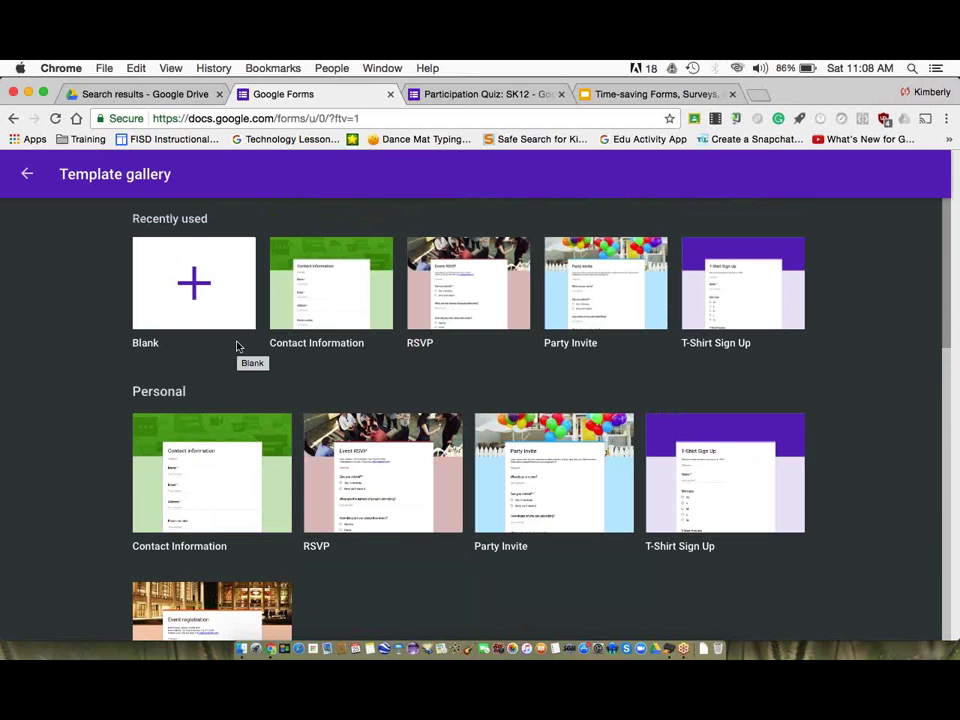
- Create a new blank form from the template gallery and dismiss the system notification
click(192, 288)
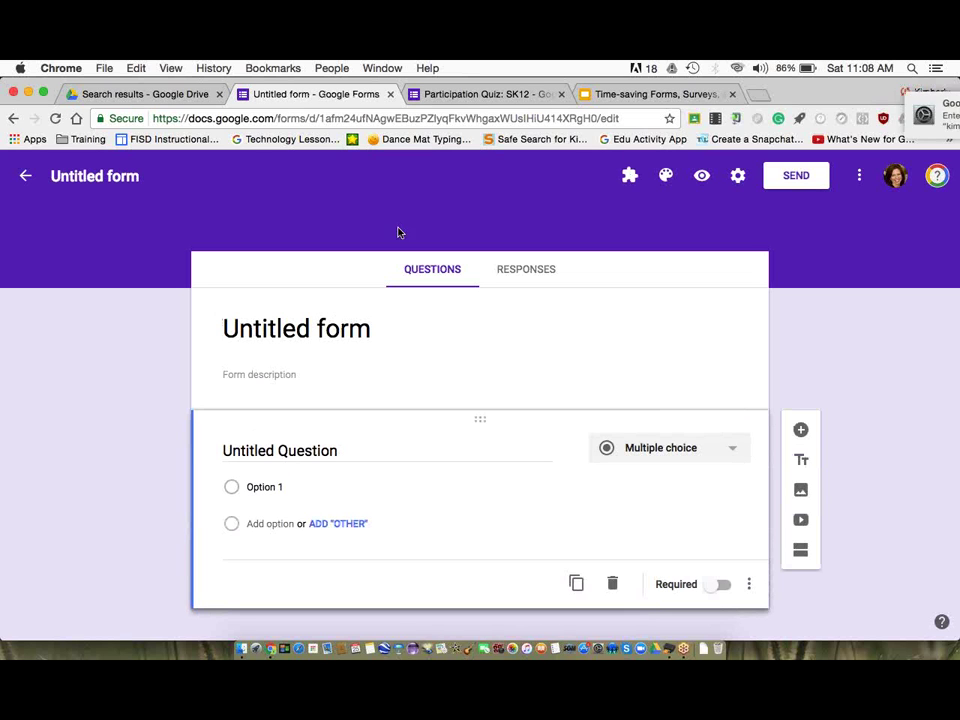
click(916, 105)
click(905, 104)
click(926, 104)
click(921, 104)
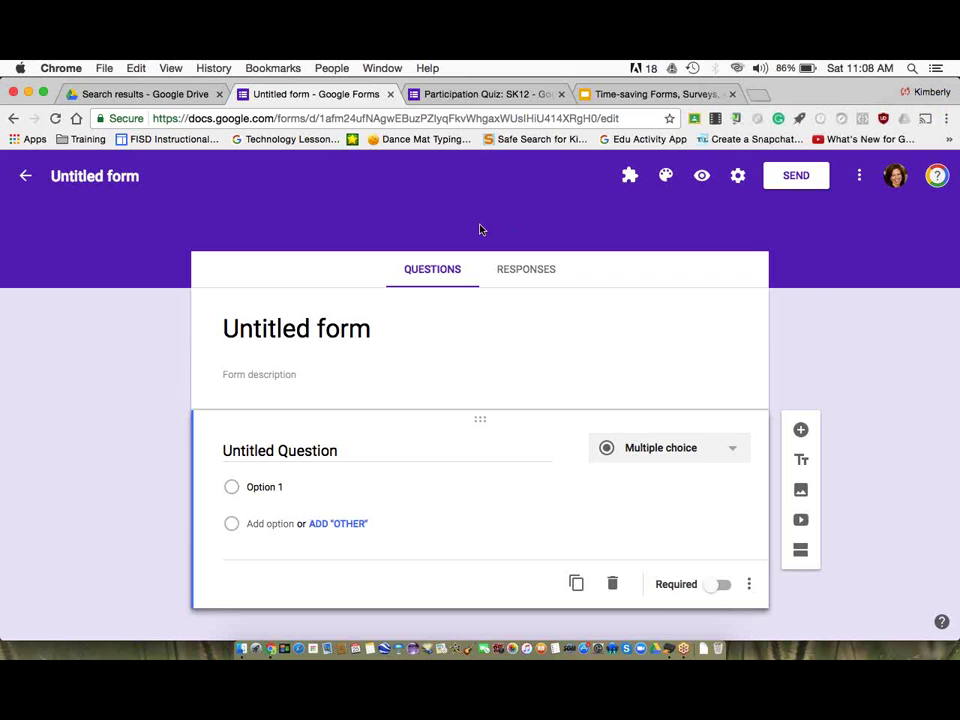
- Title the form "Example Quiz" and move on to the first question's text
click(354, 329)
text(E)
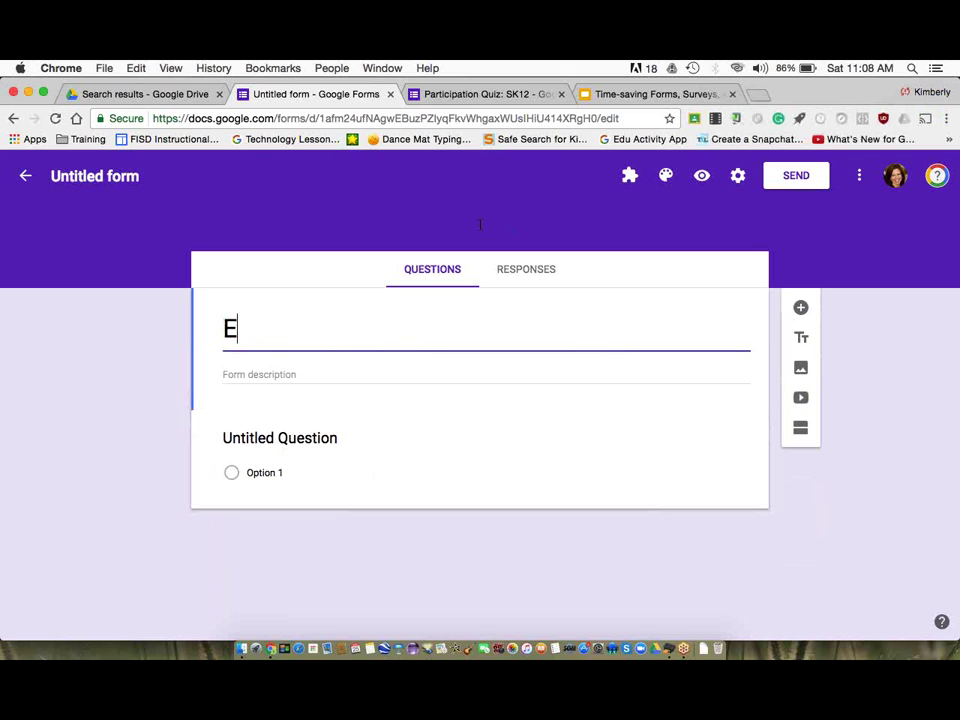
text(xample Quiz)
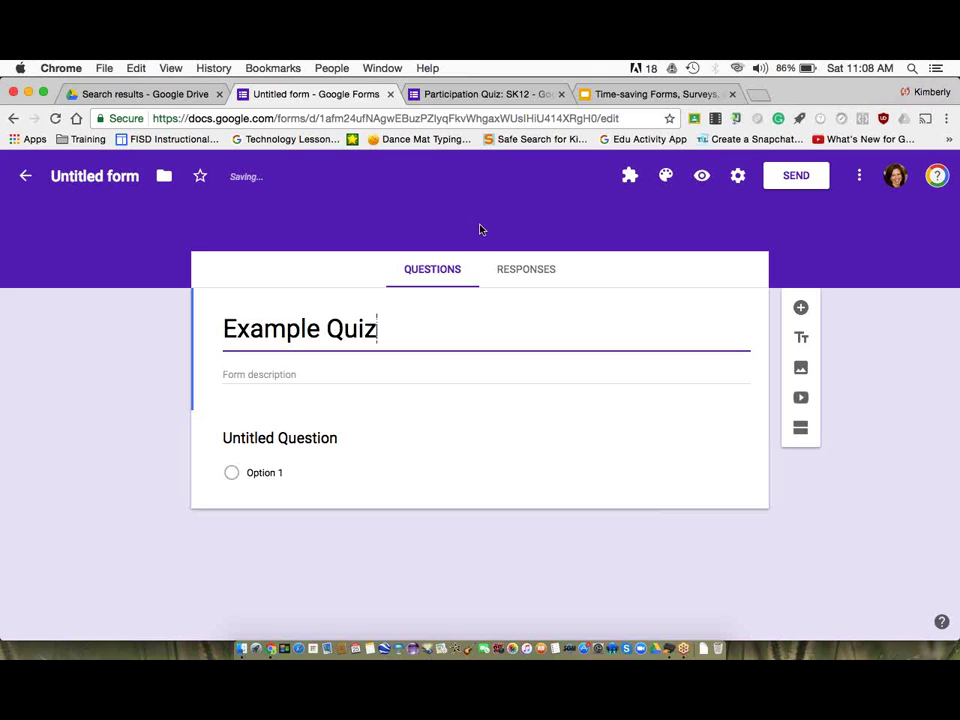
key(Tab)
key(Tab)
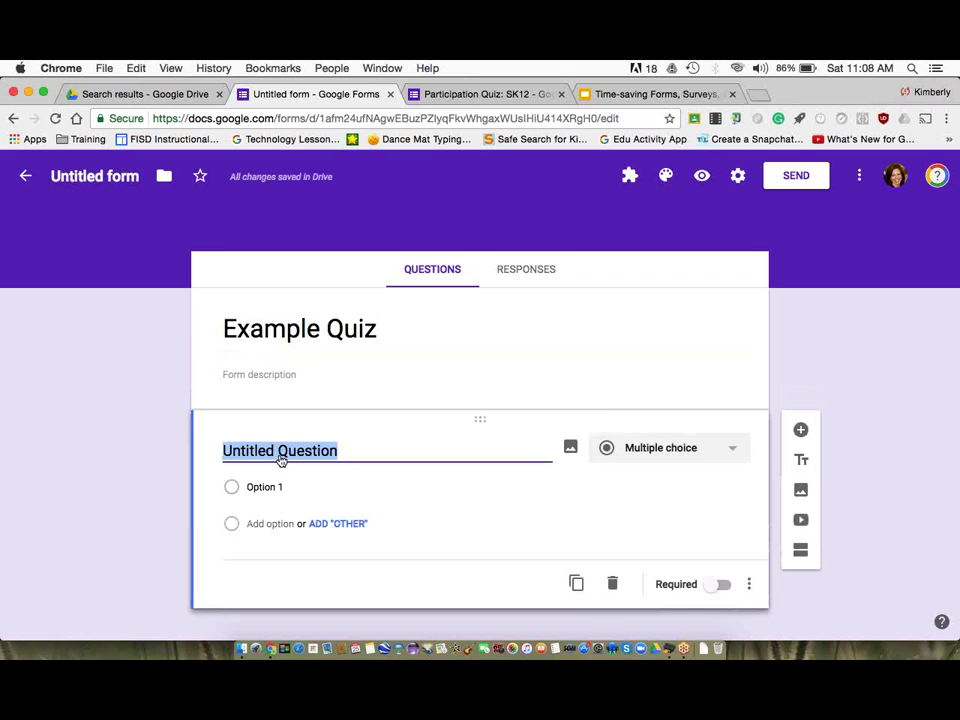
- Look over the question types, keep Multiple choice, and enter "What is 2+2?" as the first question
click(732, 447)
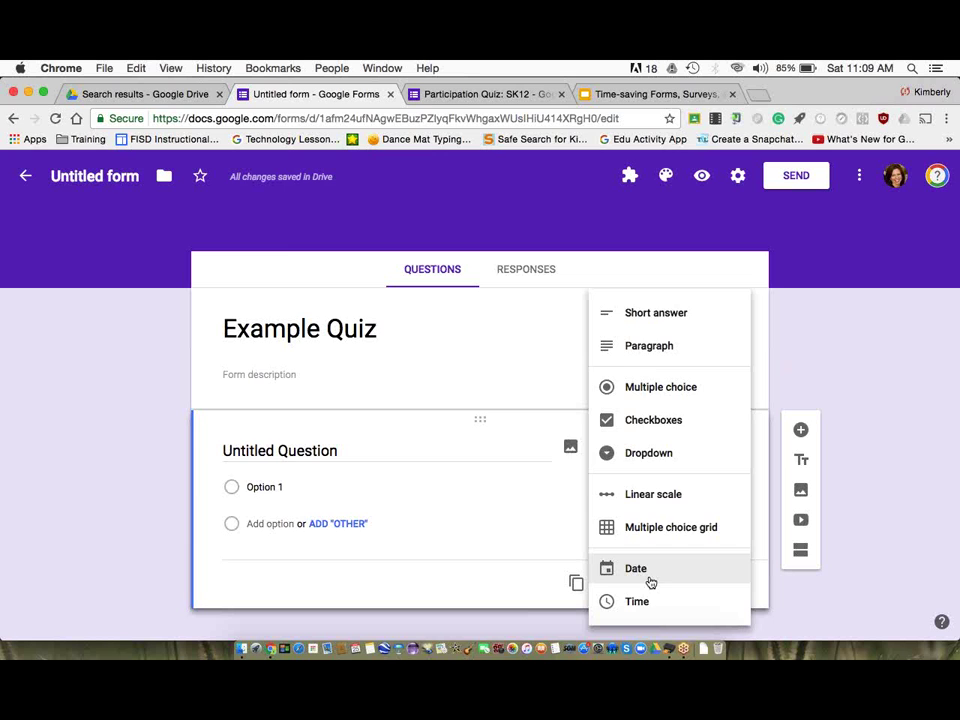
click(476, 465)
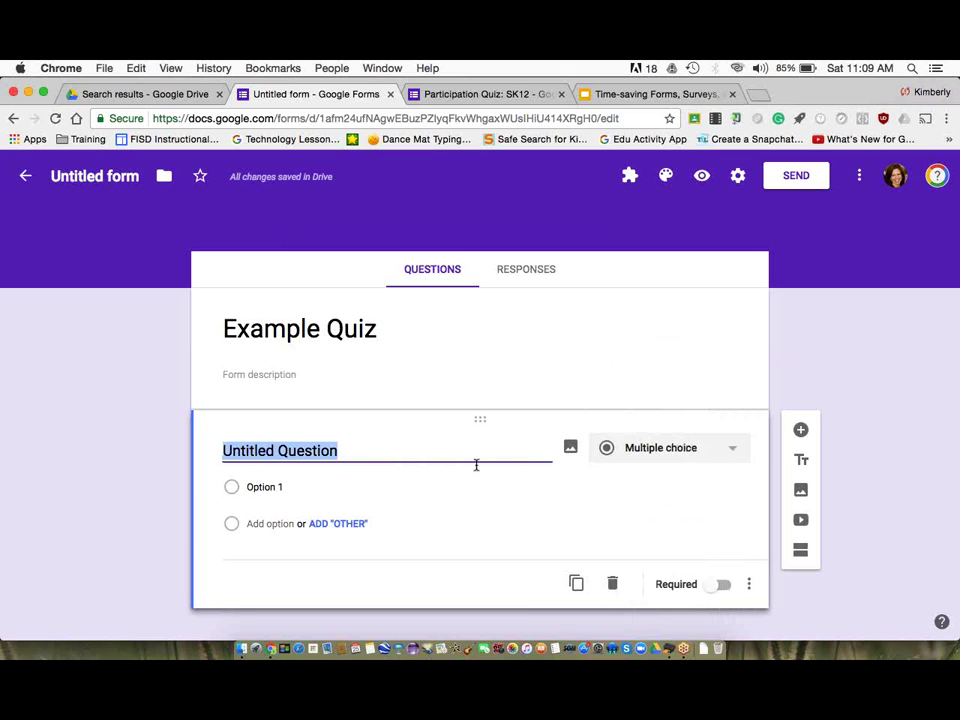
text(What )
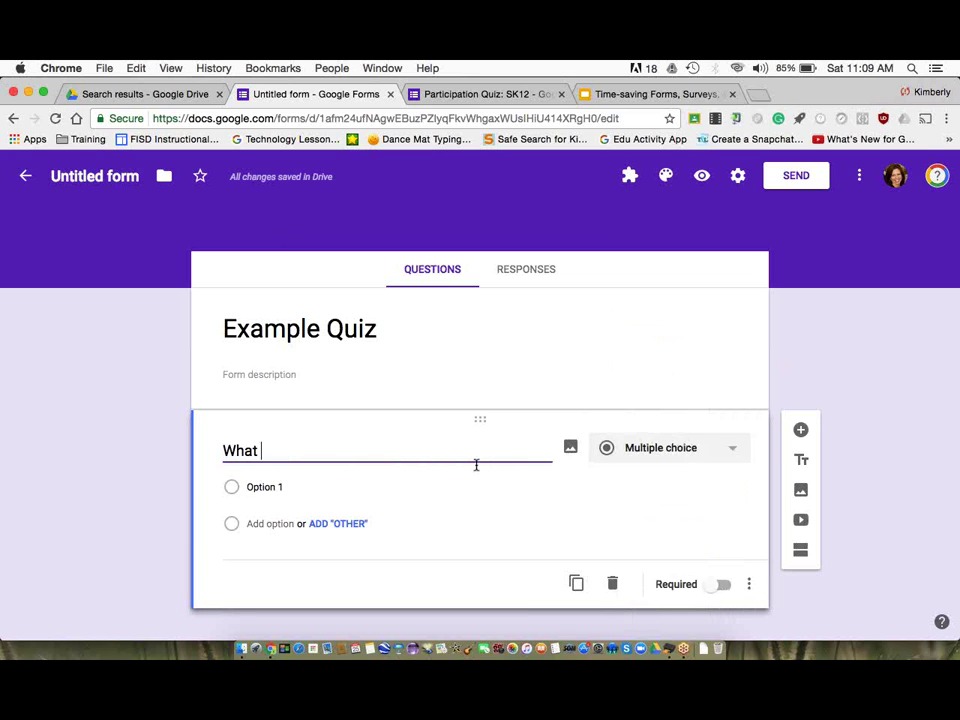
text(is 2+)
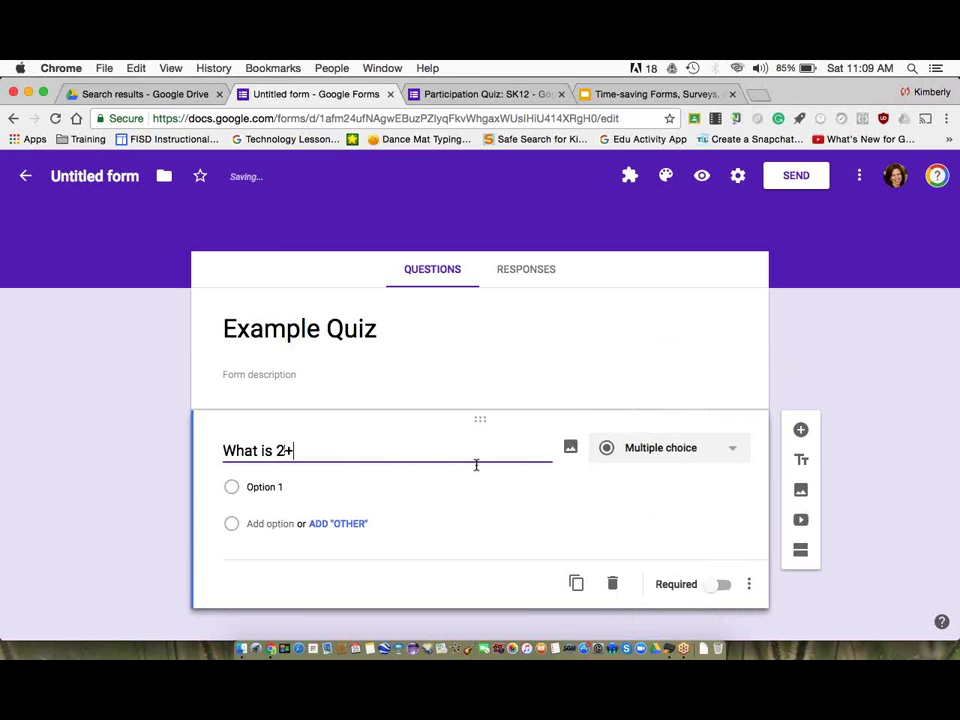
text(2?)
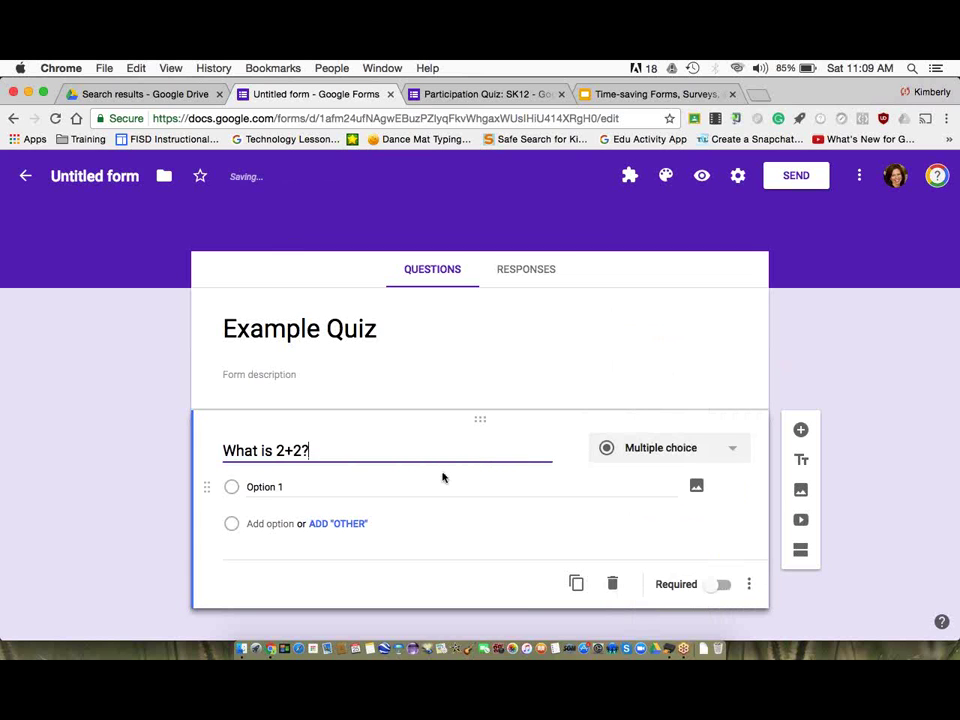
- Enter 2, 3, 4 and 6 as the answer options for the question "What is 2+2?"
key(Return)
text(2)
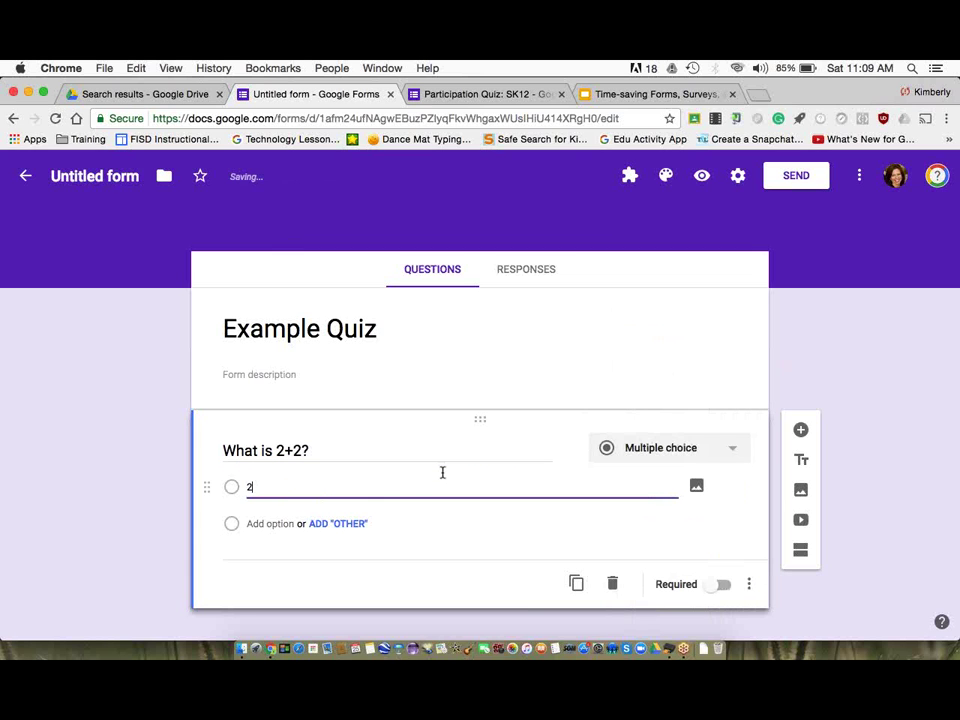
click(270, 523)
text(3)
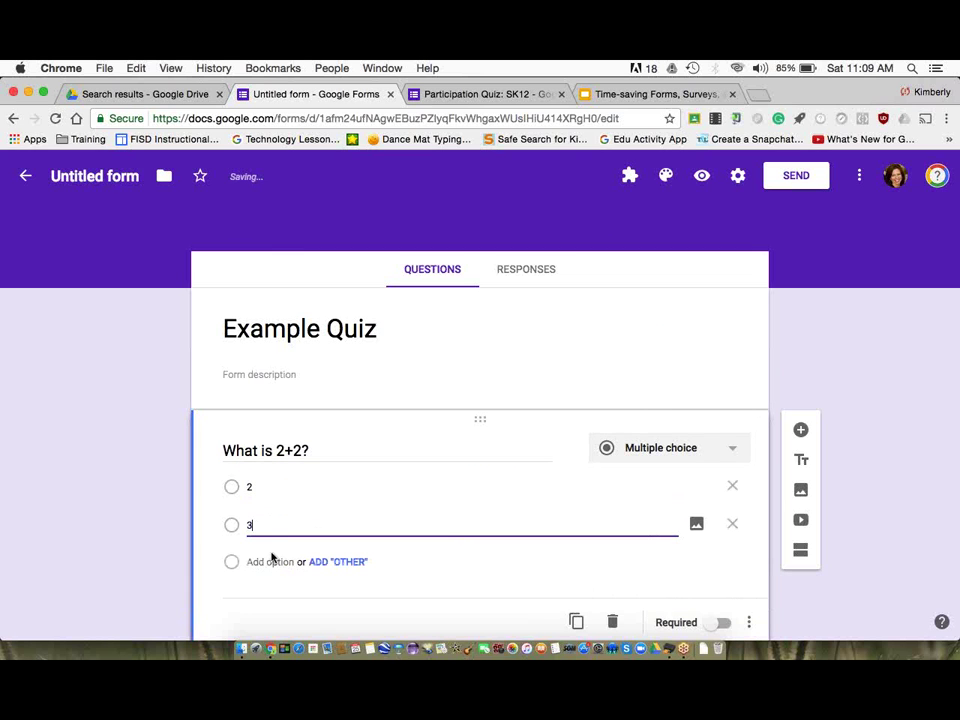
click(270, 561)
text(4)
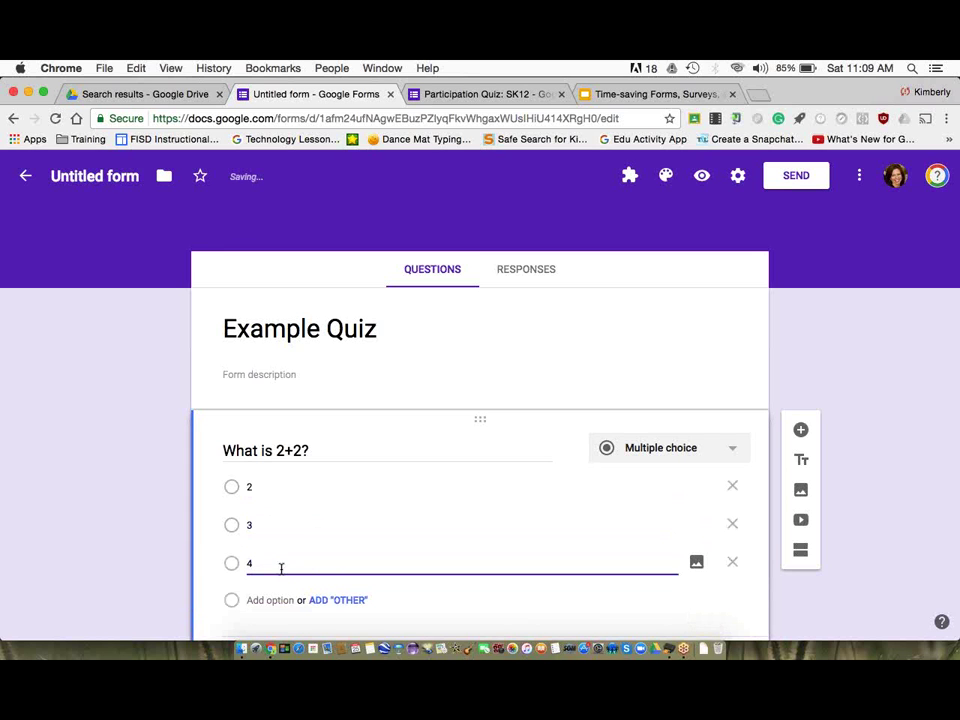
click(276, 601)
text(6)
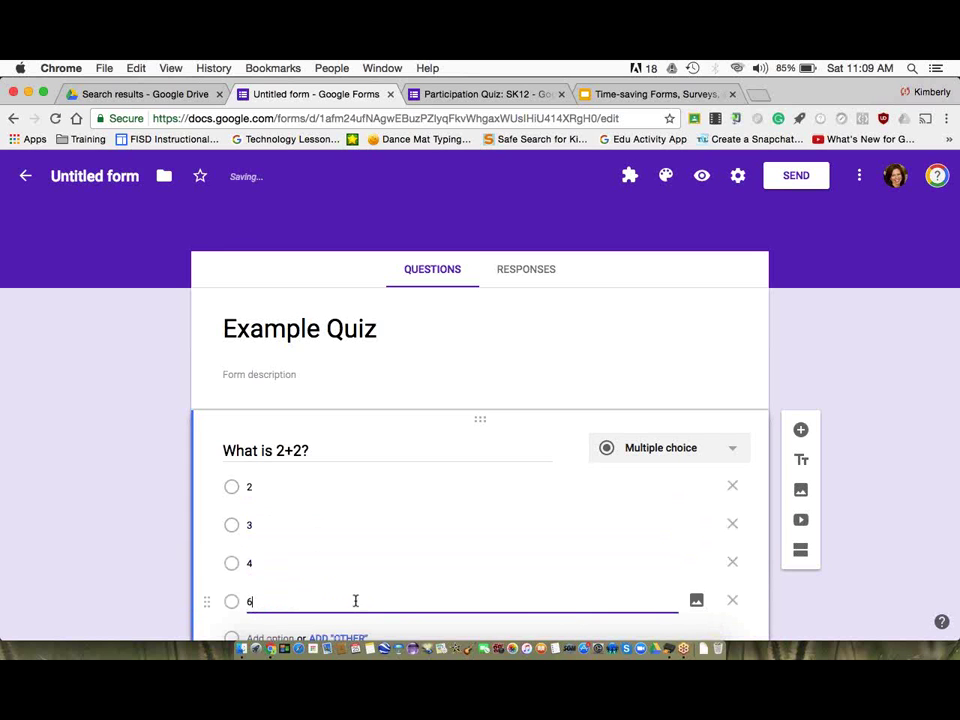
- Add an "Other" answer option to the question and remove it again
scroll(385, 598, down, 2)
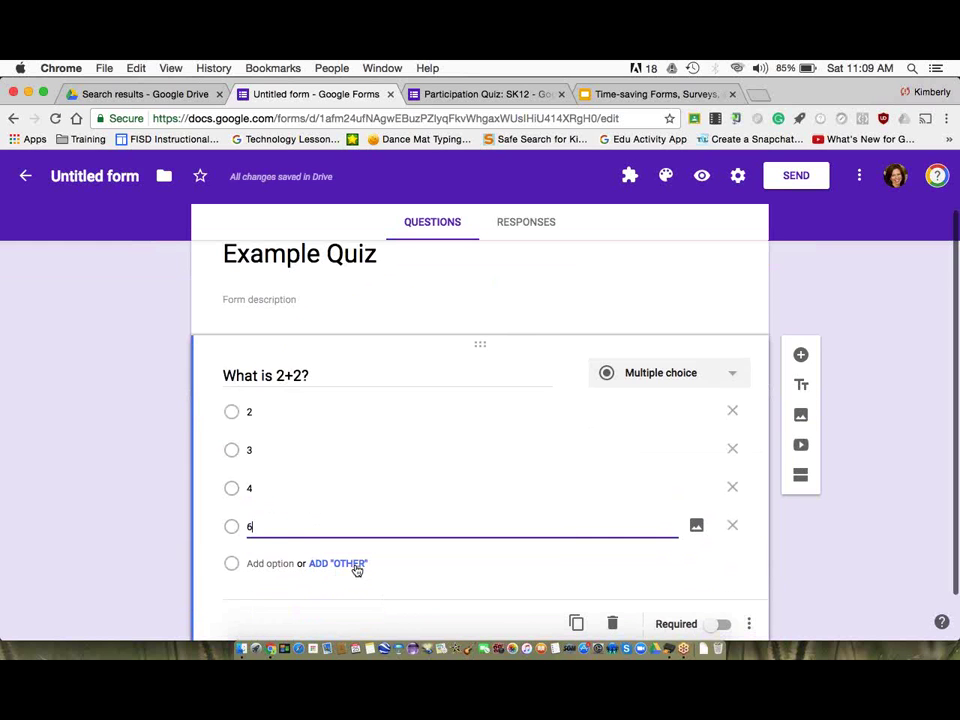
click(345, 564)
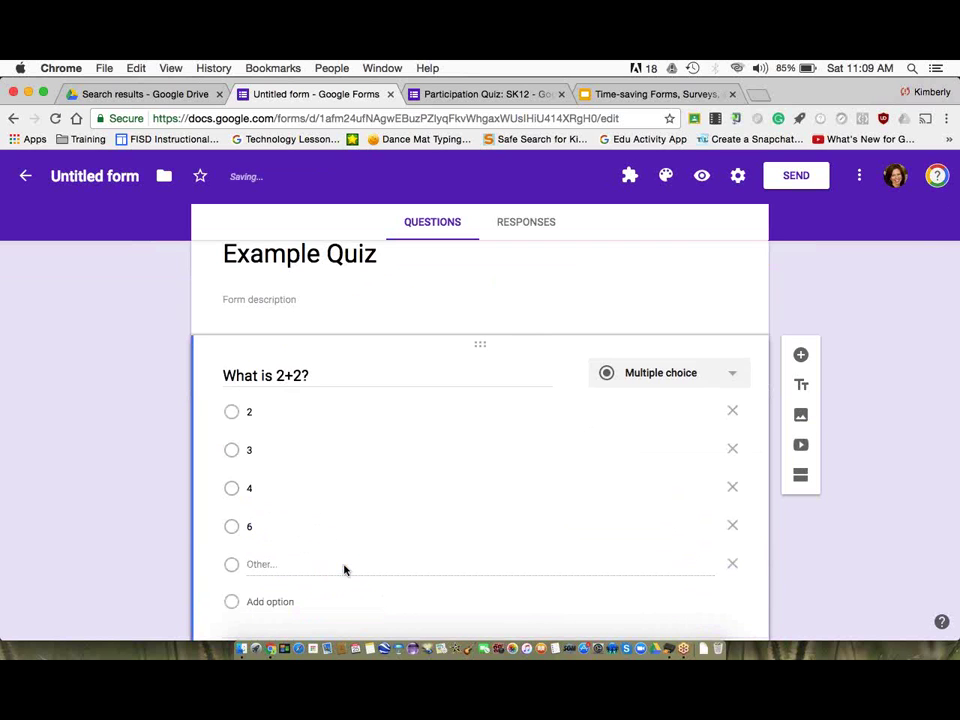
scroll(343, 570, down, 1)
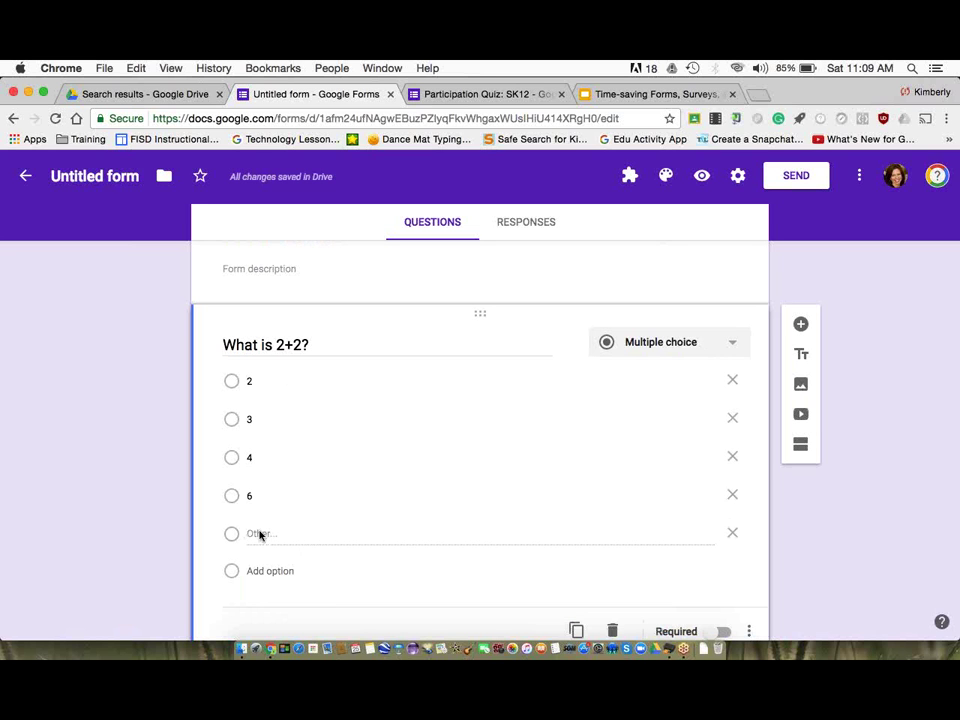
click(734, 533)
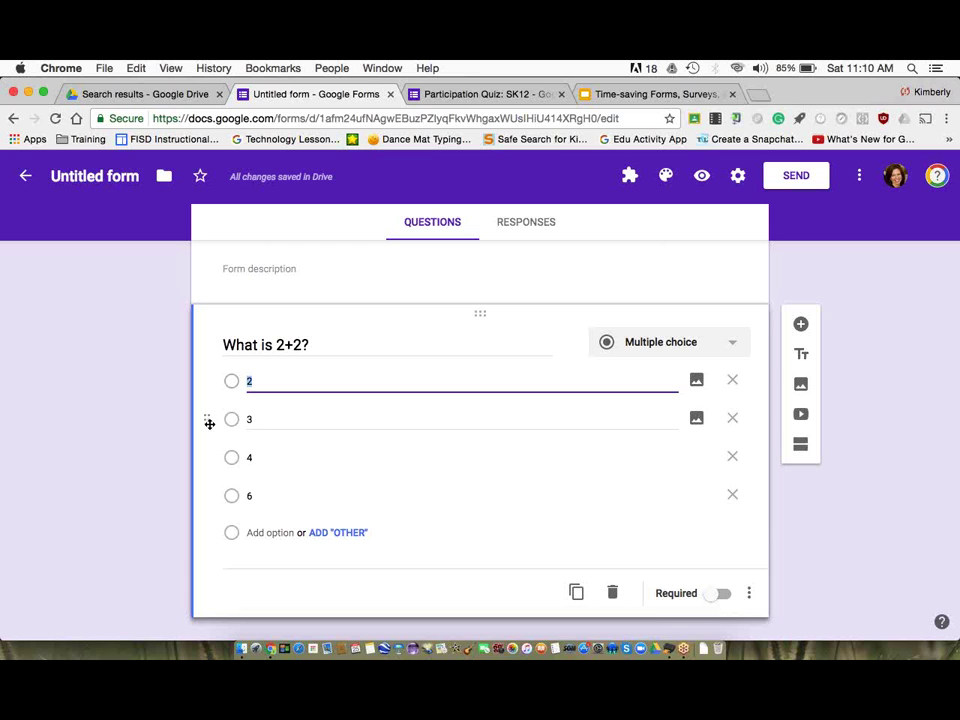
- Move the answer option 6 up to second place, directly below the option 2
mouse_move(207, 431)
mouse_down()
mouse_move(209, 457)
mouse_move(210, 419)
mouse_up()
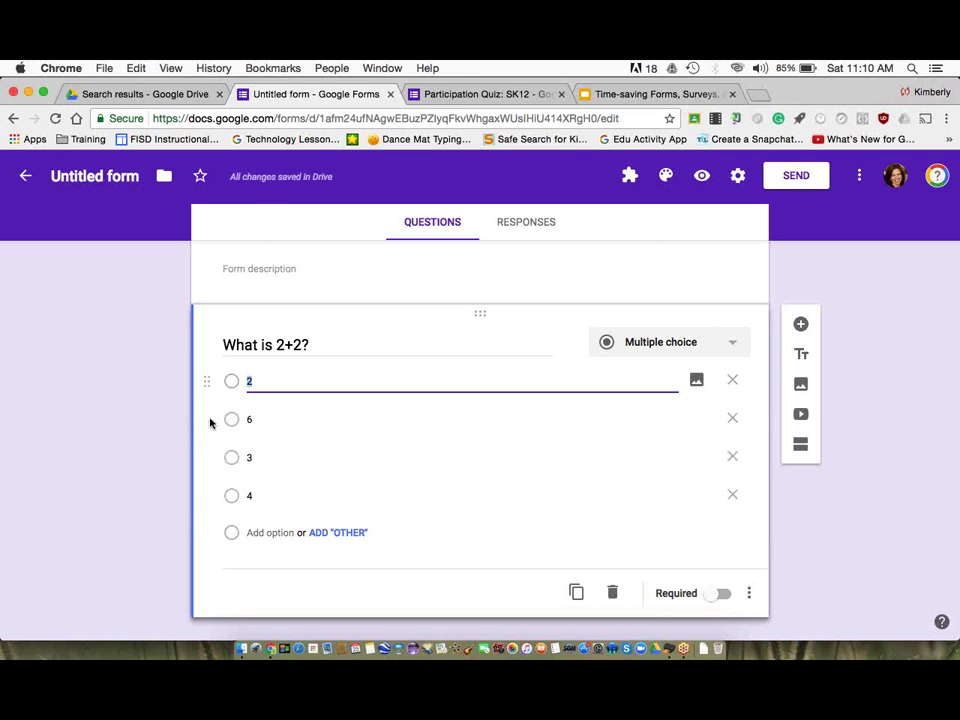
- Put the number "1." in front of the question text and delete it again
triple_click(222, 344)
click(222, 344)
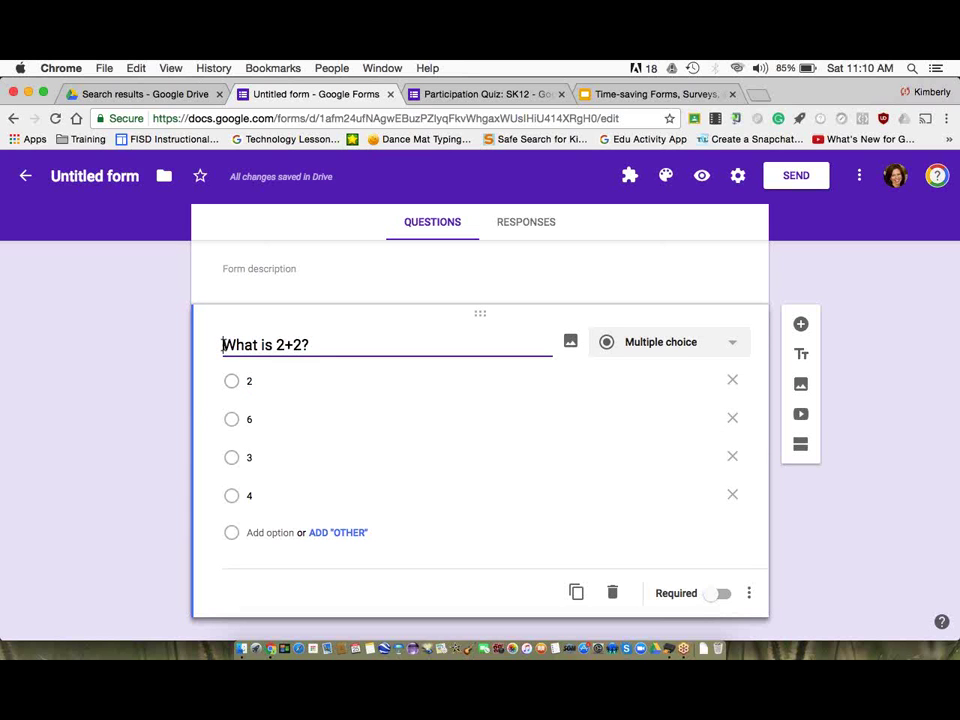
text(1.)
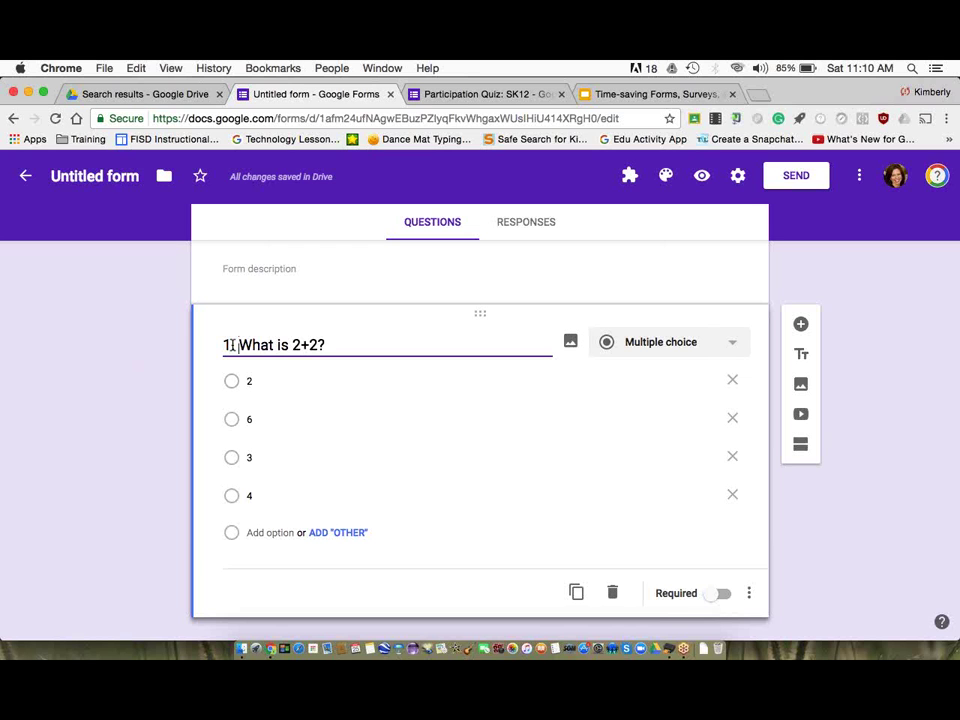
key(BackSpace)
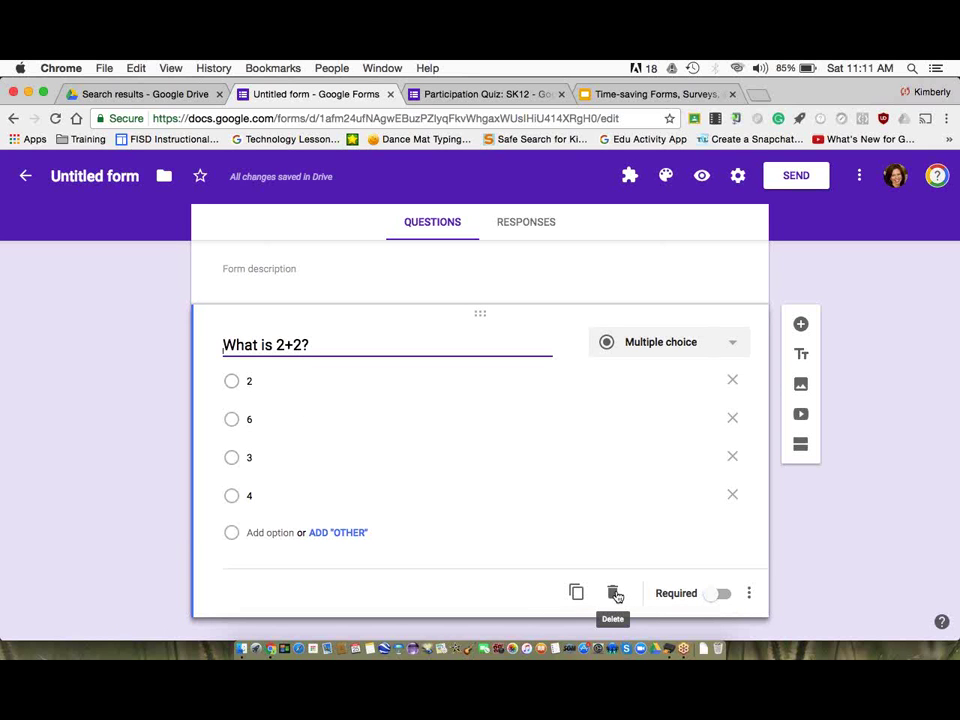
- Make the question required and view its extra settings, such as Shuffle option order, without choosing any
click(722, 594)
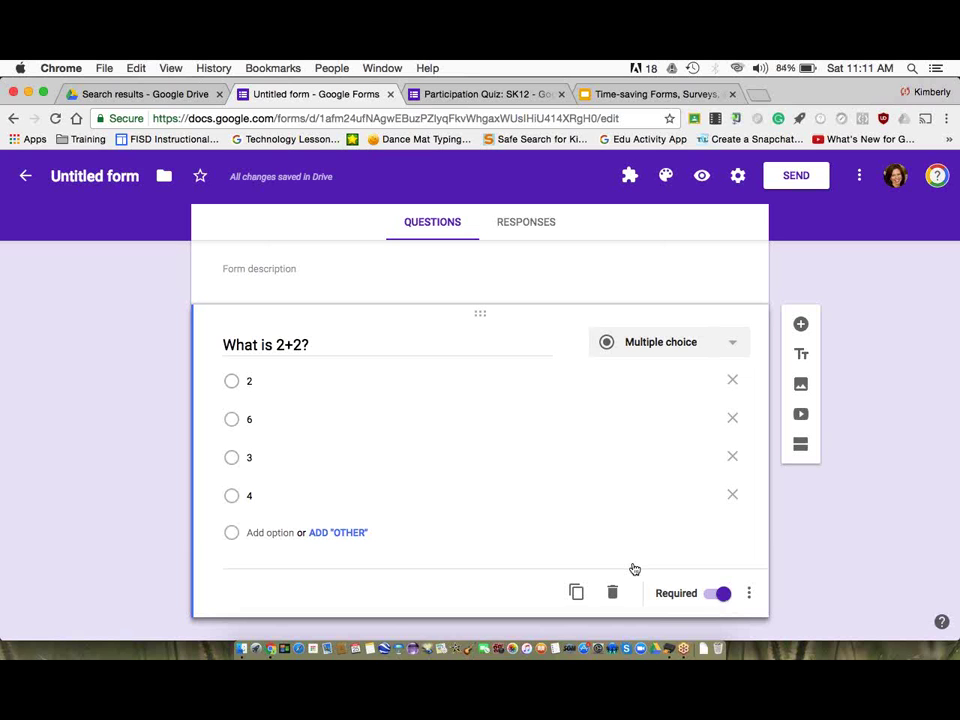
click(749, 593)
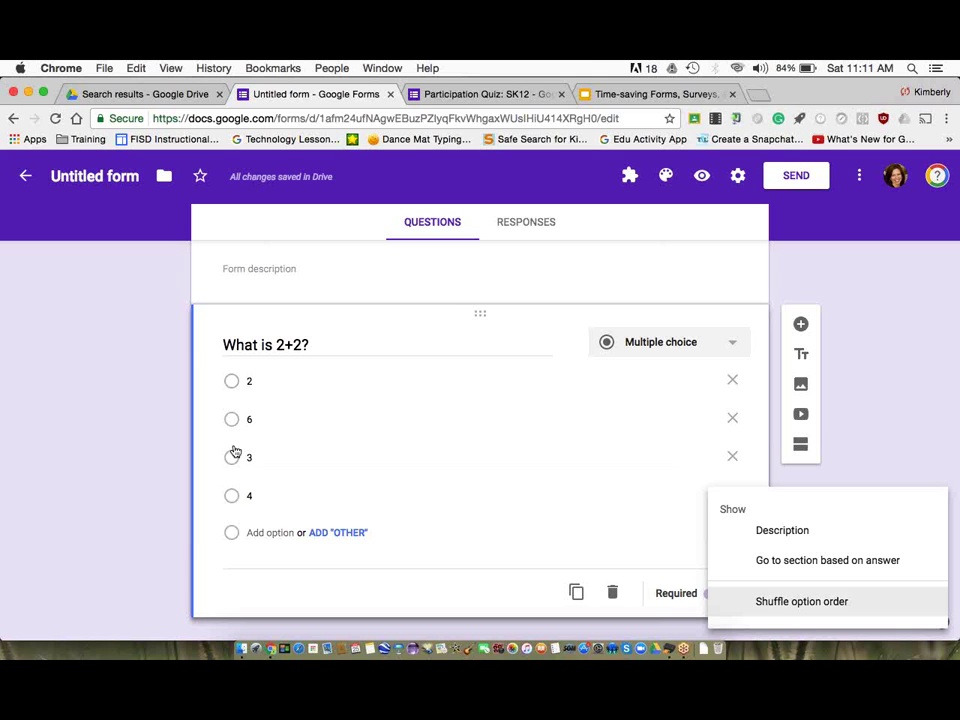
click(506, 583)
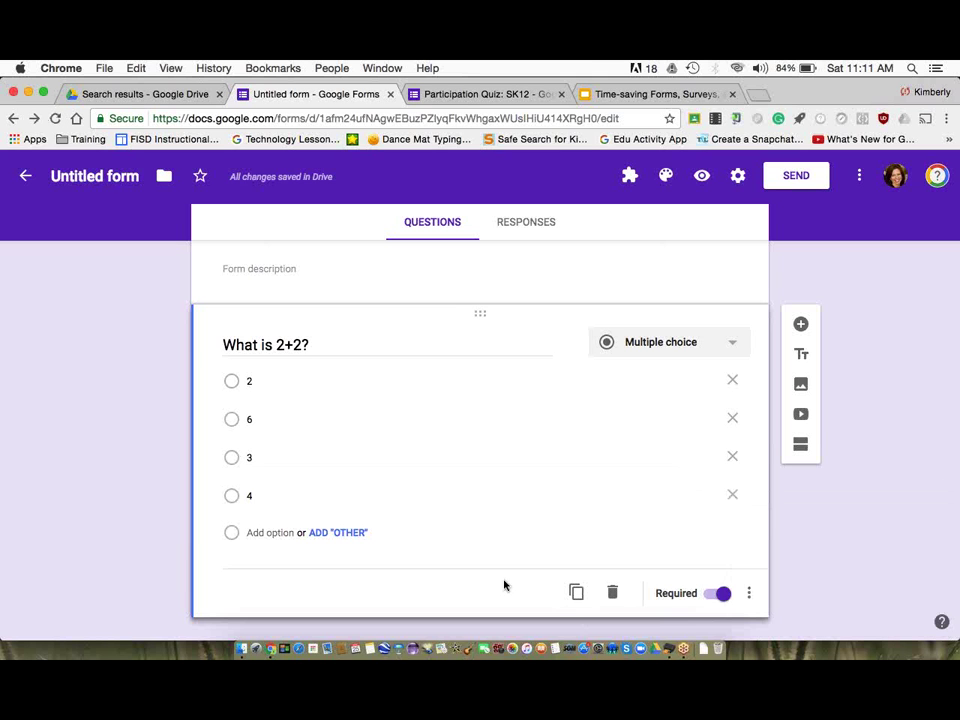
- Duplicate the "What is 2+2?" question and change the copy's text to "What is 5+1?"
click(576, 593)
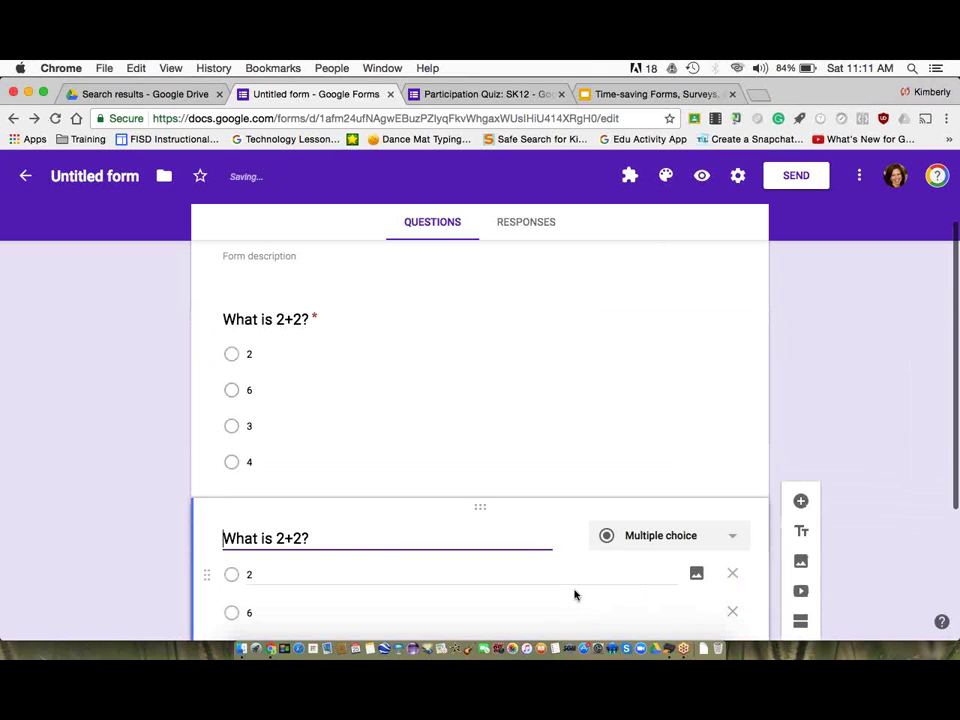
click(299, 538)
key(BackSpace)
key(BackSpace)
key(BackSpace)
key(BackSpace)
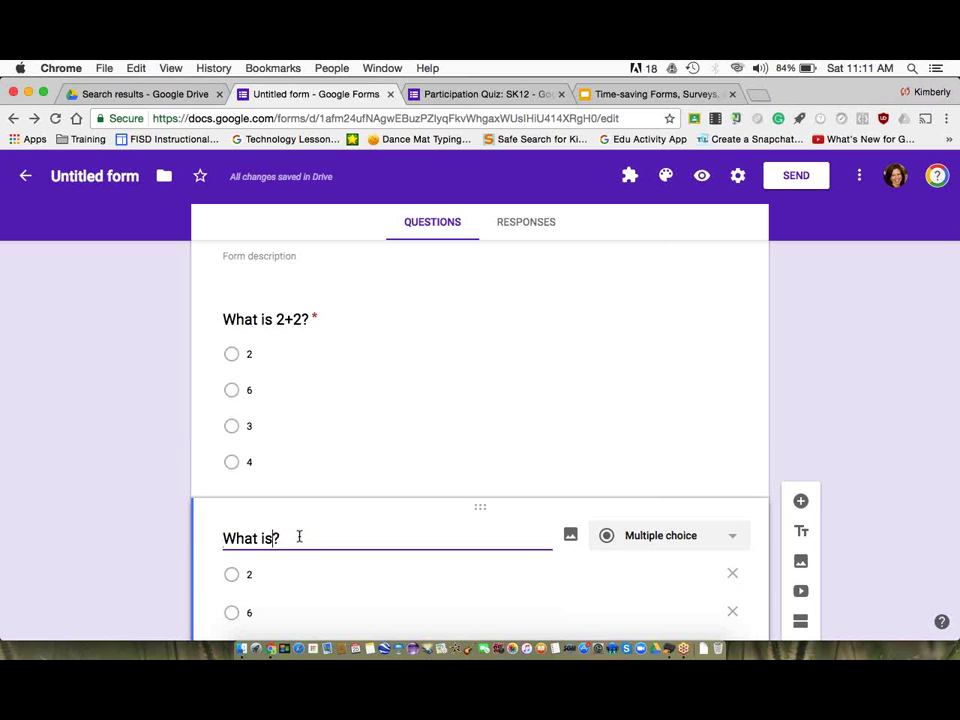
text(5+1)
scroll(299, 540, down, 3)
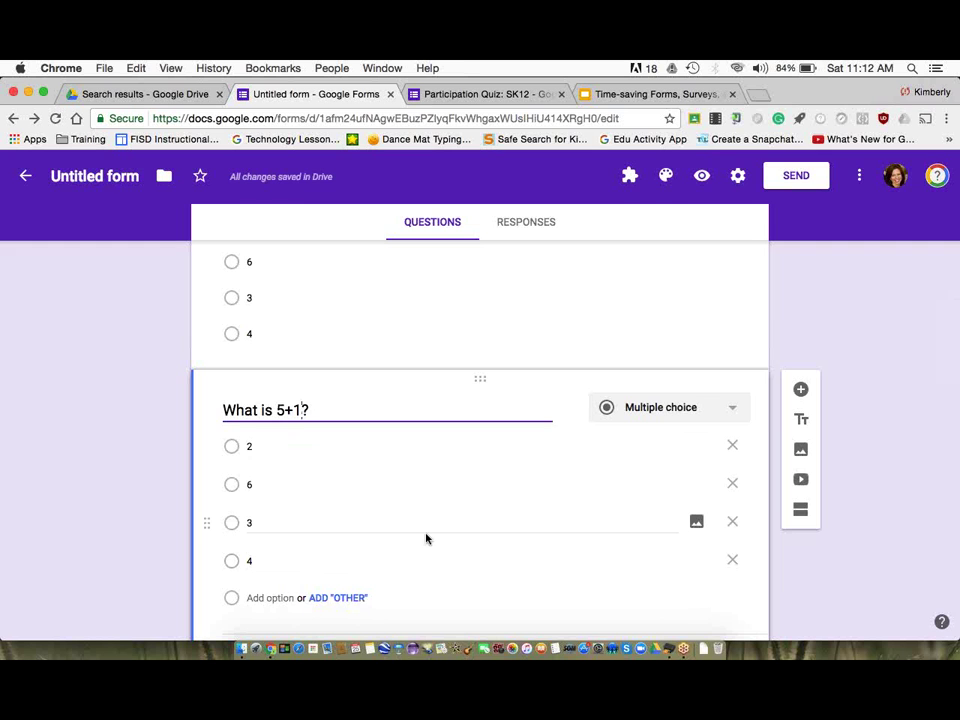
scroll(425, 538, down, 3)
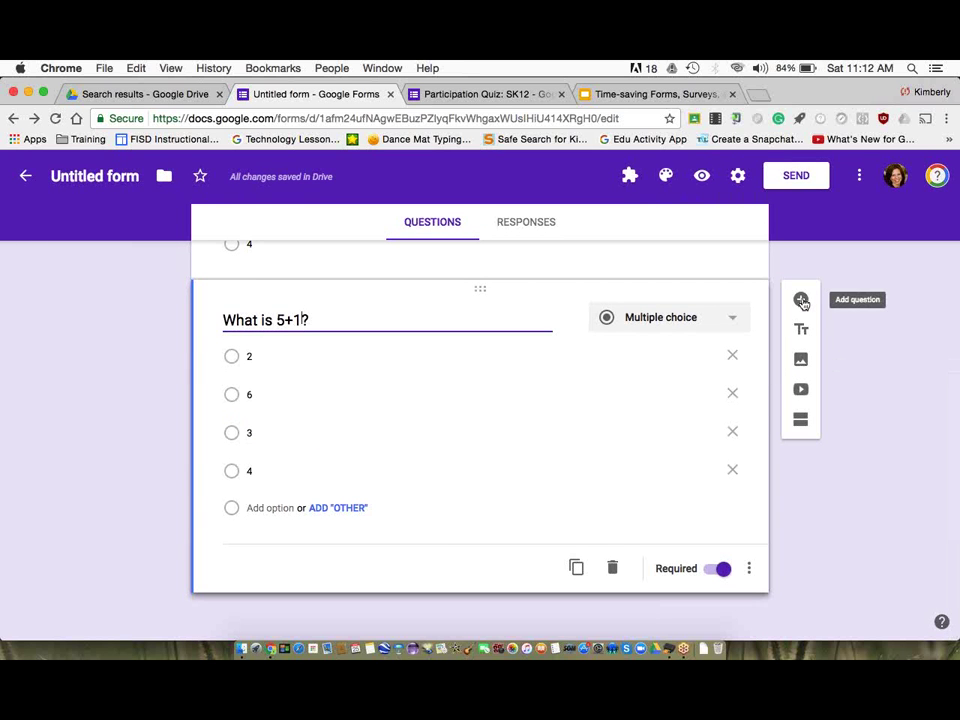
- Add a new multiple-choice question with the text "Who is invented Apple Computers?"
click(801, 301)
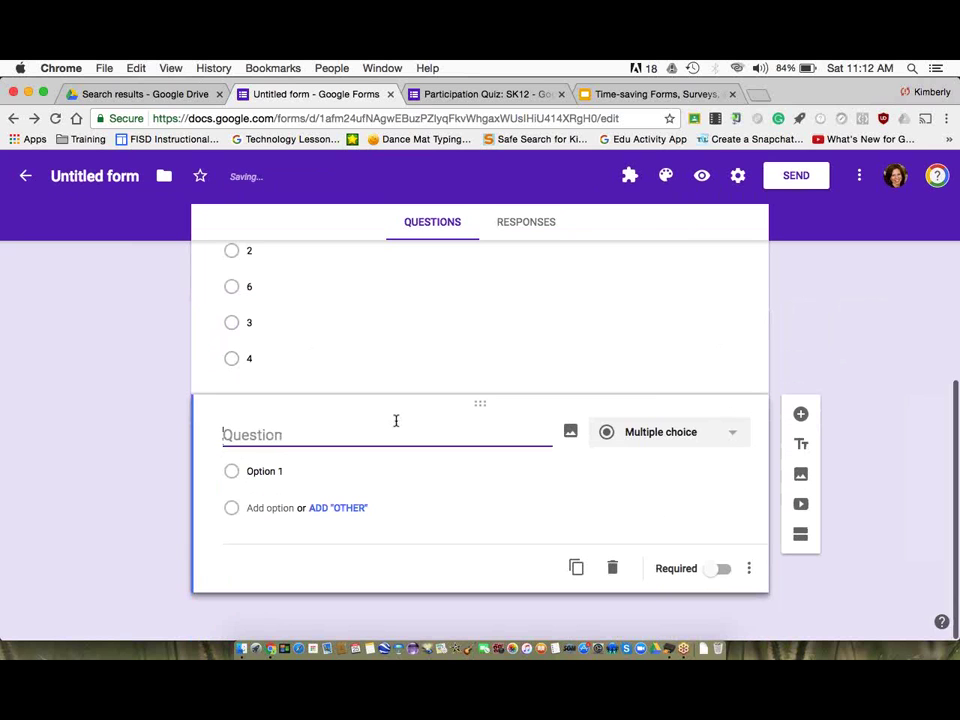
text(W)
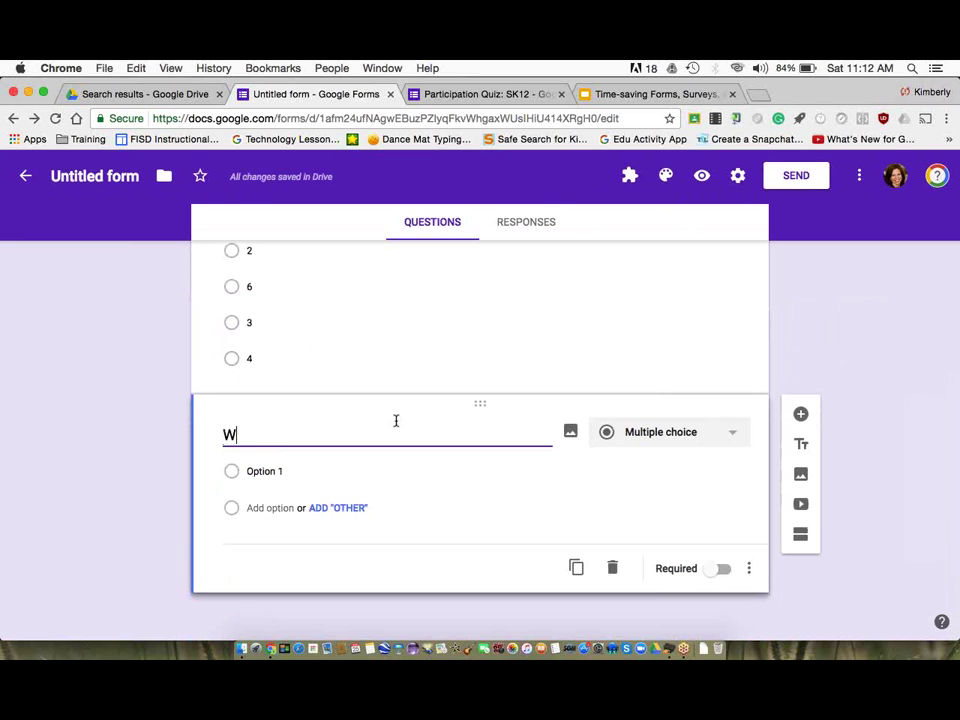
text(ho is )
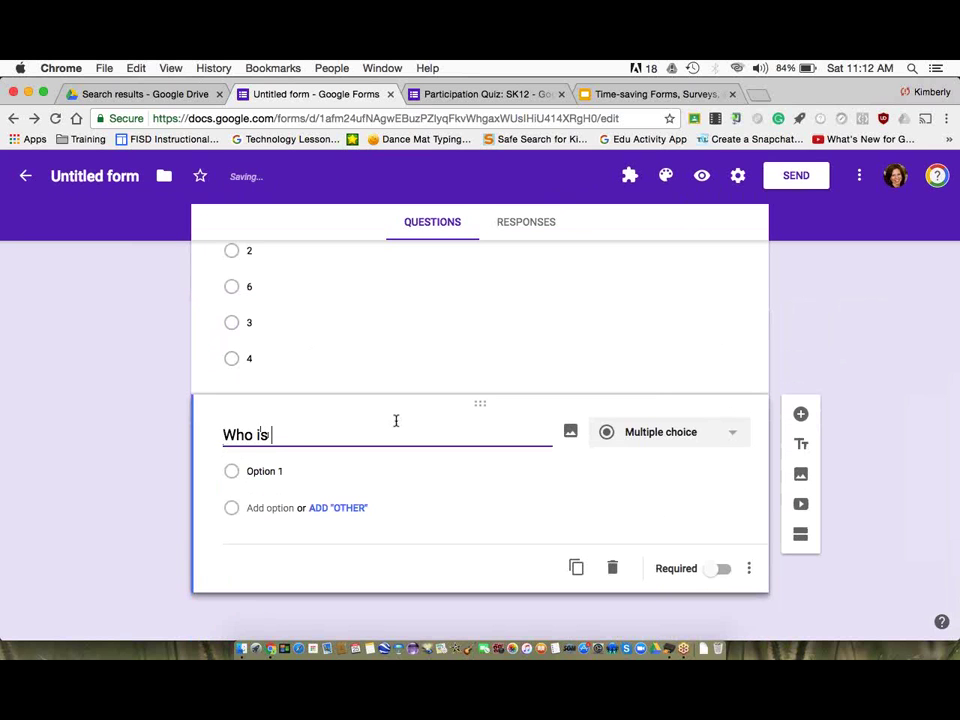
text(invented App)
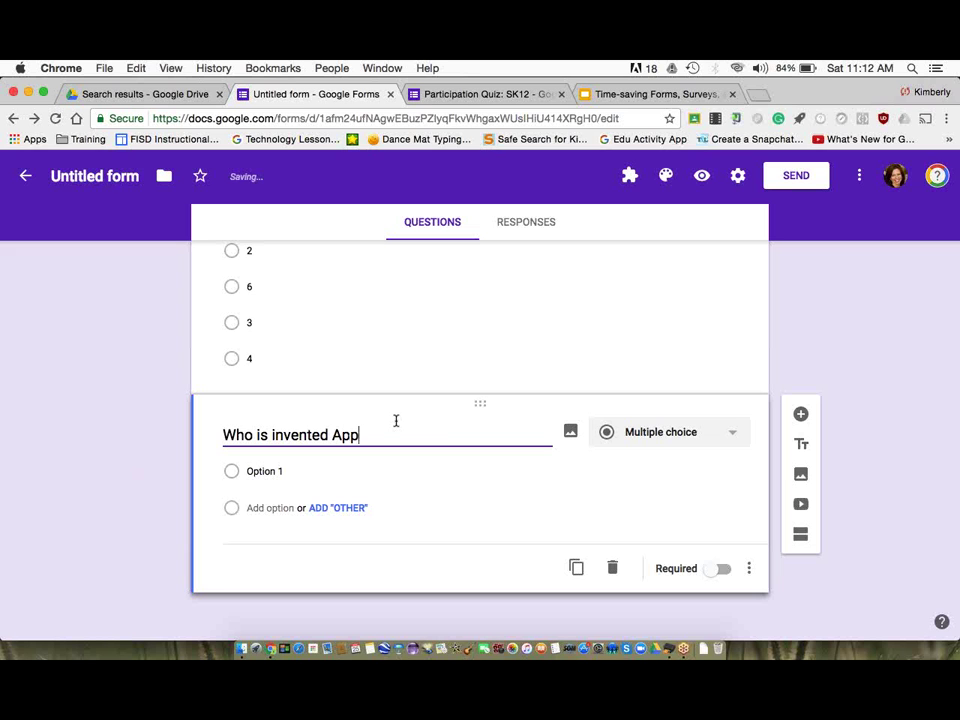
text(le Computers?)
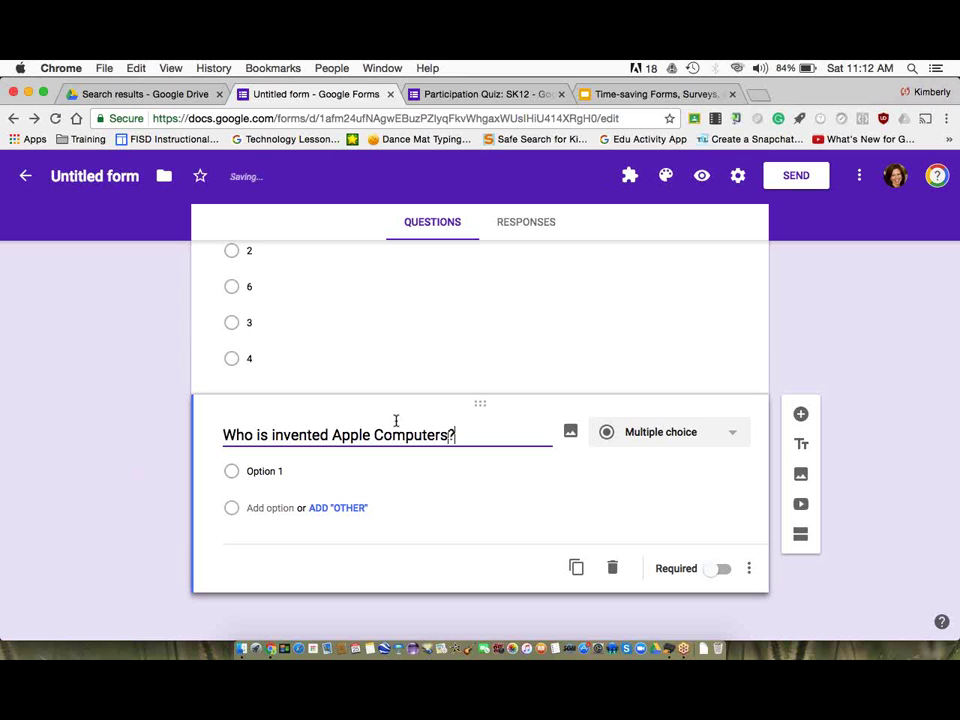
- Try the Checkboxes and Dropdown types on the Apple Computers question and return it to Multiple choice
click(669, 436)
click(668, 434)
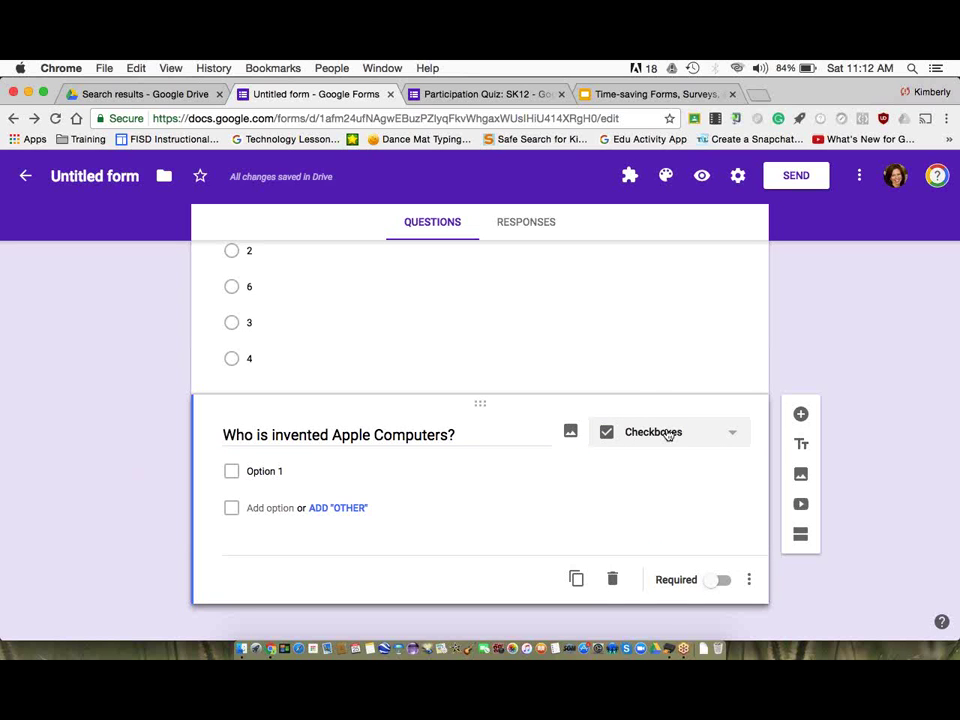
click(670, 432)
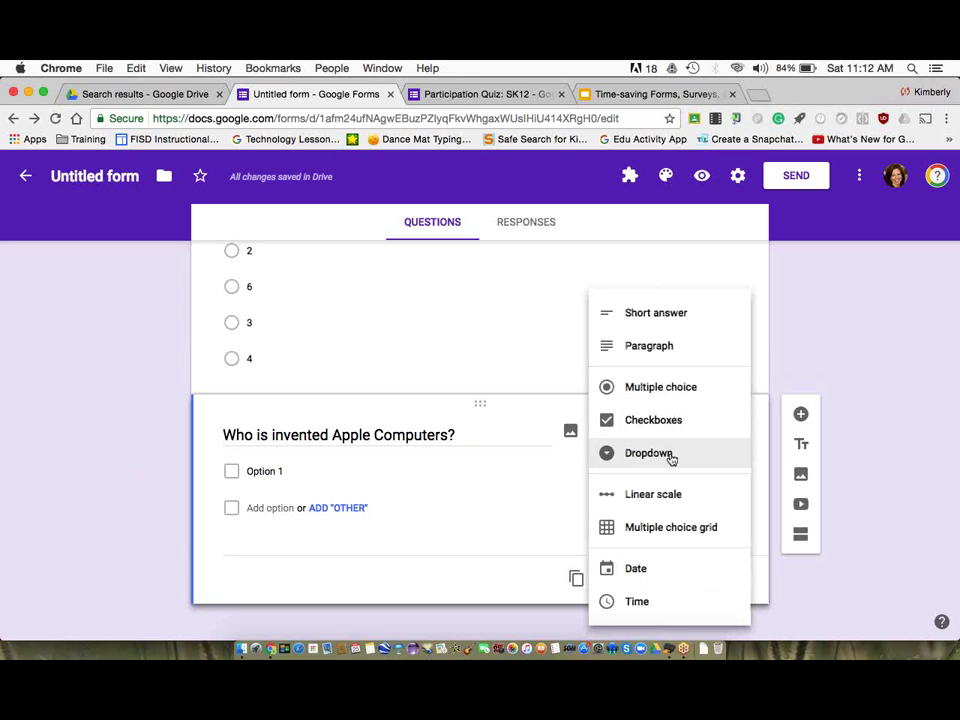
click(671, 455)
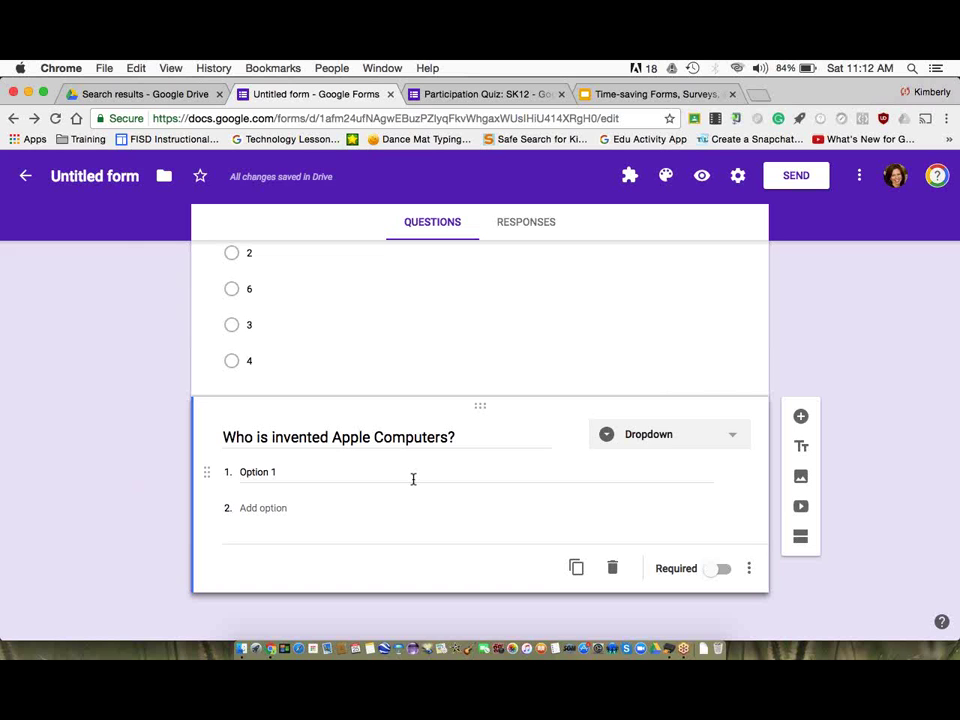
click(713, 432)
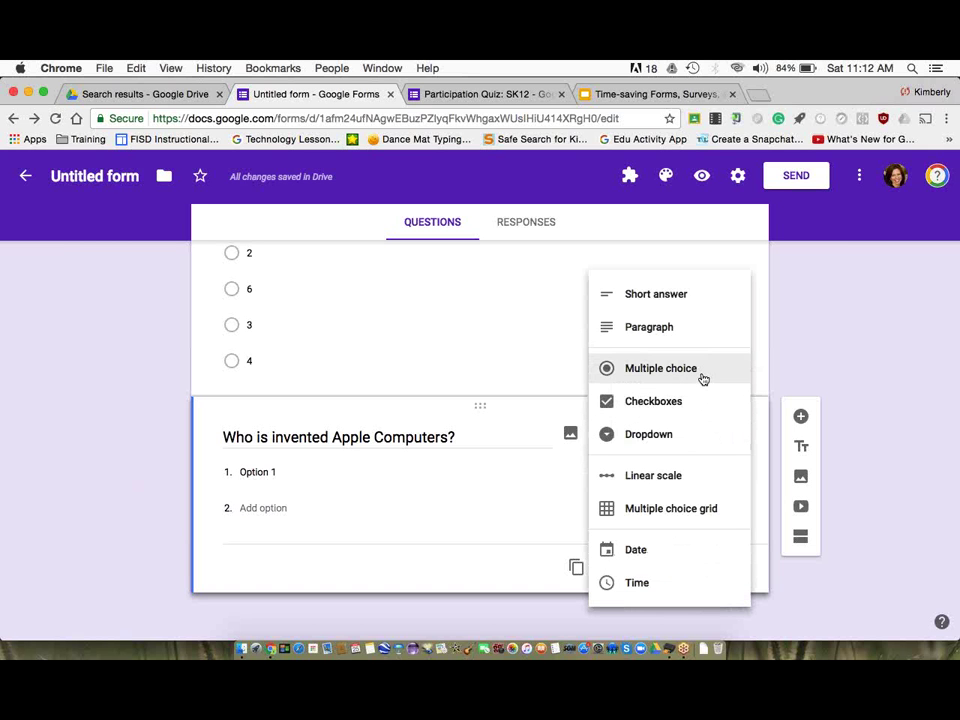
click(703, 378)
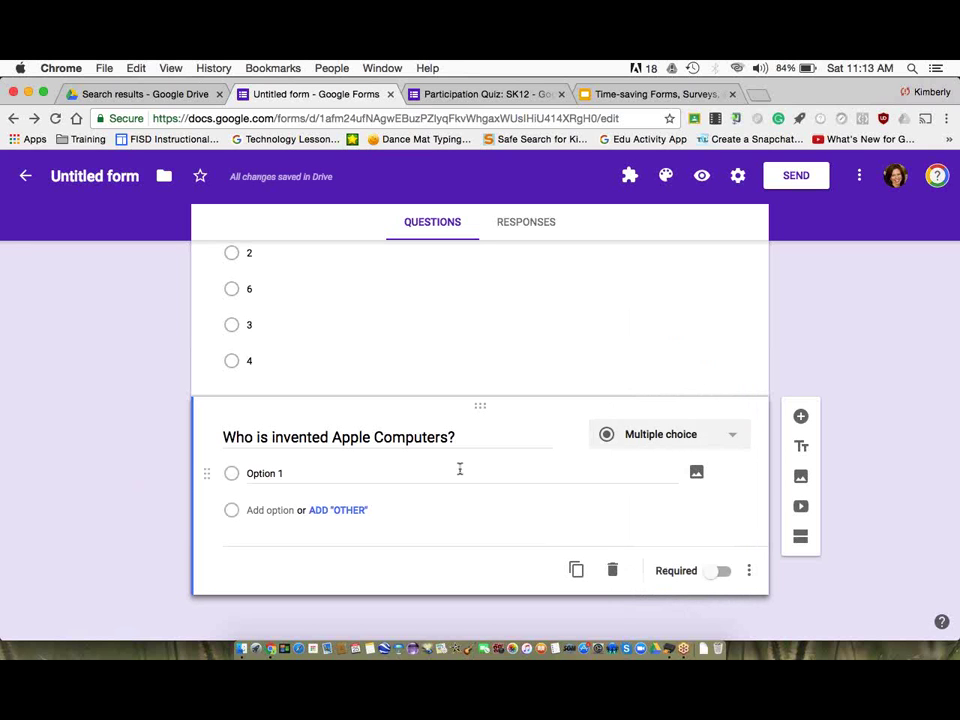
- Add a blank question at the end of the form and move "What is 5+1?" above "What is 2+2?"
click(801, 417)
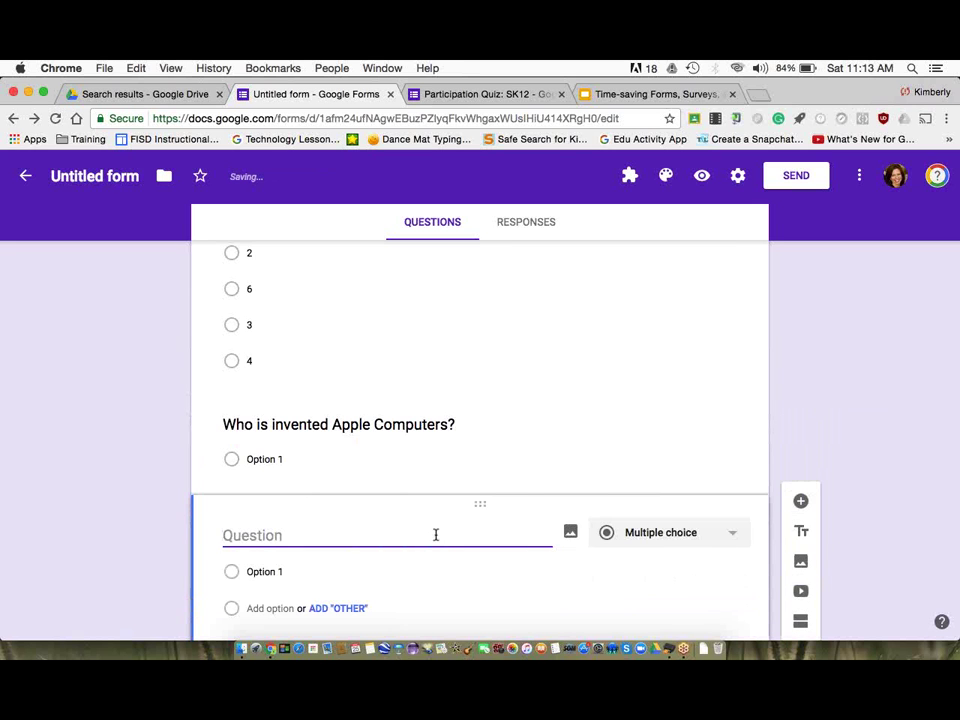
scroll(486, 404, up, 4)
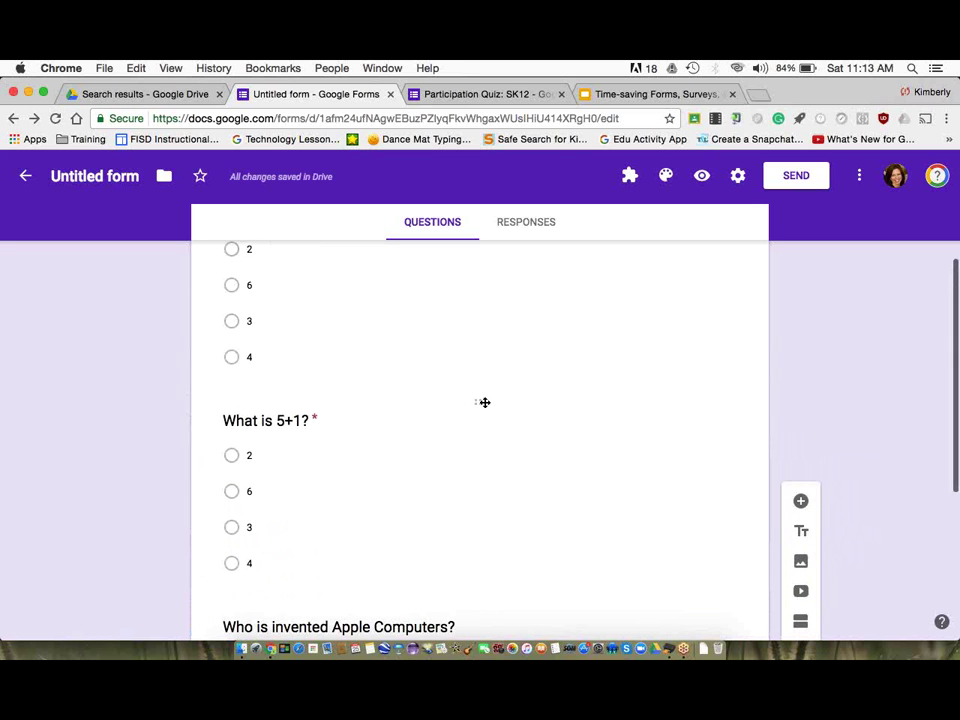
drag(484, 402, 486, 254)
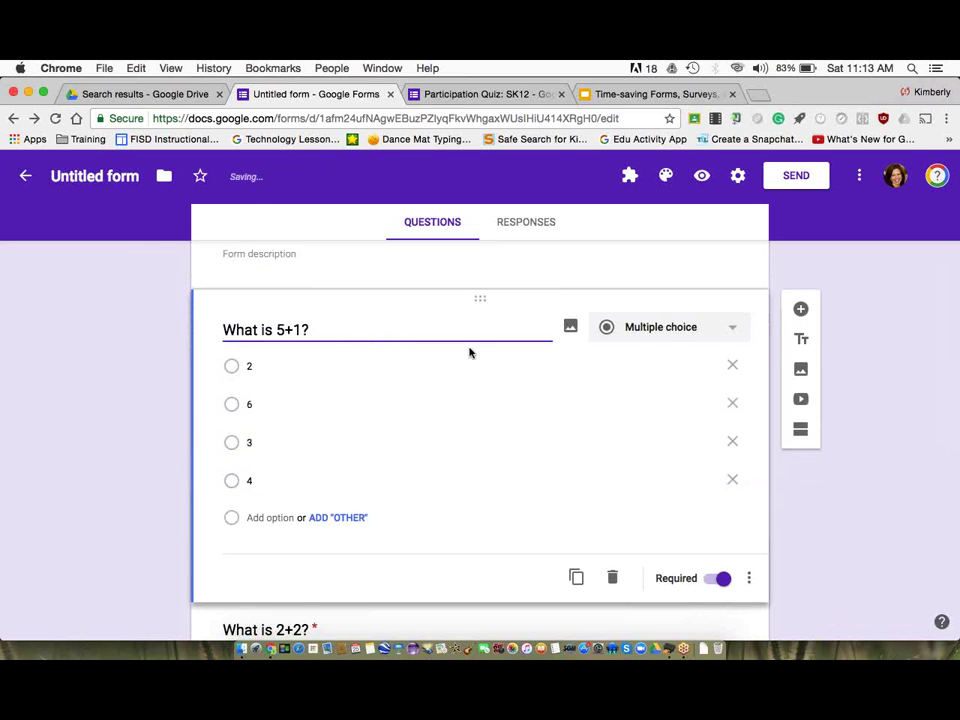
scroll(469, 347, down, 5)
scroll(469, 348, up, 5)
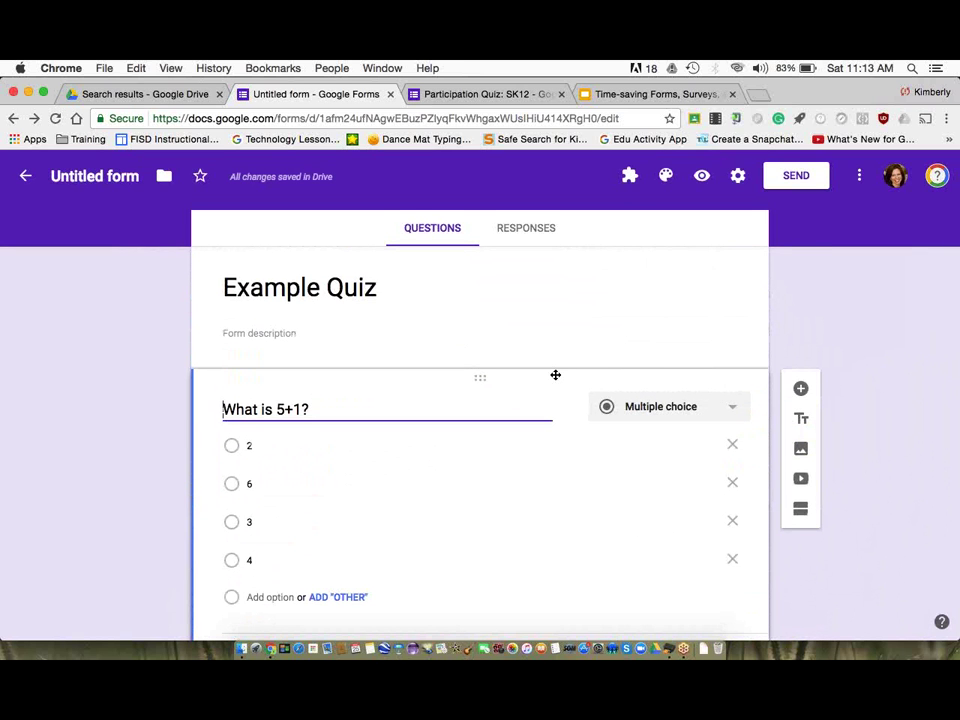
- Start inserting an image into the blank last question and search Google images for "Parts of leaf"
scroll(555, 379, down, 6)
scroll(555, 379, down, 2)
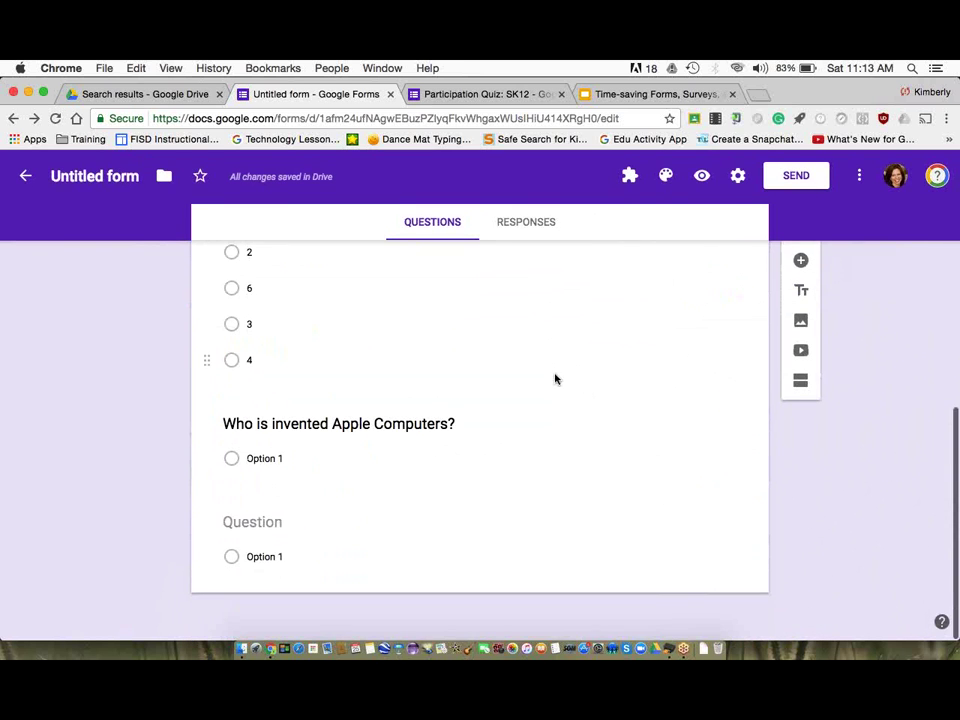
click(318, 523)
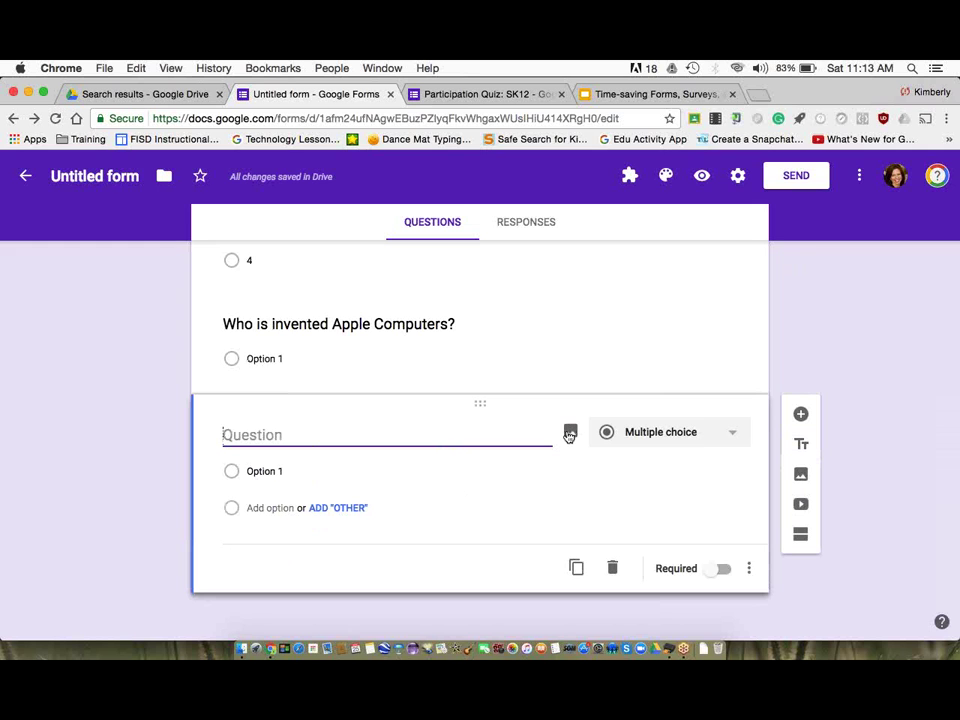
click(569, 436)
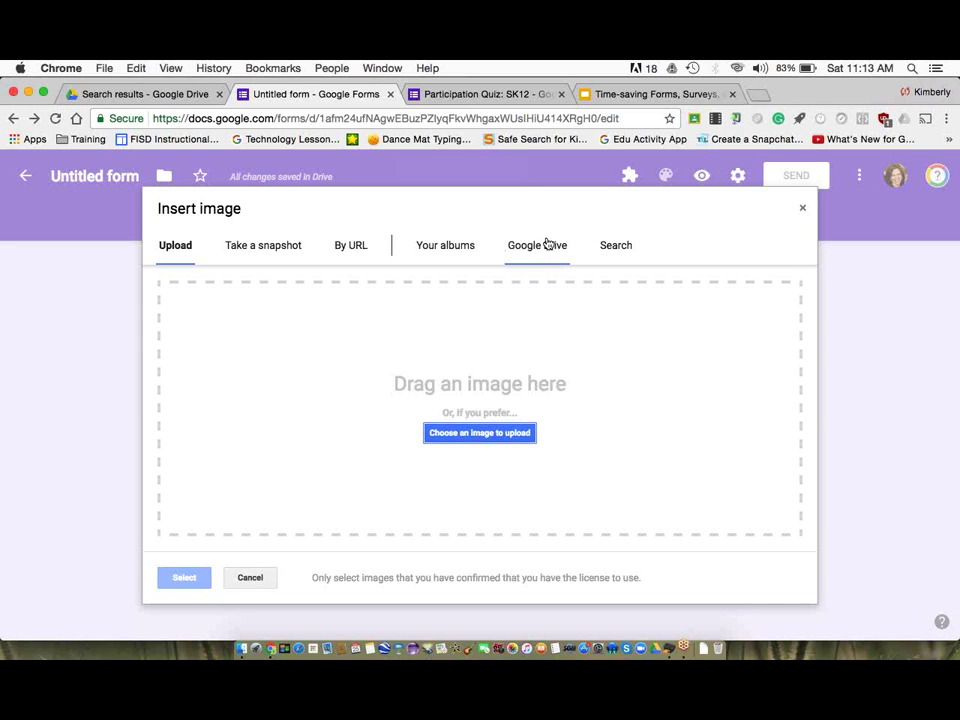
click(616, 247)
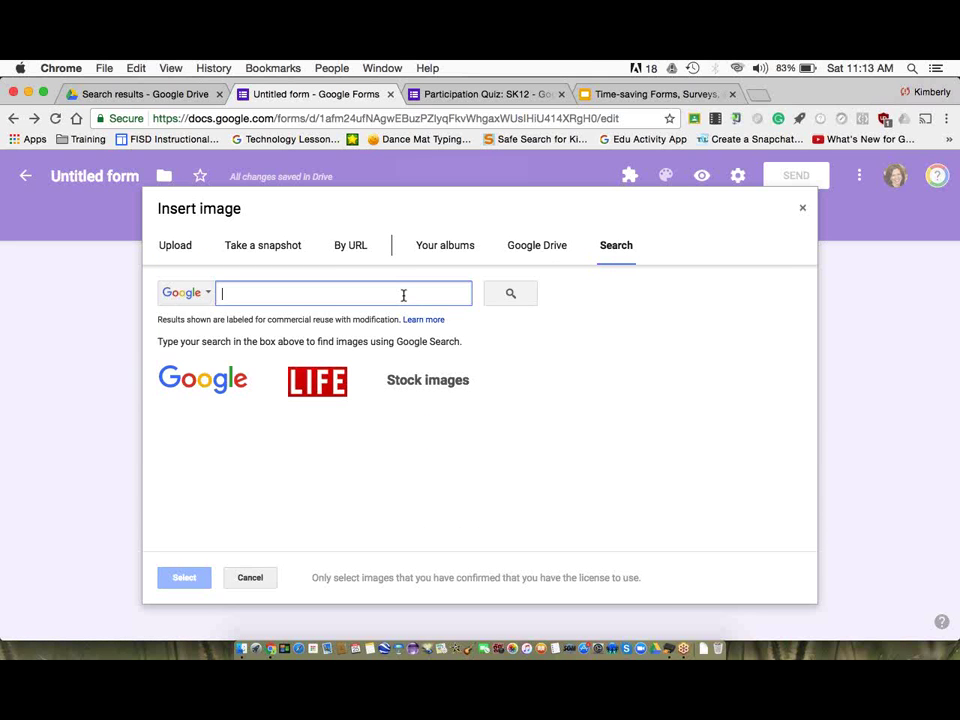
text(Parts of leaf)
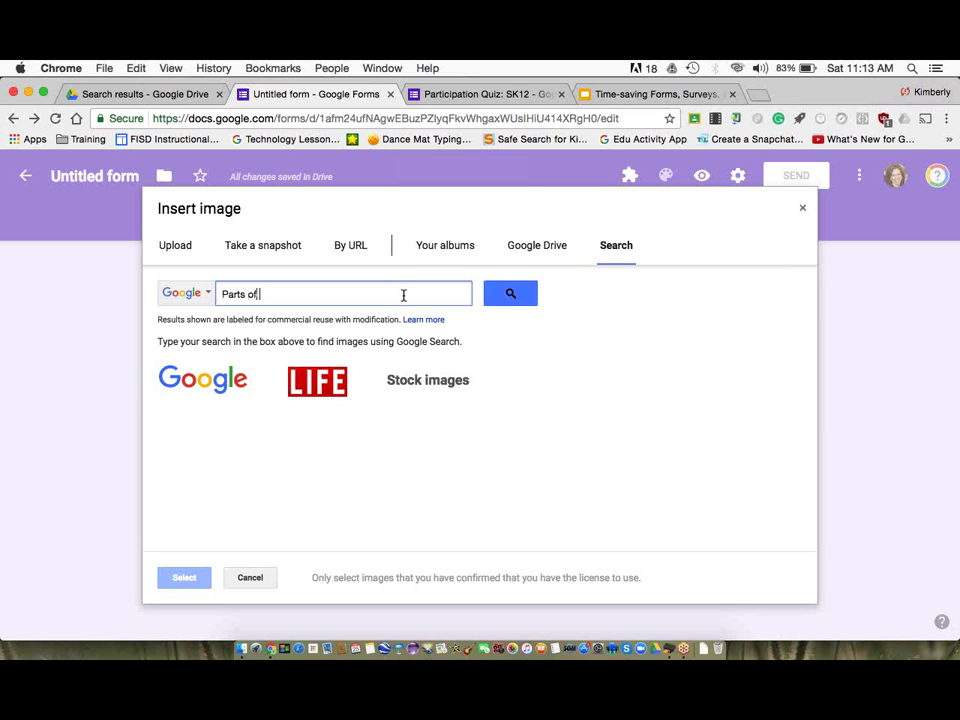
key(Return)
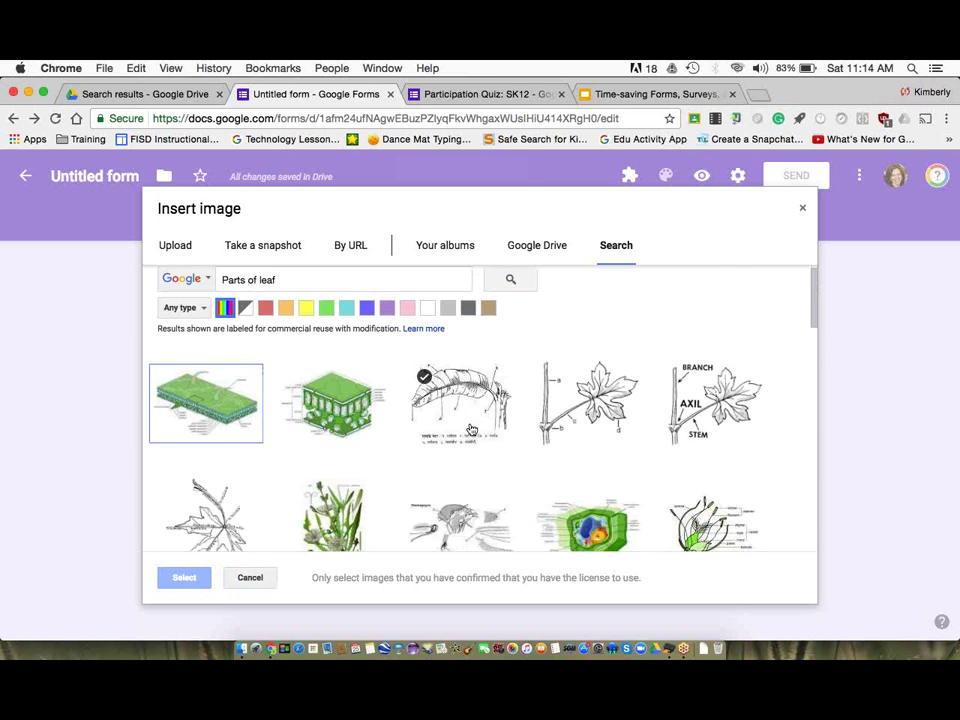
- Look through the image search results for a suitable diagram of a leaf's parts
scroll(471, 430, down, 5)
scroll(471, 430, down, 2)
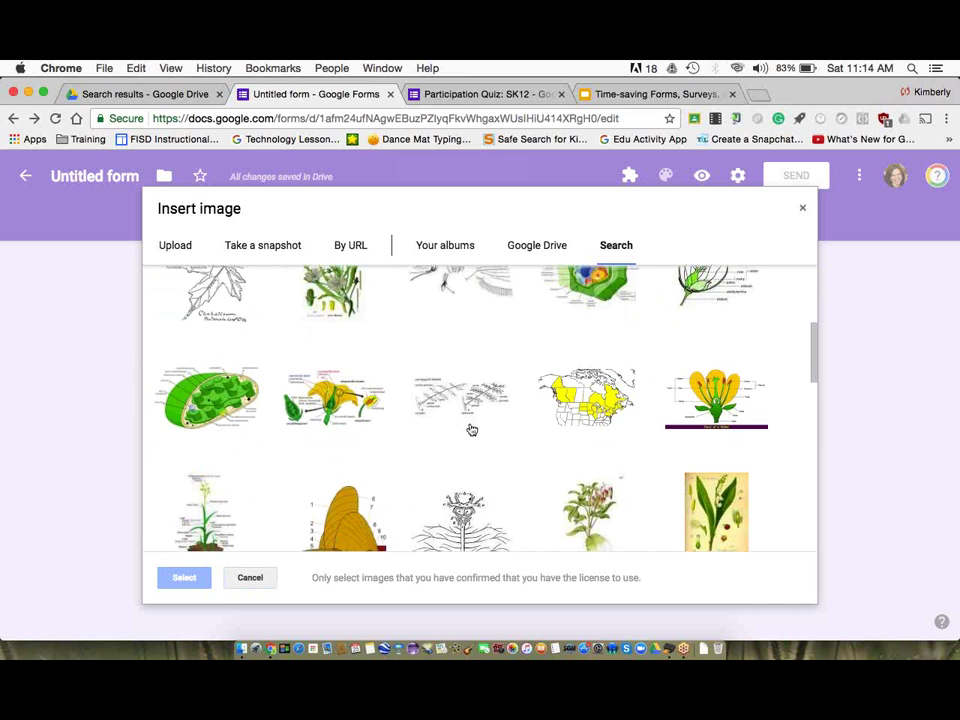
scroll(471, 430, up, 1)
scroll(471, 430, down, 3)
scroll(471, 430, down, 2)
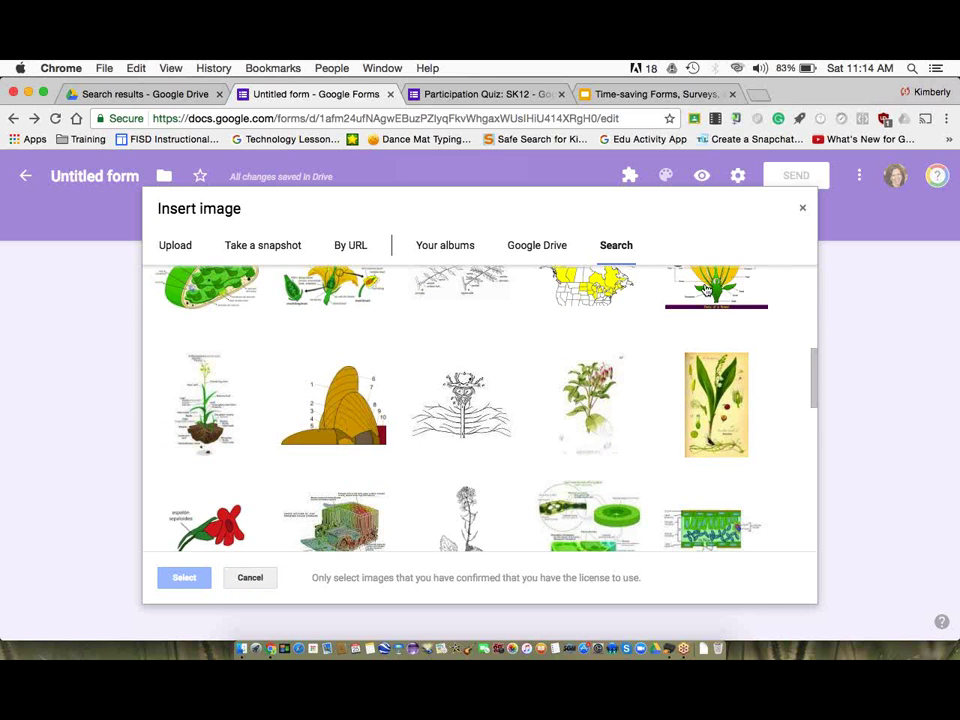
scroll(686, 338, up, 1)
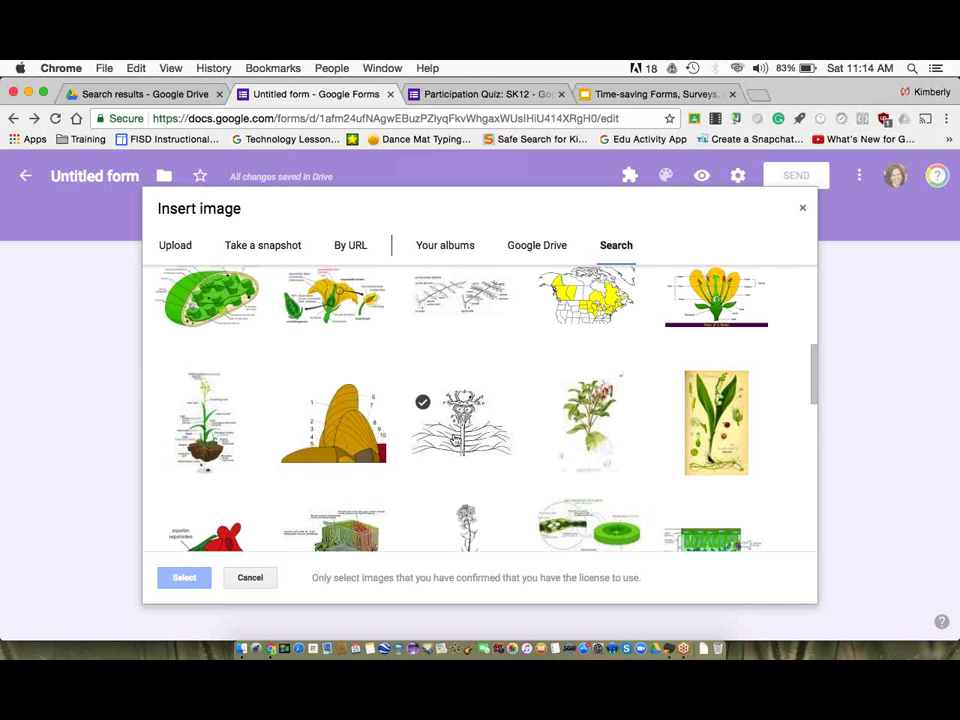
scroll(460, 440, down, 3)
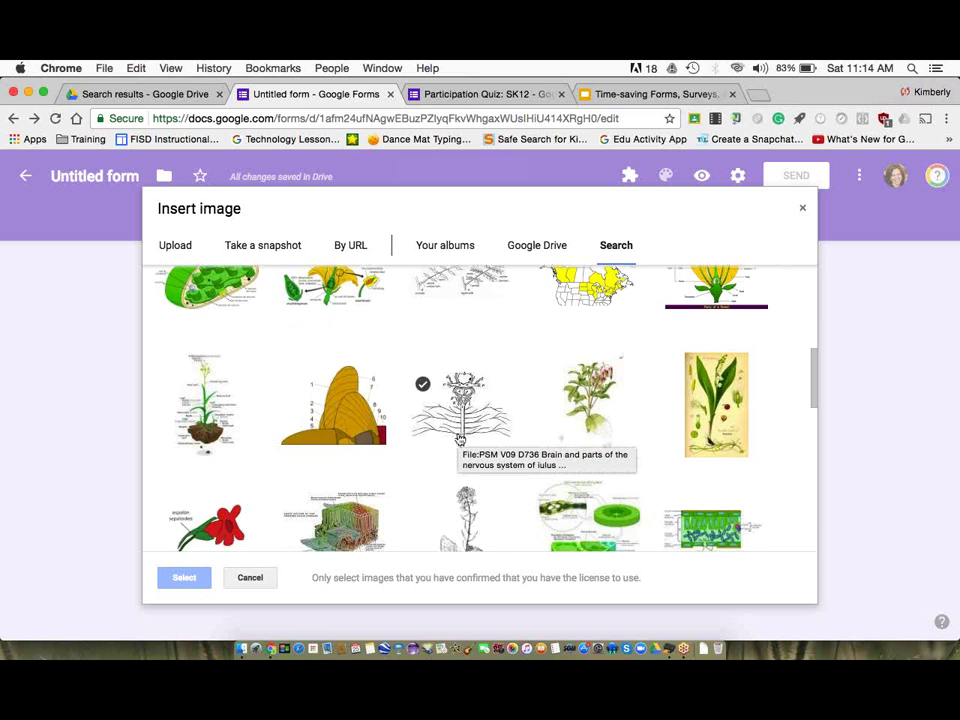
scroll(495, 437, down, 3)
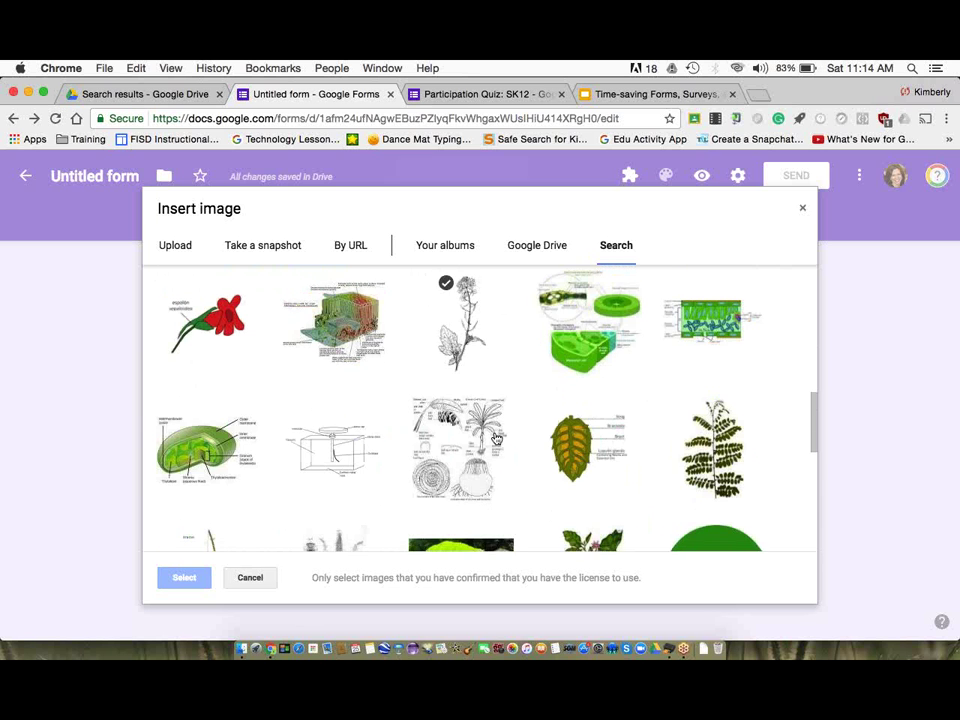
scroll(495, 437, down, 3)
scroll(496, 439, up, 6)
scroll(496, 439, up, 10)
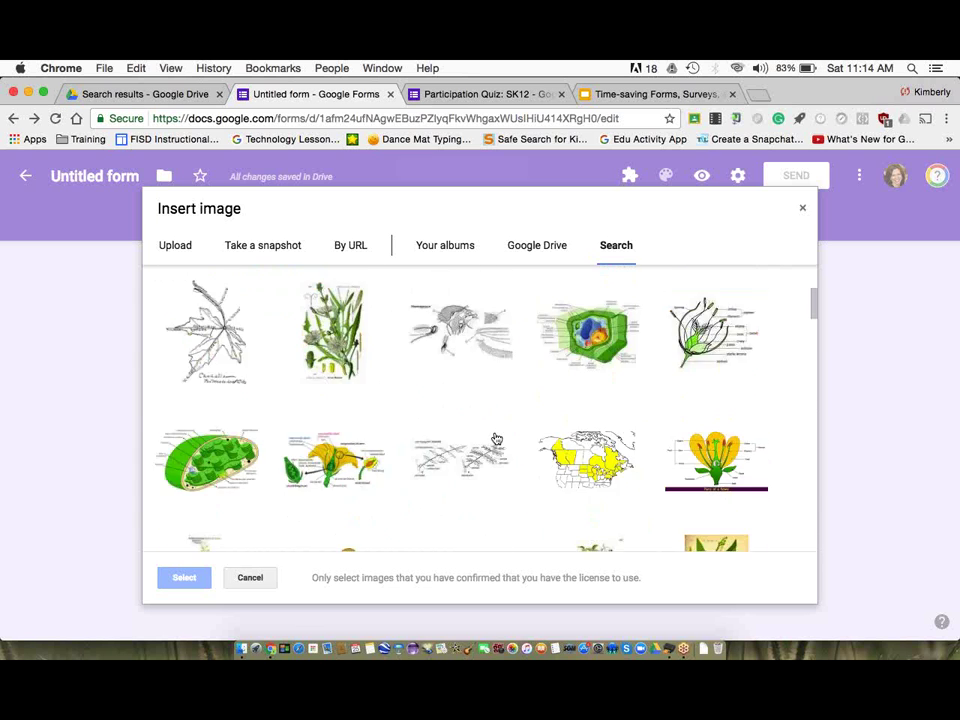
- Search the images for "blank Parts of leaf" and look through the results for an unlabelled diagram
click(224, 294)
text(plank)
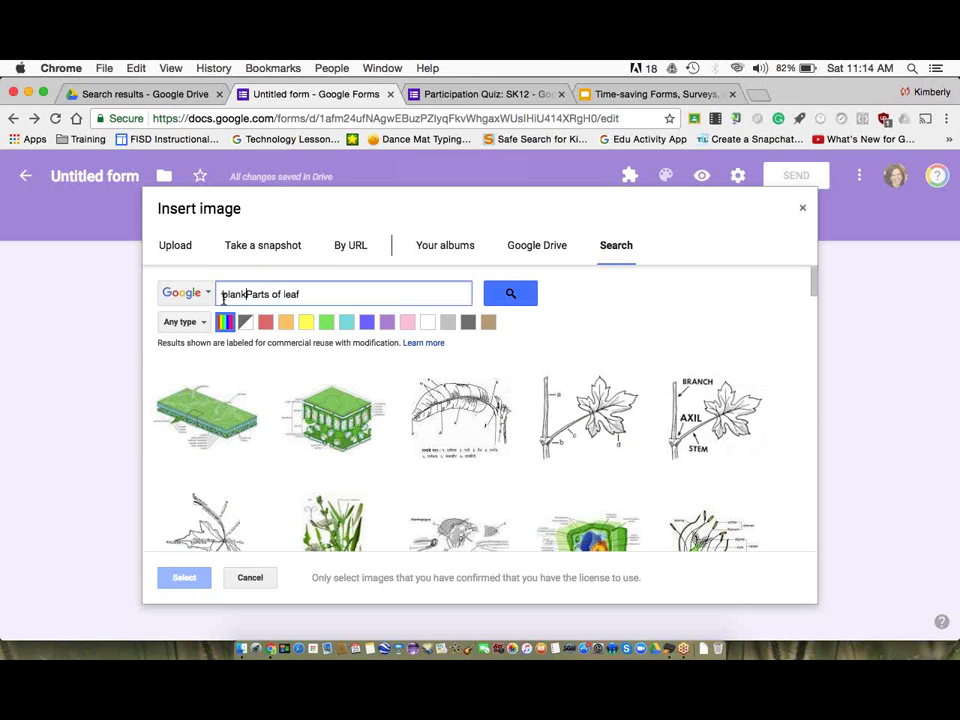
key(Return)
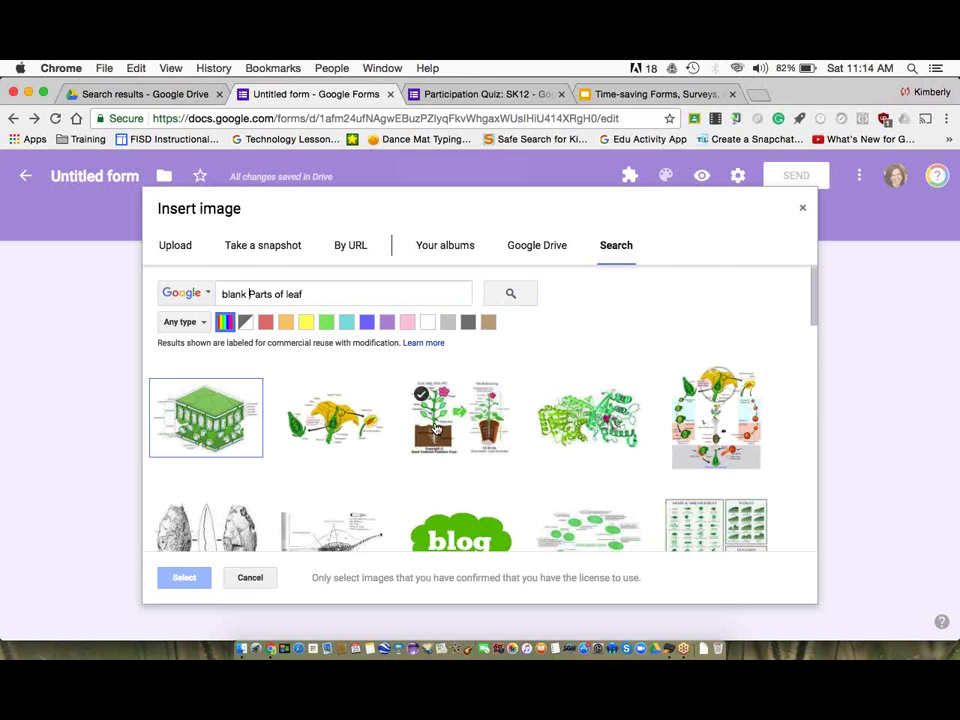
scroll(436, 429, down, 5)
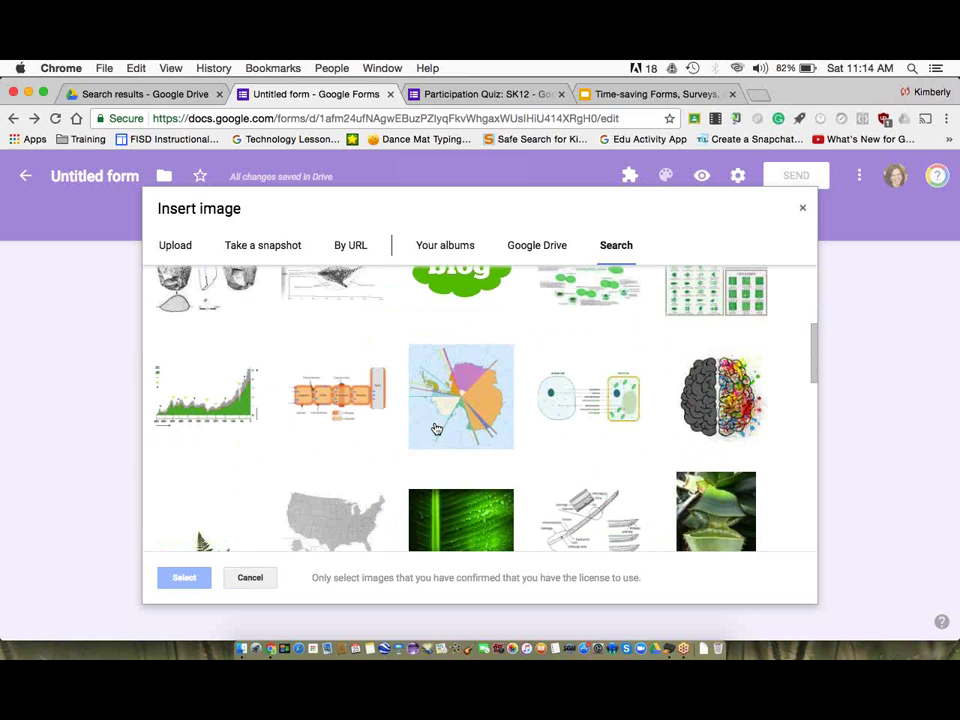
scroll(436, 429, down, 7)
scroll(436, 429, up, 6)
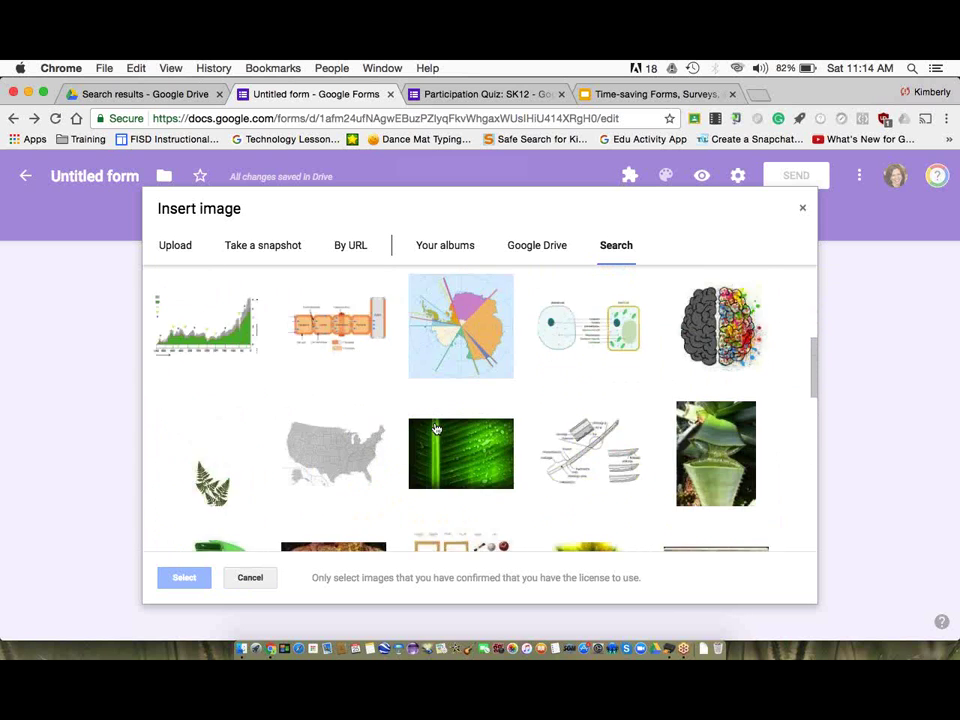
scroll(436, 429, up, 5)
- Remove the word "blank" from the image search and search for "Parts of leaf" again
click(248, 294)
drag(248, 294, 190, 295)
key(BackSpace)
key(Return)
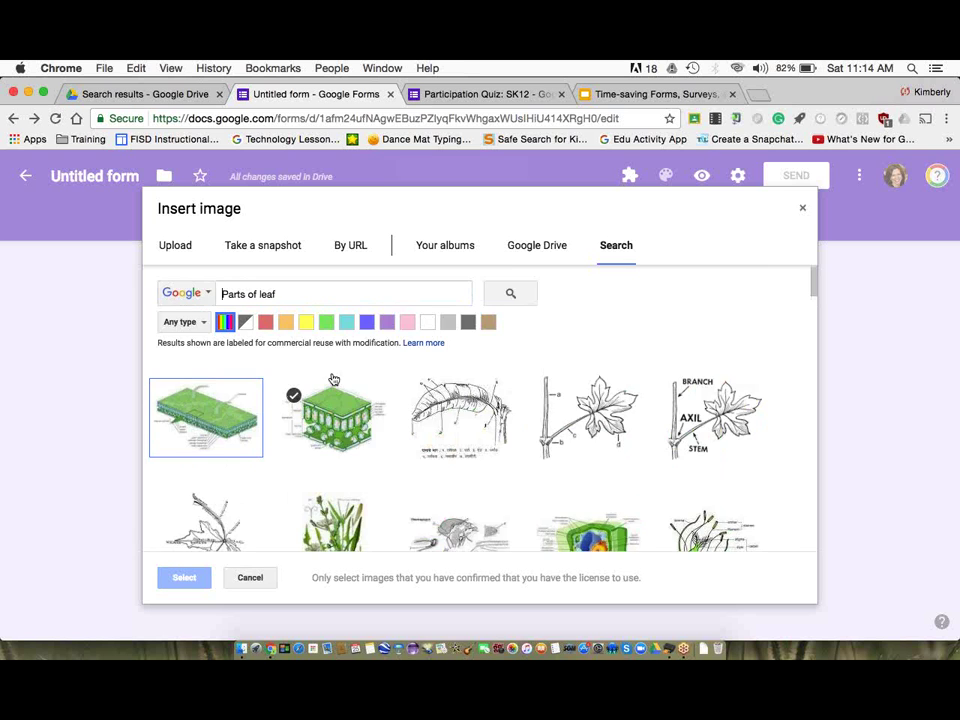
- Insert the black-and-white nervous system diagram from the image search results into the blank last question
scroll(333, 379, down, 5)
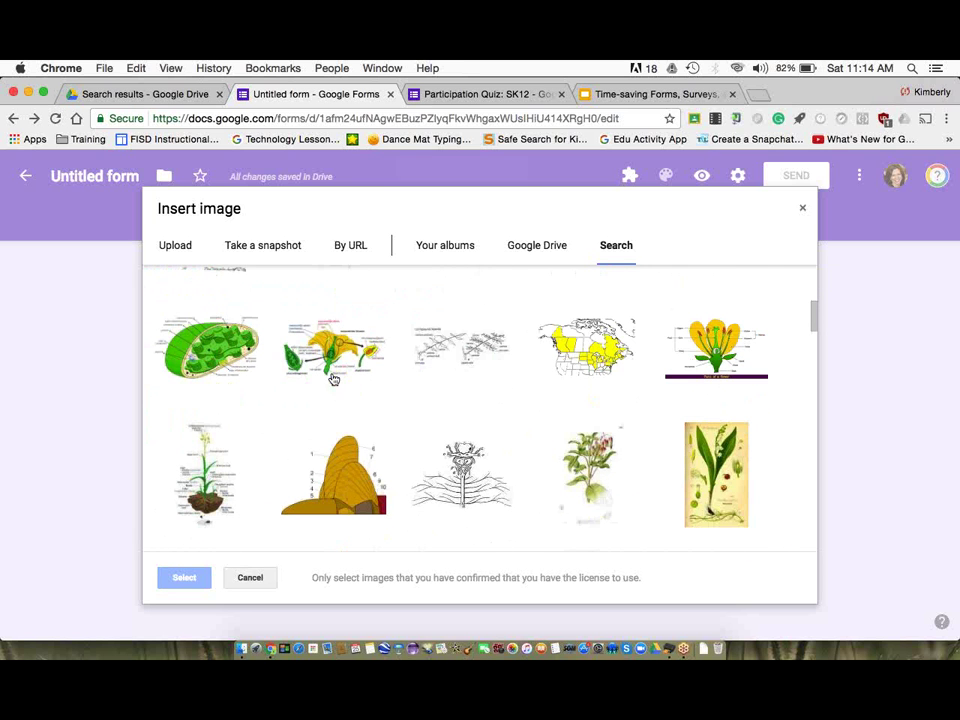
click(475, 484)
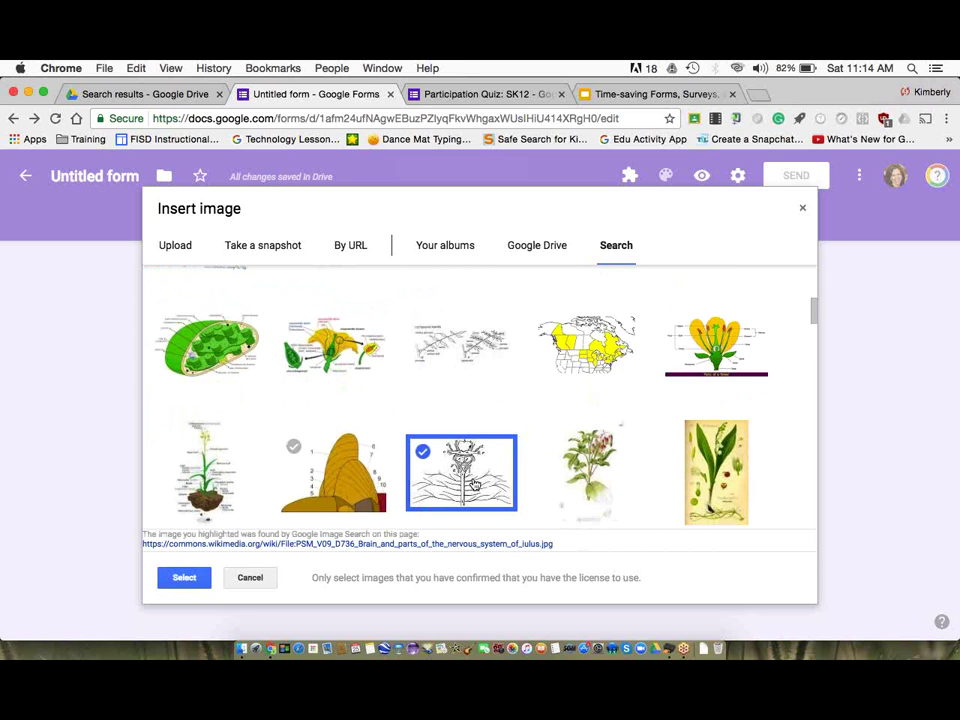
click(182, 579)
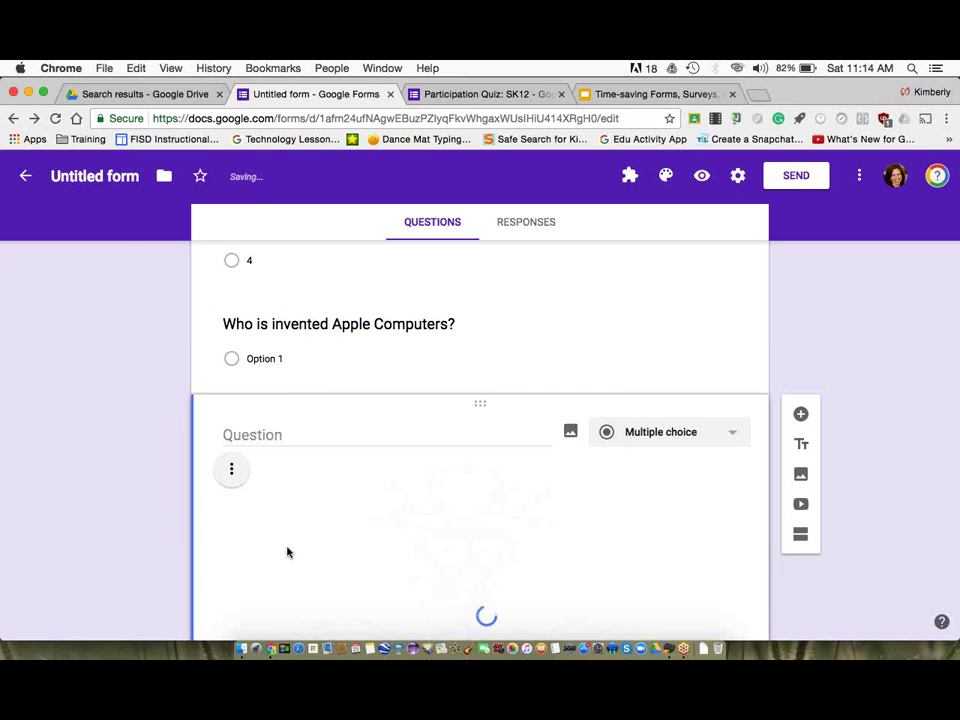
scroll(443, 514, down, 3)
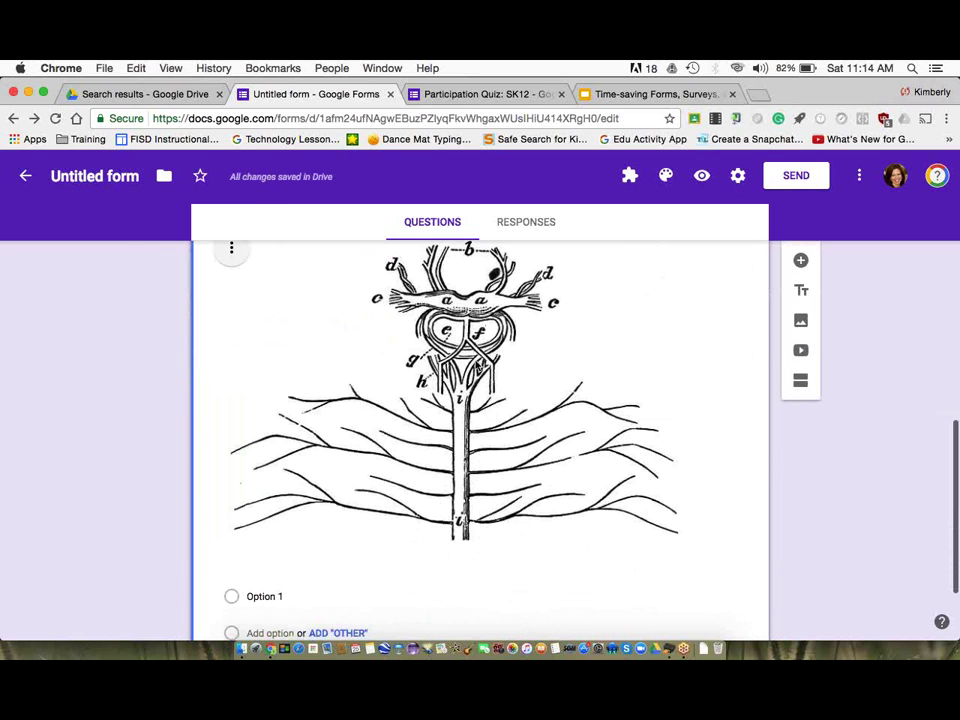
scroll(438, 394, down, 1)
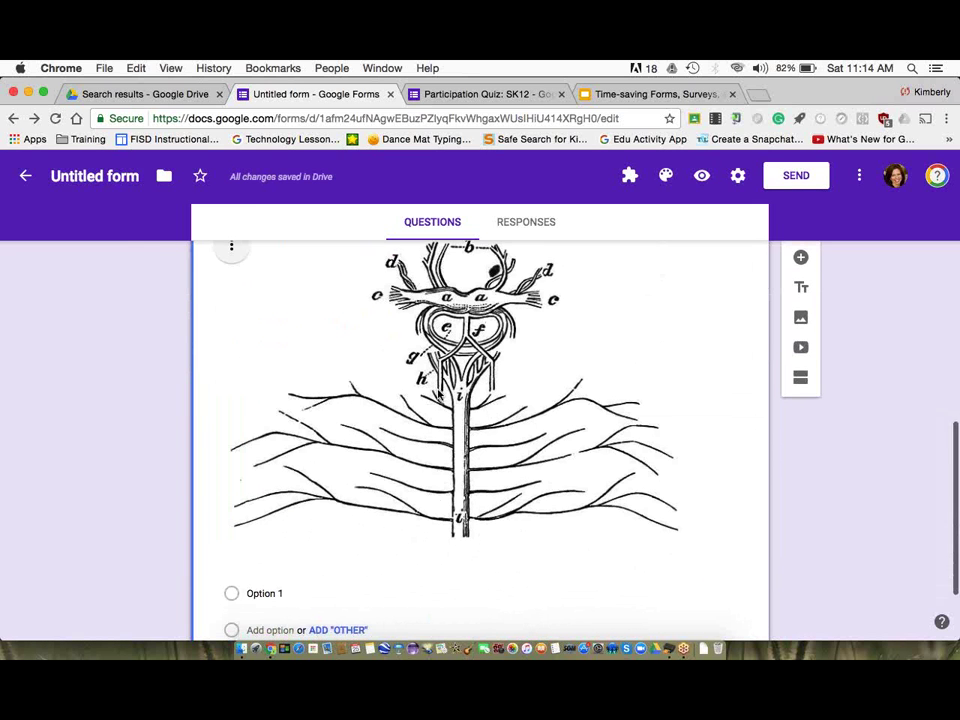
scroll(438, 394, down, 2)
- Enter the diagram question's text as What is the part labeled "f"?
click(300, 455)
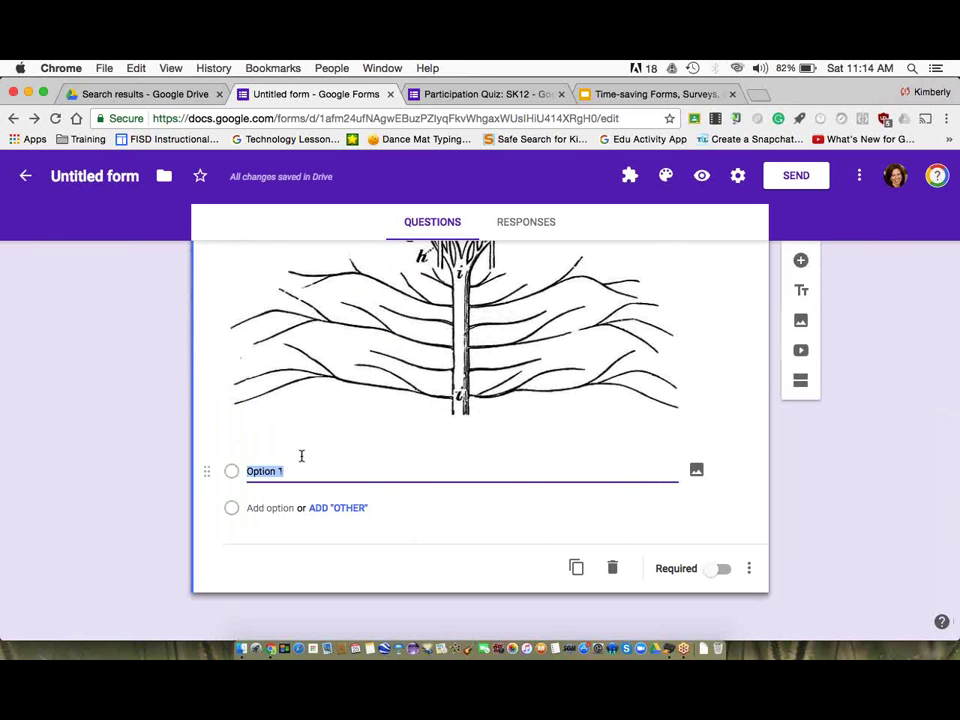
scroll(301, 455, up, 5)
click(281, 340)
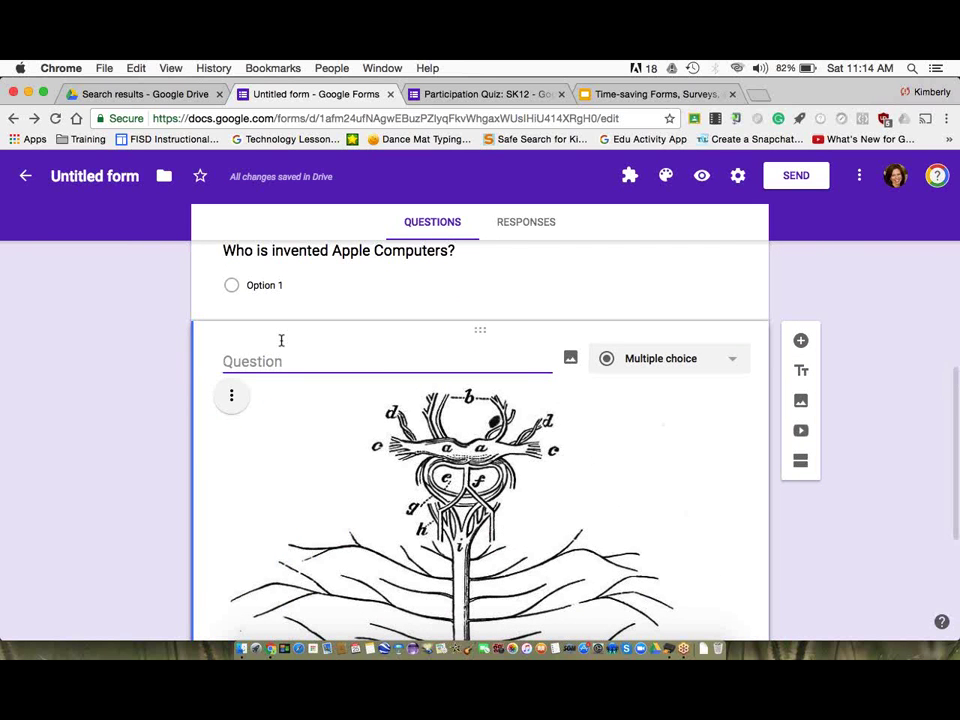
text(Wh)
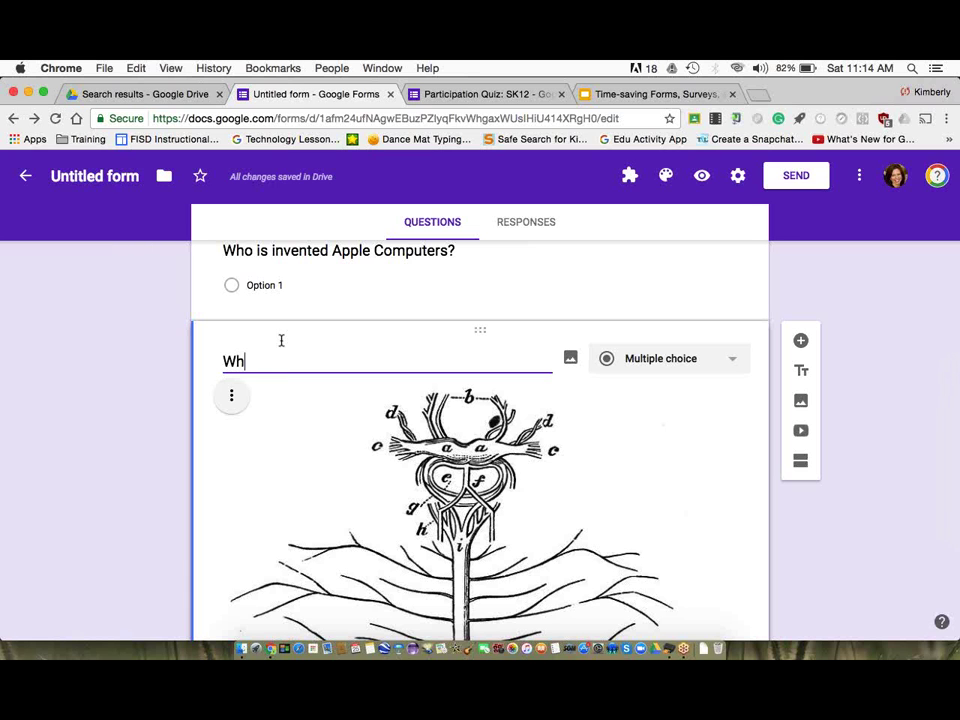
text(at is the part labeled)
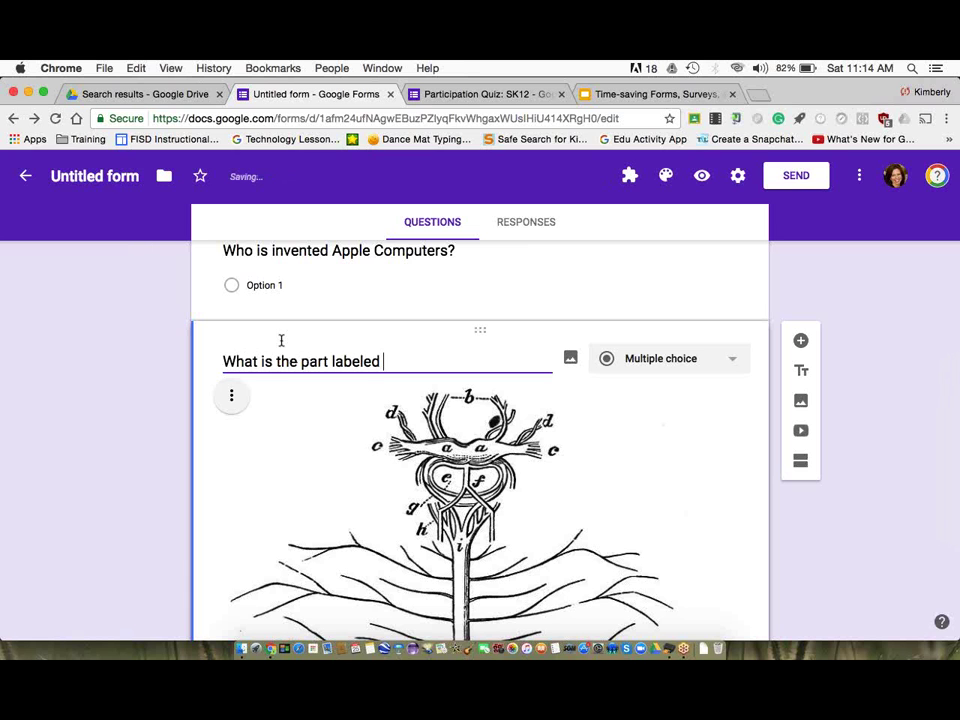
text( f)
text(f")
text(?)
scroll(332, 396, down, 5)
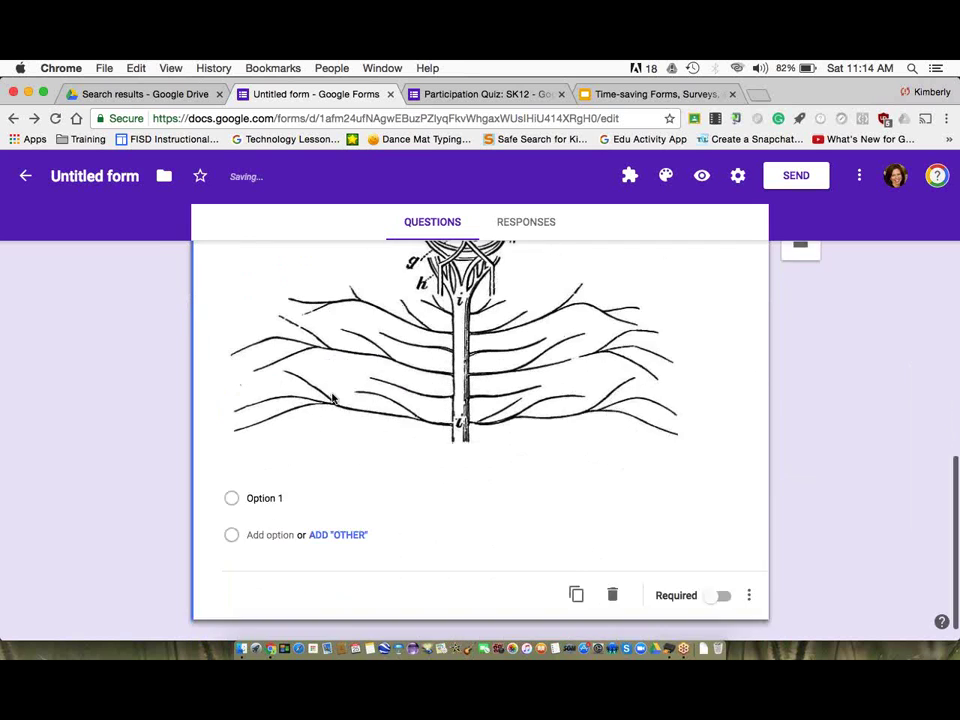
click(268, 471)
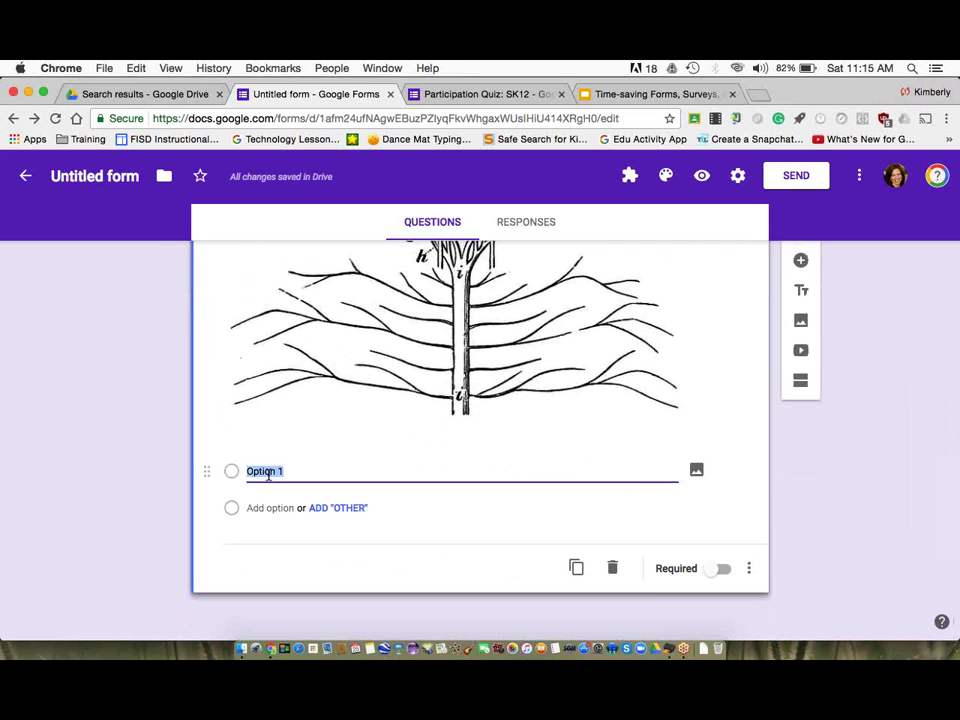
scroll(666, 504, up, 2)
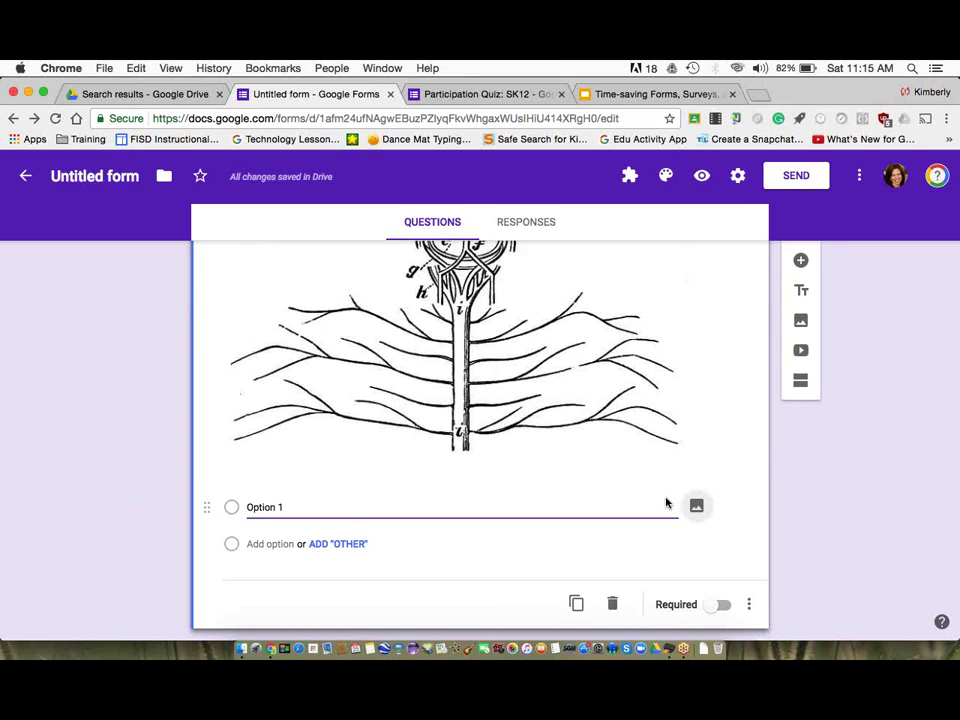
click(696, 506)
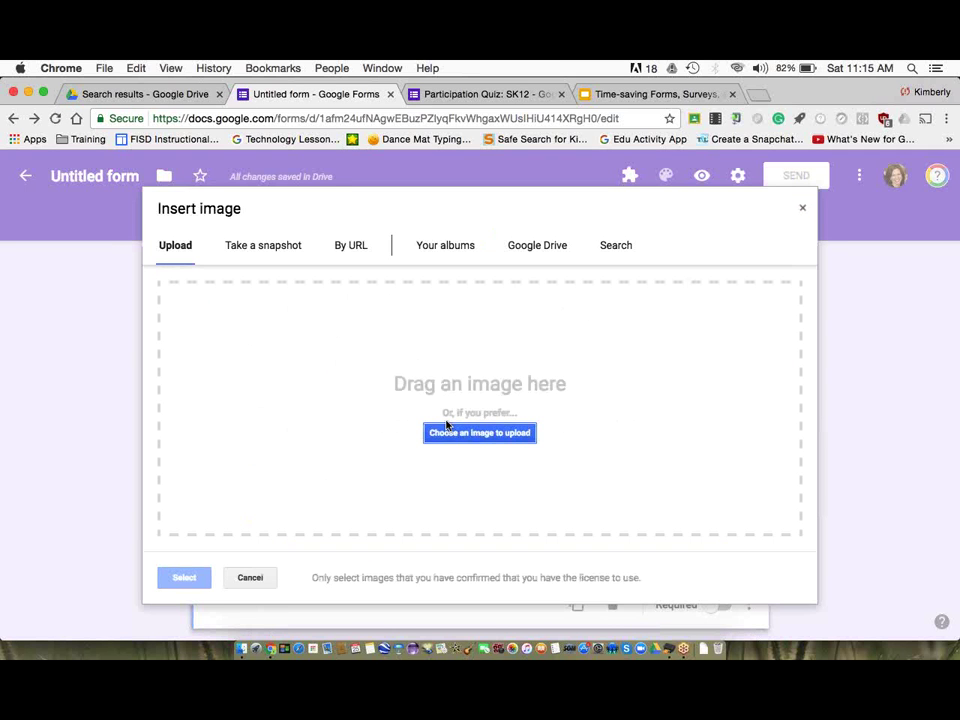
click(250, 580)
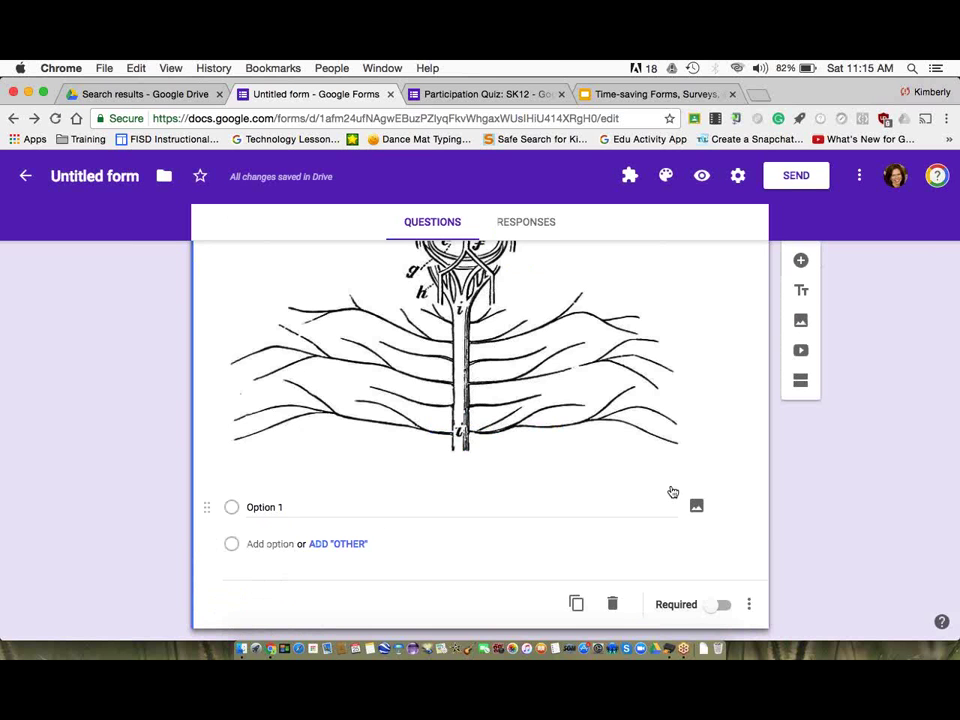
- Review the quiz from its title down to the diagram question and its Option 1 answer
scroll(697, 506, up, 5)
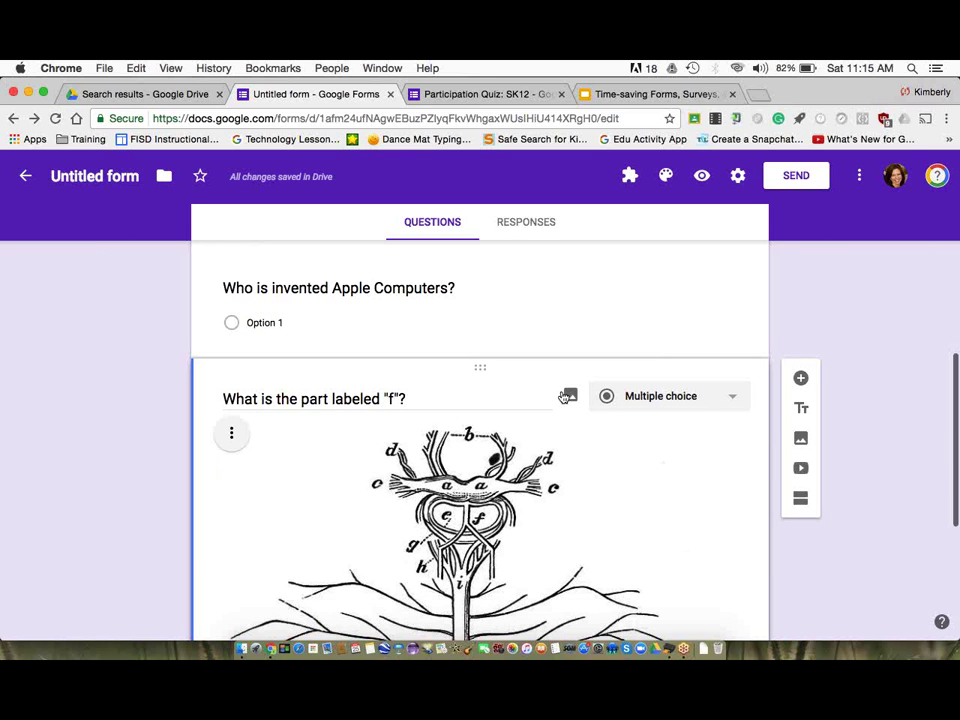
scroll(673, 525, down, 5)
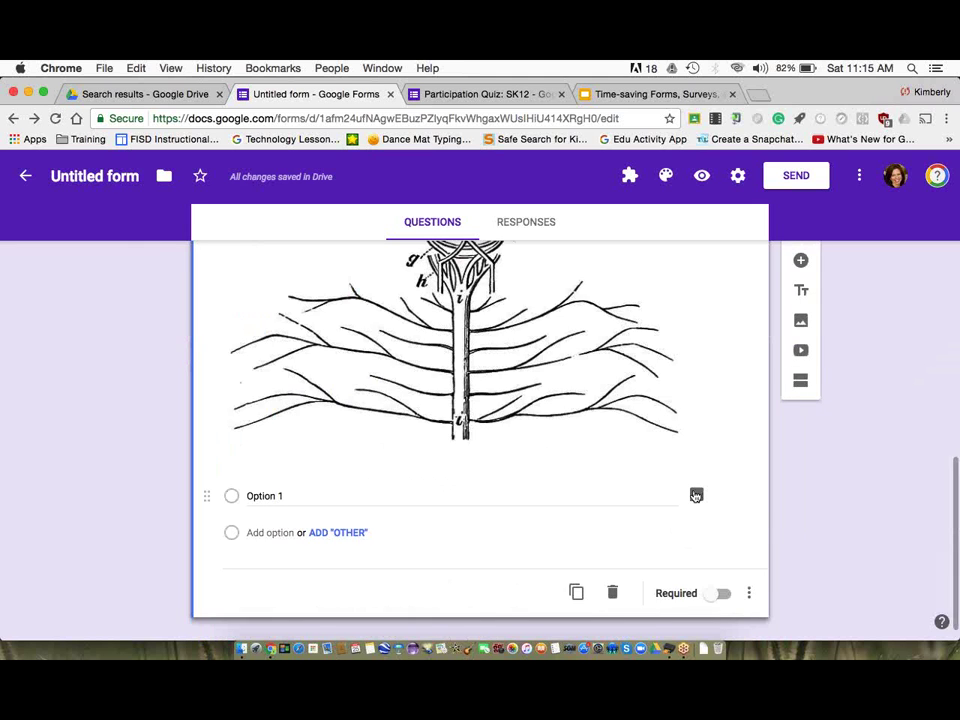
scroll(696, 495, up, 5)
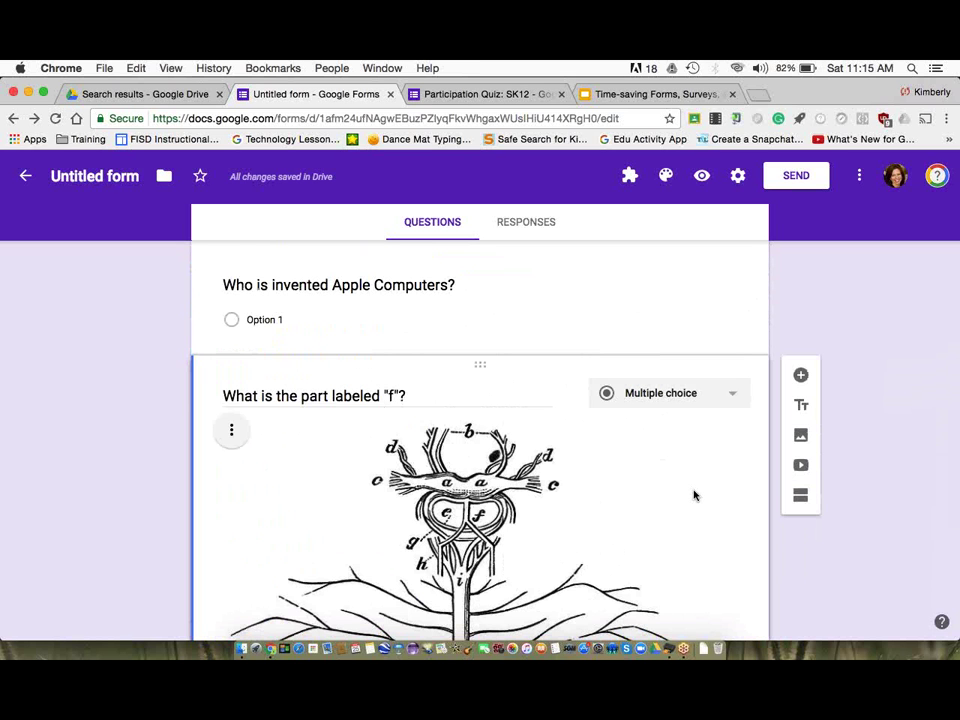
scroll(700, 493, up, 1)
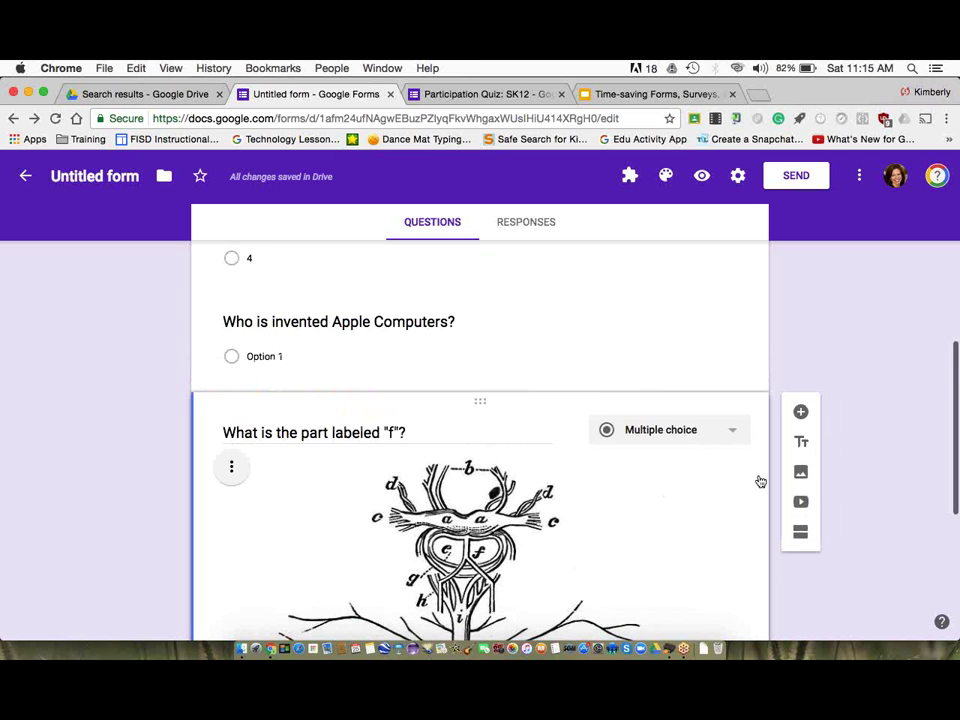
scroll(760, 482, down, 3)
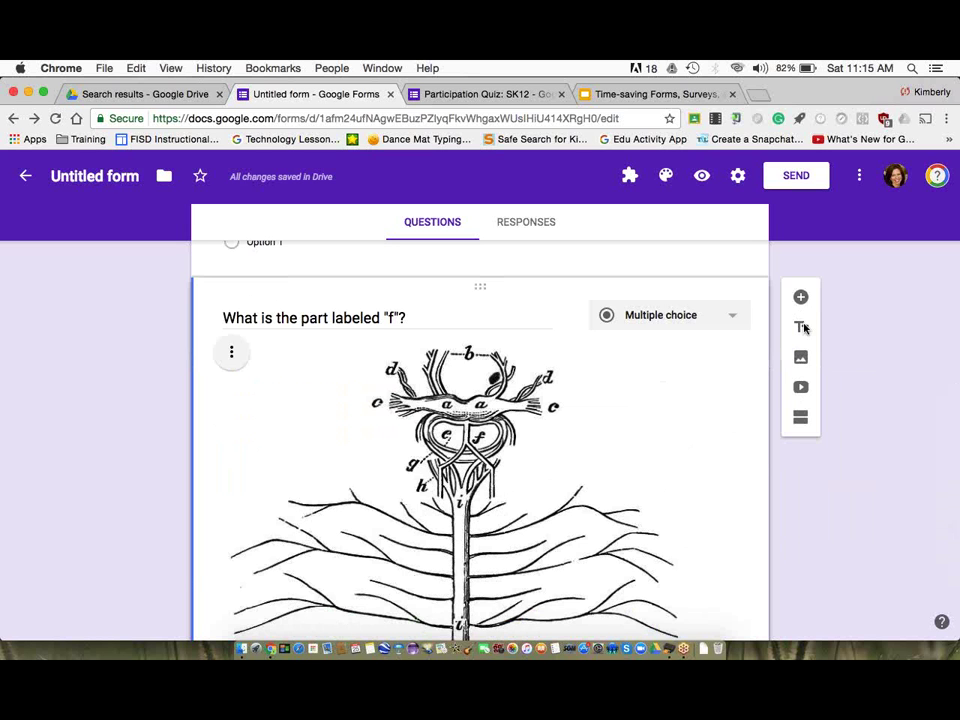
scroll(804, 329, up, 8)
scroll(804, 329, up, 8)
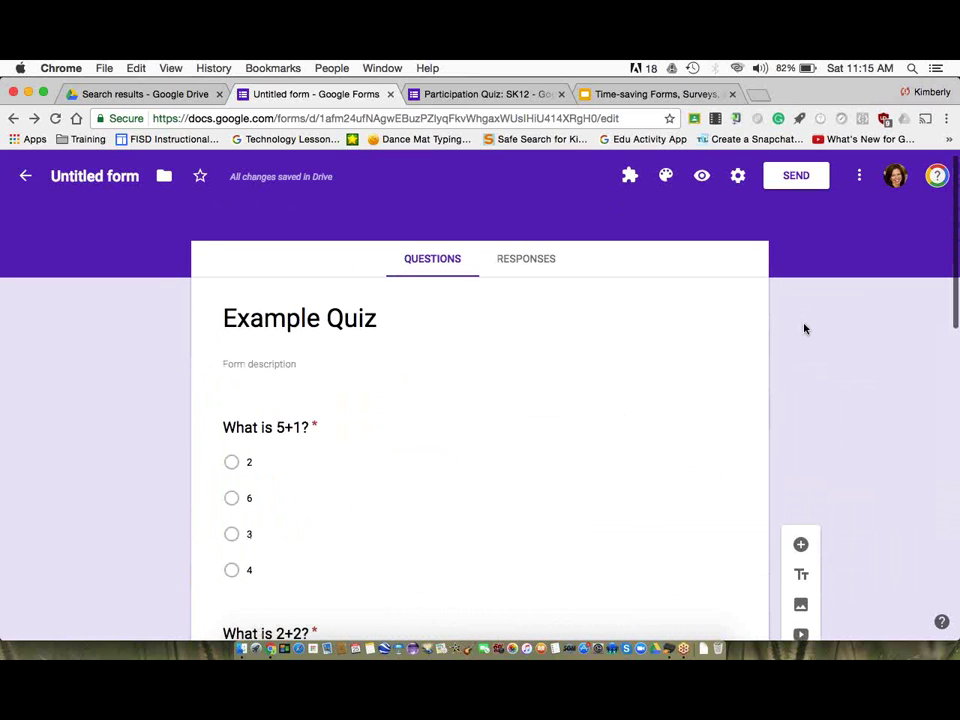
scroll(804, 329, down, 5)
scroll(804, 329, down, 2)
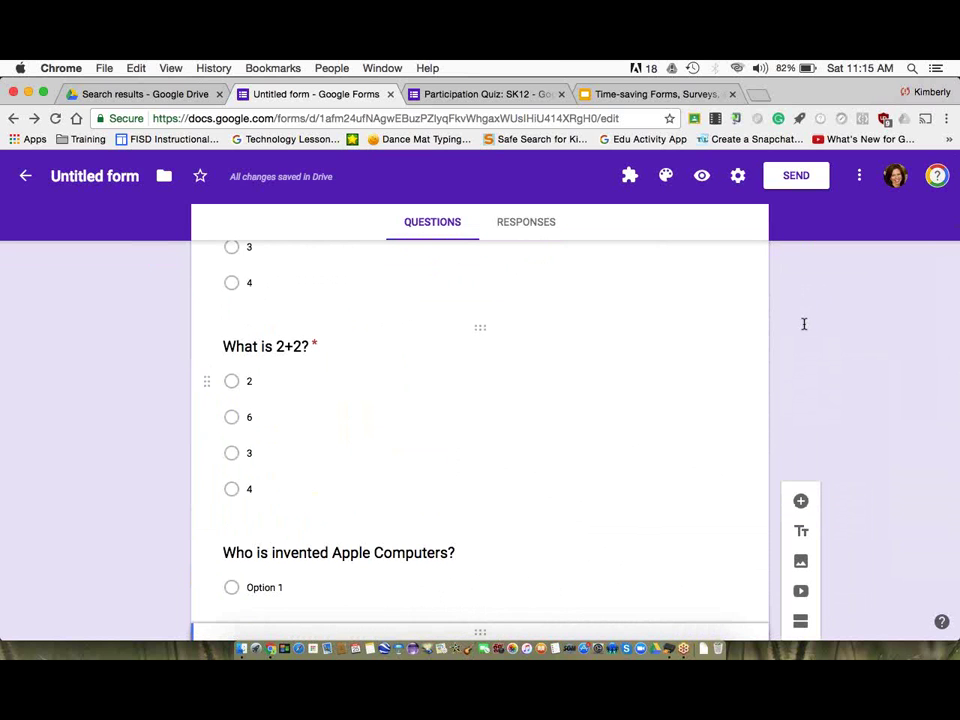
scroll(804, 324, down, 14)
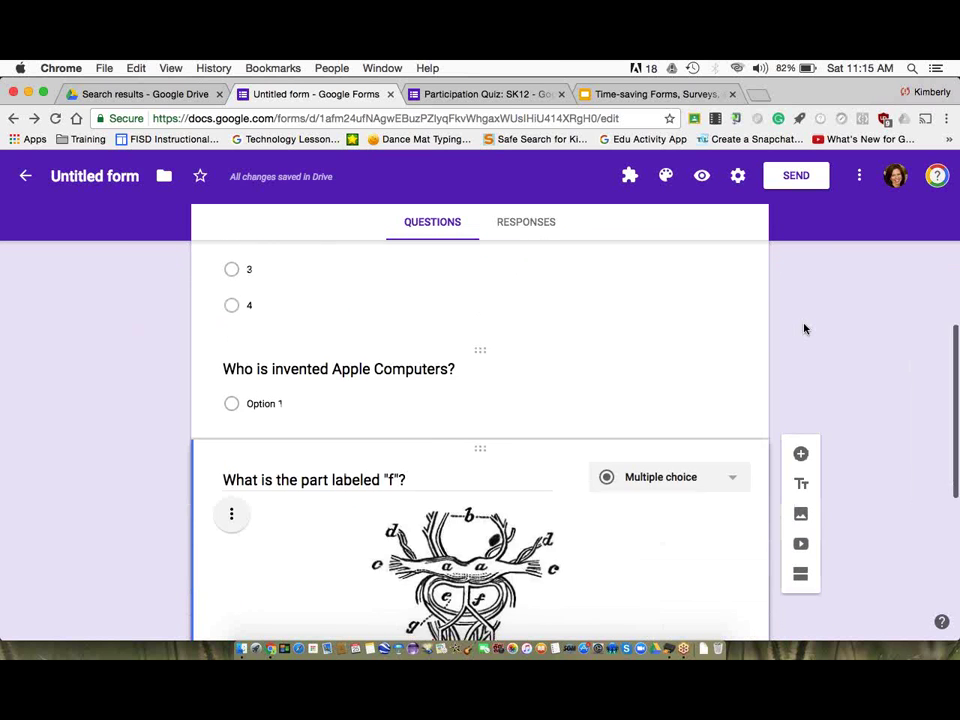
scroll(804, 327, down, 1)
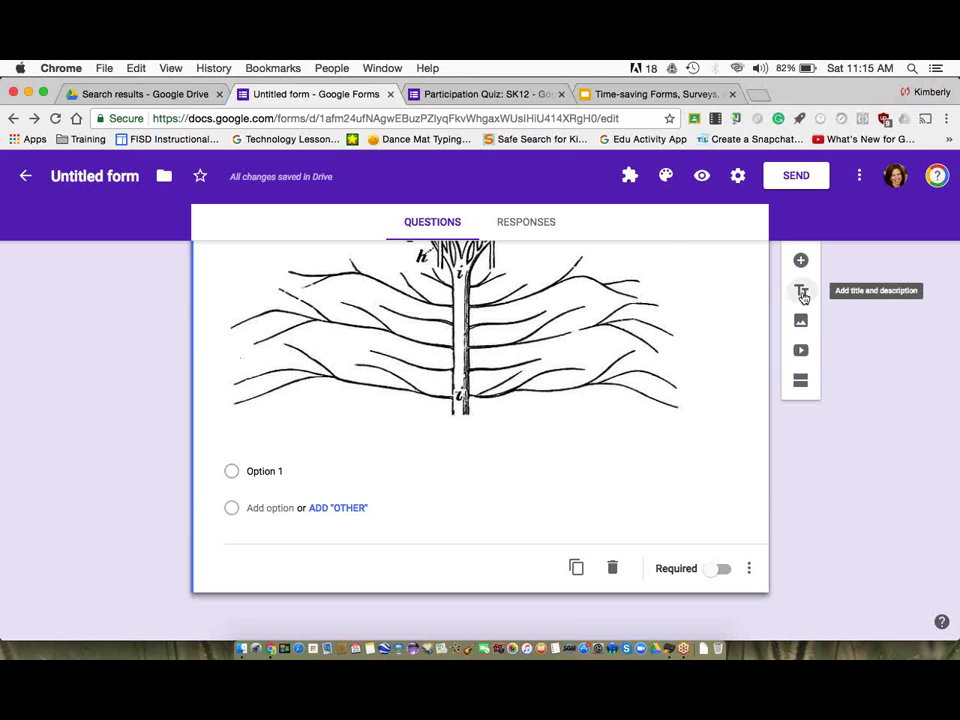
- Add a title and description block named "WWII questions" after the diagram question, with a blank multiple-choice question beneath it
click(802, 297)
text(WWIIUntitled Title)
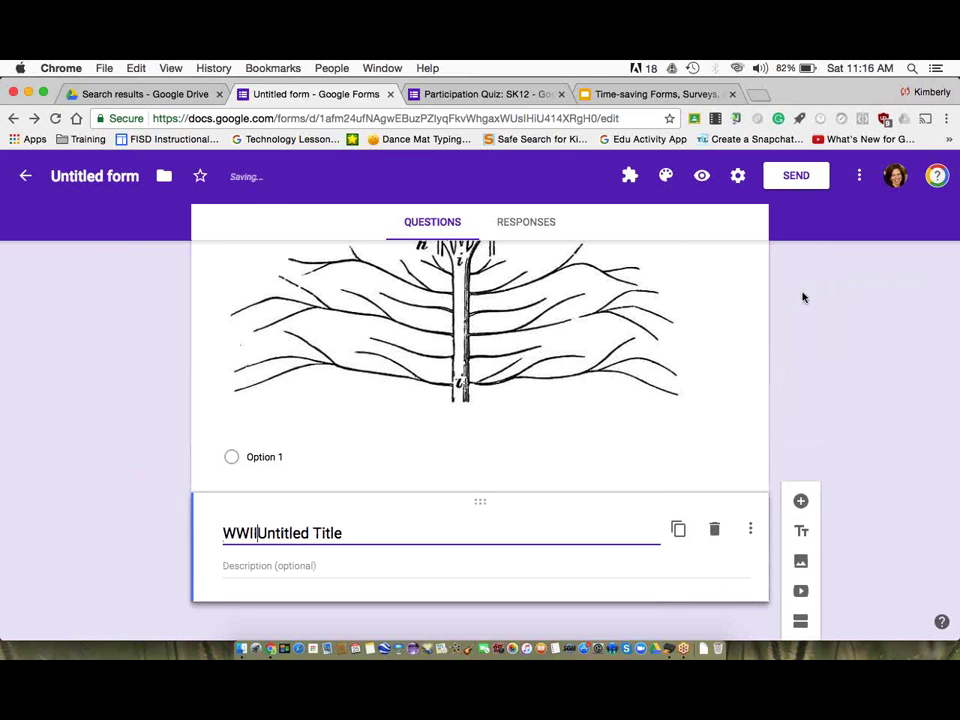
click(441, 527)
key(BackSpace)
key(BackSpace)
key(BackSpace)
key(BackSpace)
key(BackSpace)
key(BackSpace)
key(BackSpace)
key(BackSpace)
key(BackSpace)
key(BackSpace)
key(BackSpace)
key(BackSpace)
key(BackSpace)
key(BackSpace)
text(W)
key(BackSpace)
text(questions)
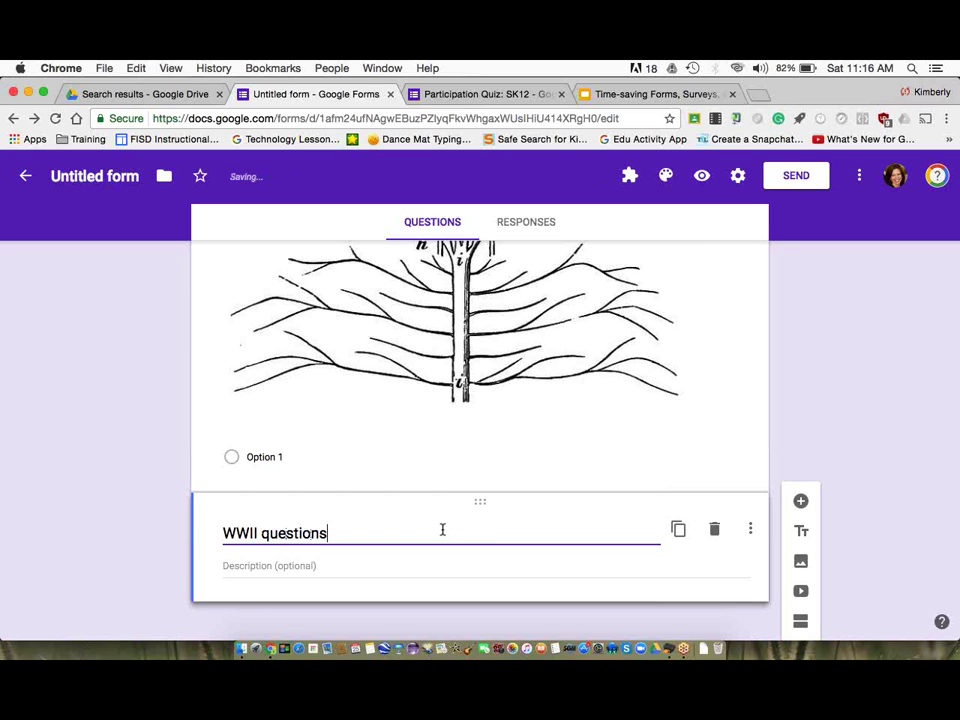
click(530, 568)
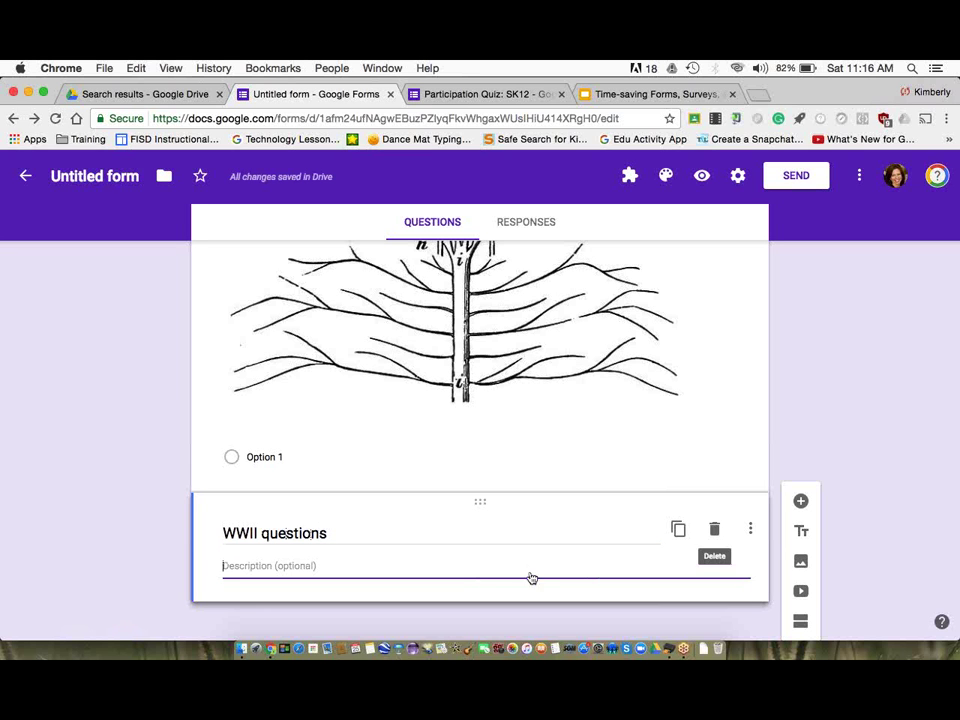
click(799, 500)
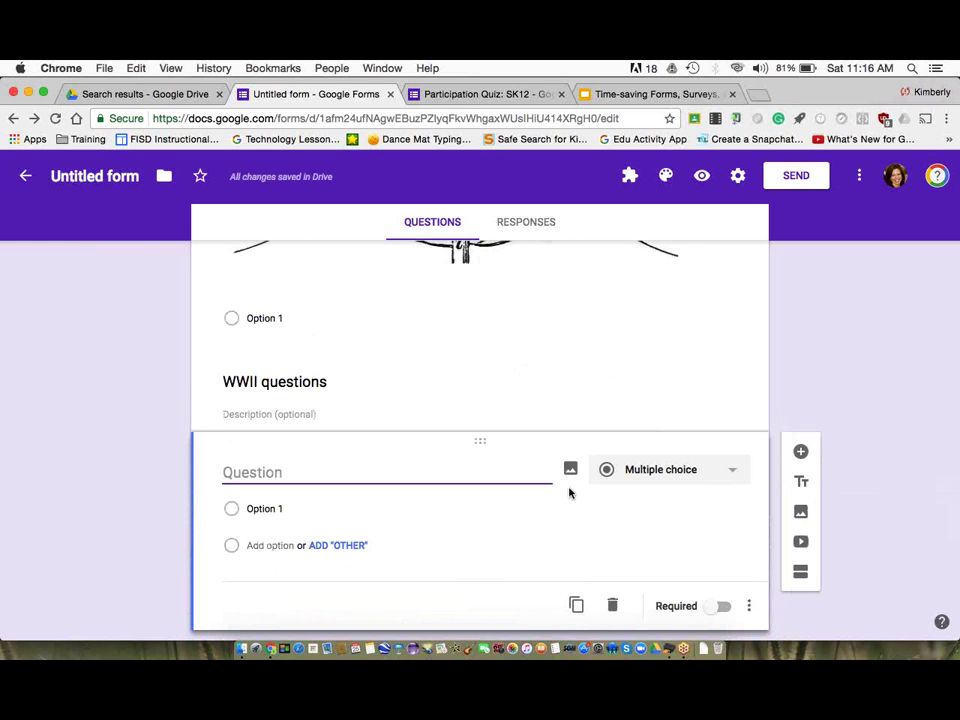
- Name the untitled form file "Example Quiz" to match its heading, and check the Google Drive file list before returning to the form
scroll(569, 492, up, 15)
scroll(569, 492, down, 3)
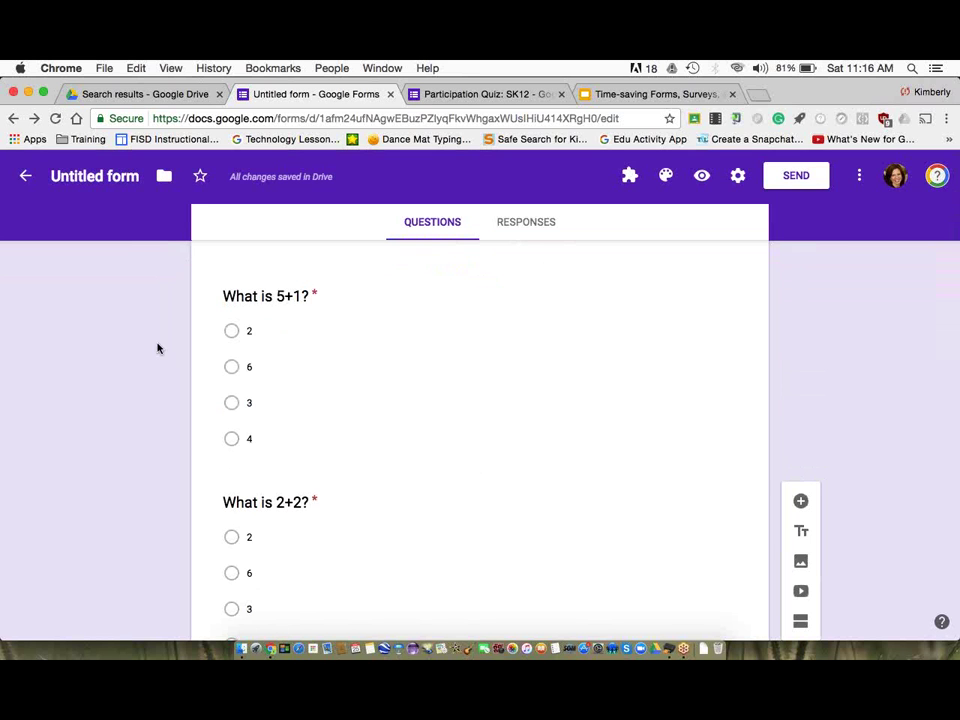
click(97, 188)
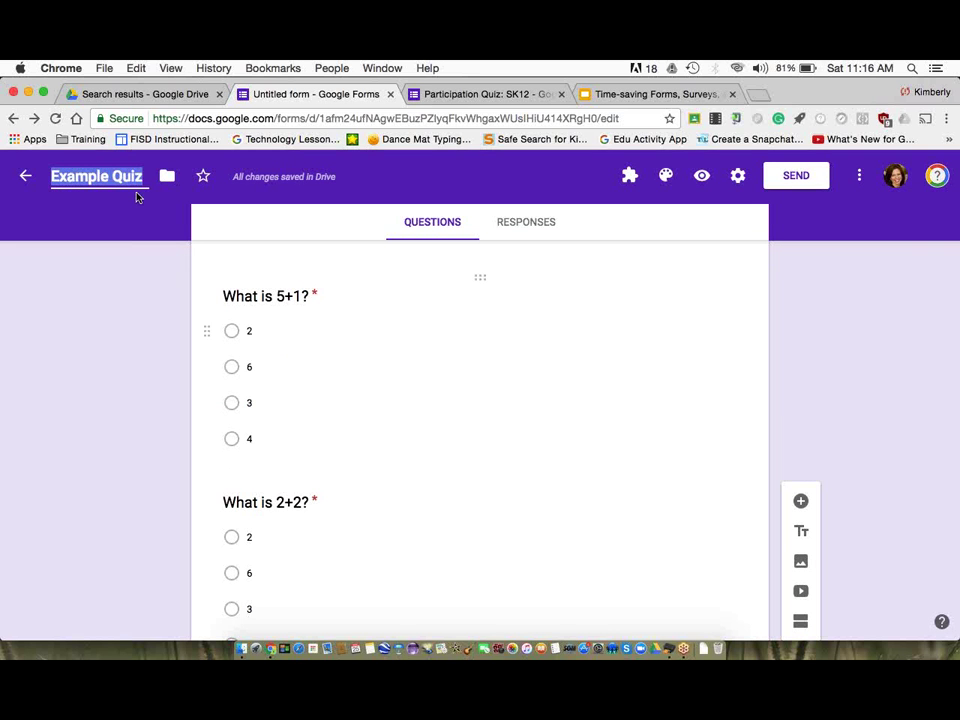
scroll(135, 189, up, 3)
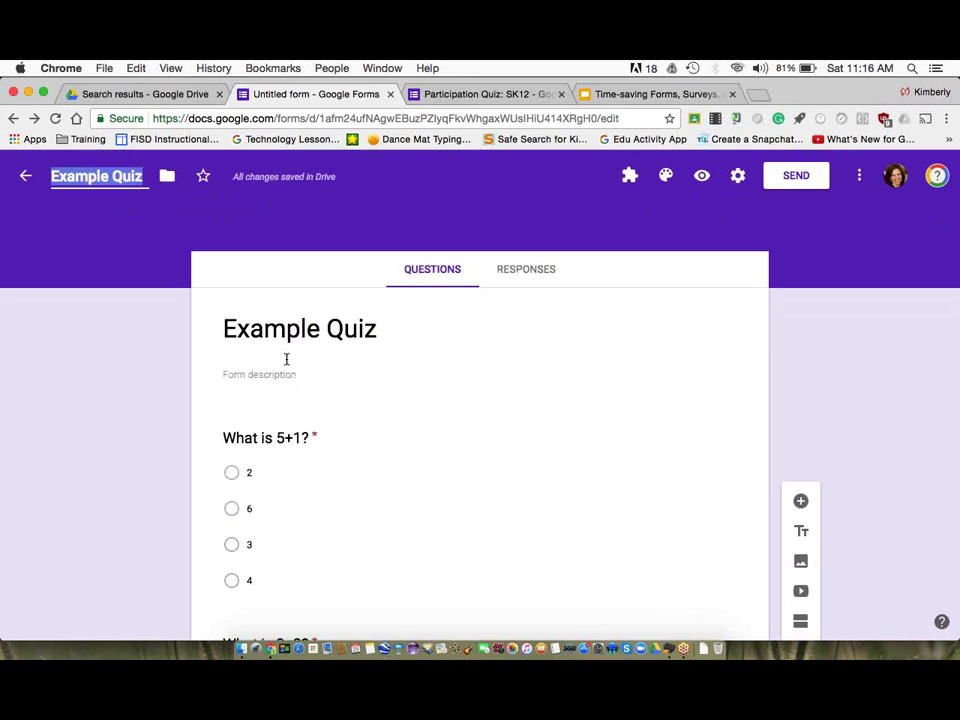
click(53, 176)
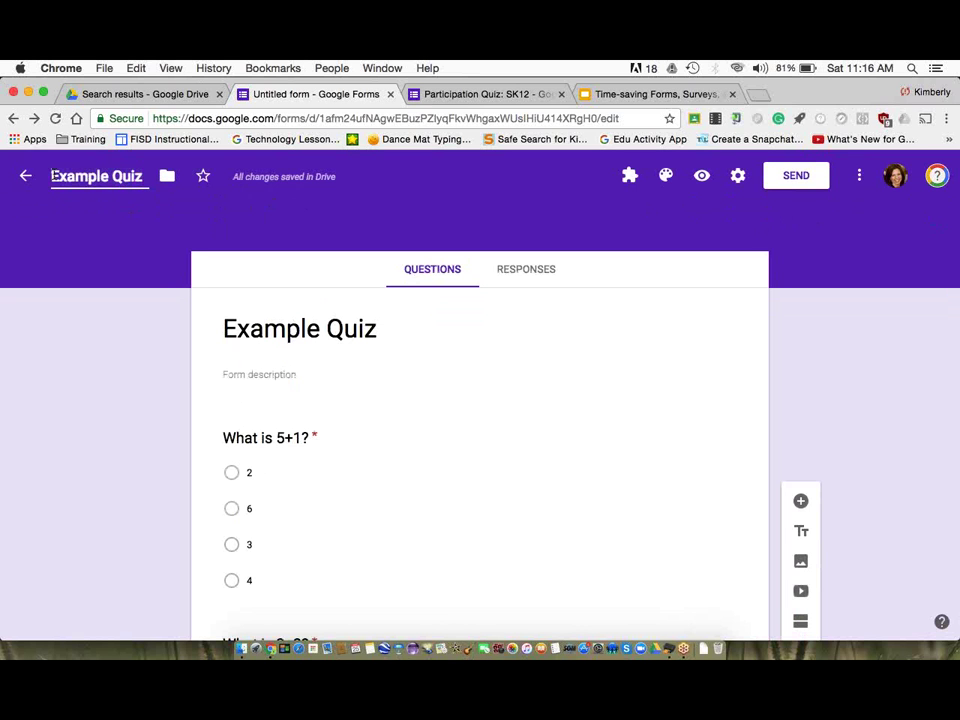
click(143, 95)
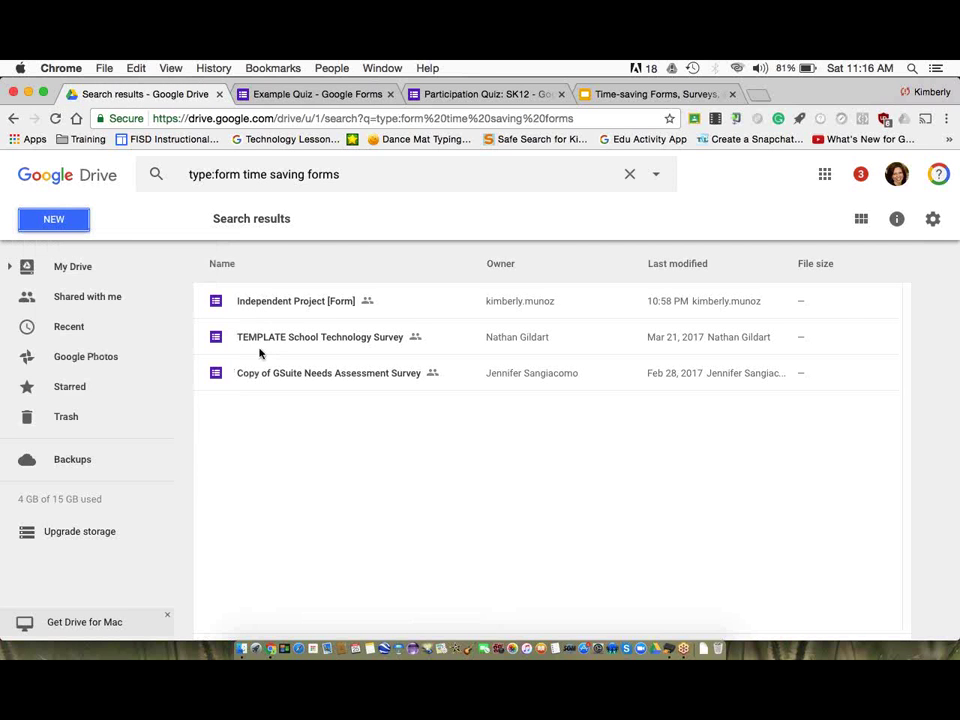
click(296, 94)
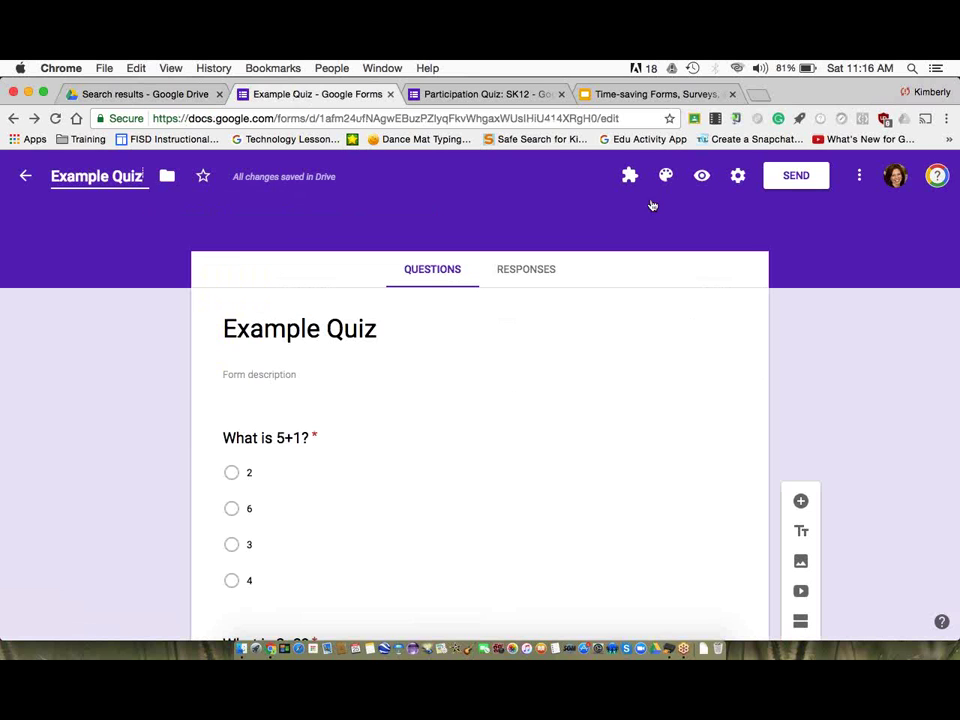
- Open a preview of the Example Quiz form and select its web address
click(702, 176)
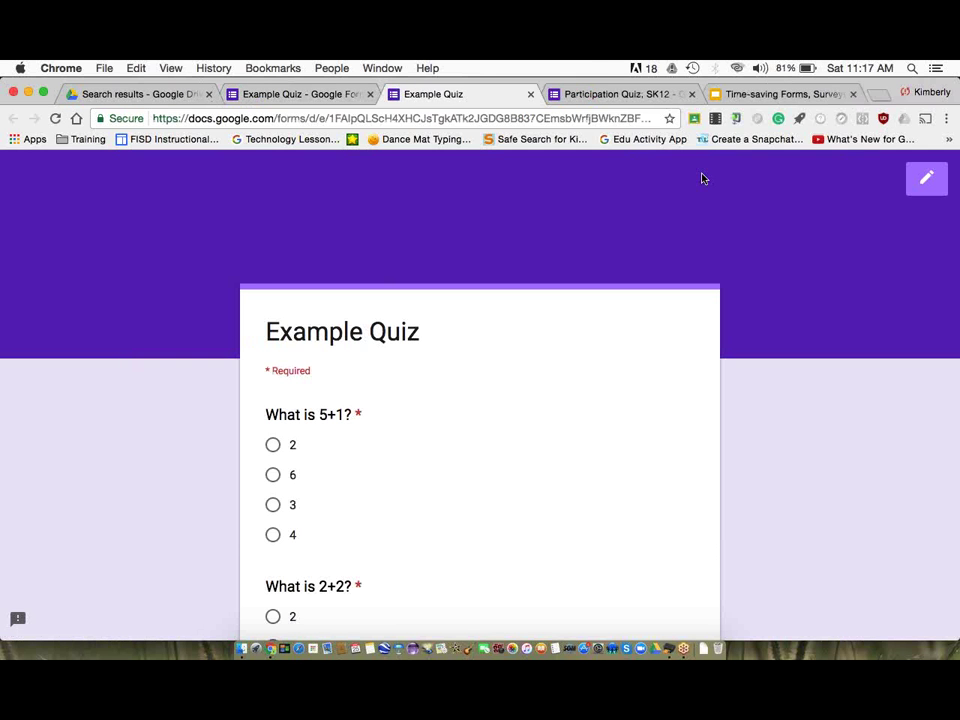
click(620, 120)
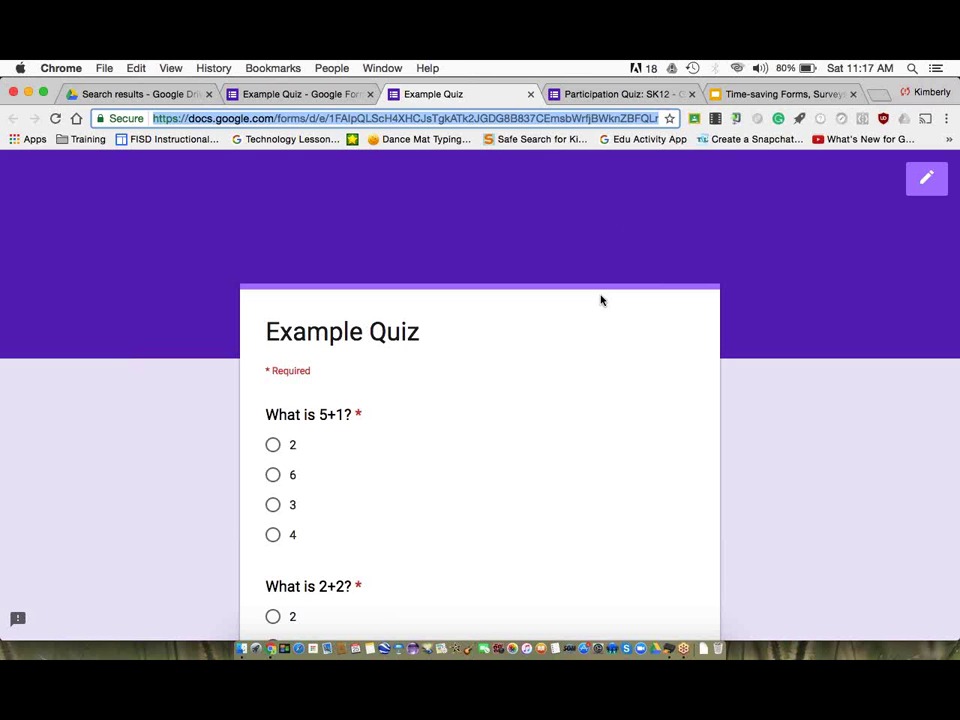
- Look through the questions in the Example Quiz preview, and check the responses view of the quiz's editing form
scroll(600, 300, down, 9)
scroll(600, 300, up, 9)
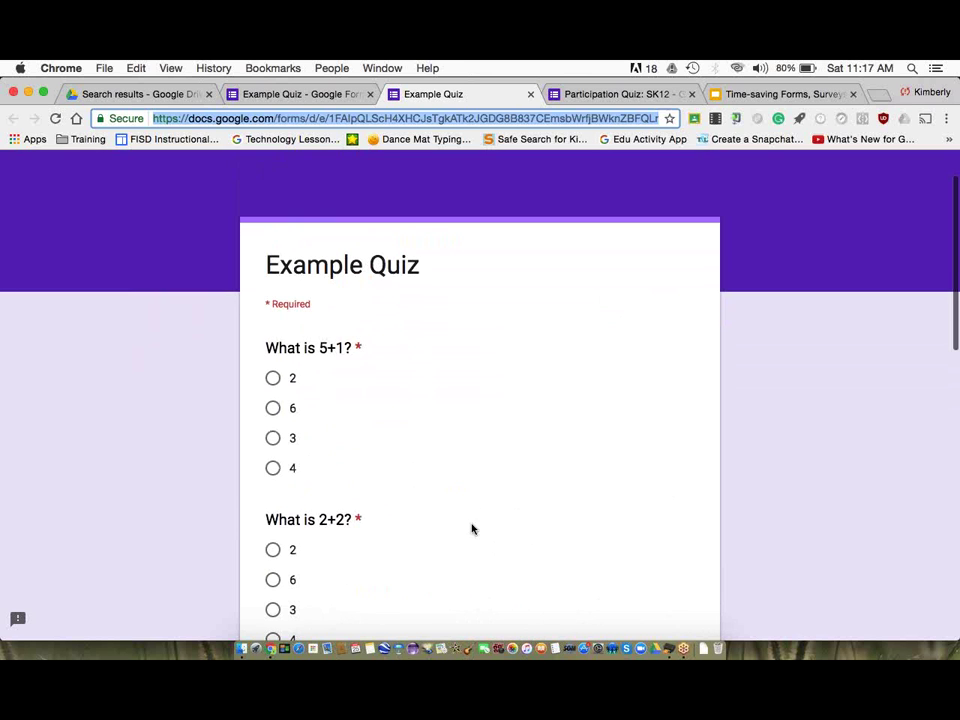
scroll(472, 529, down, 8)
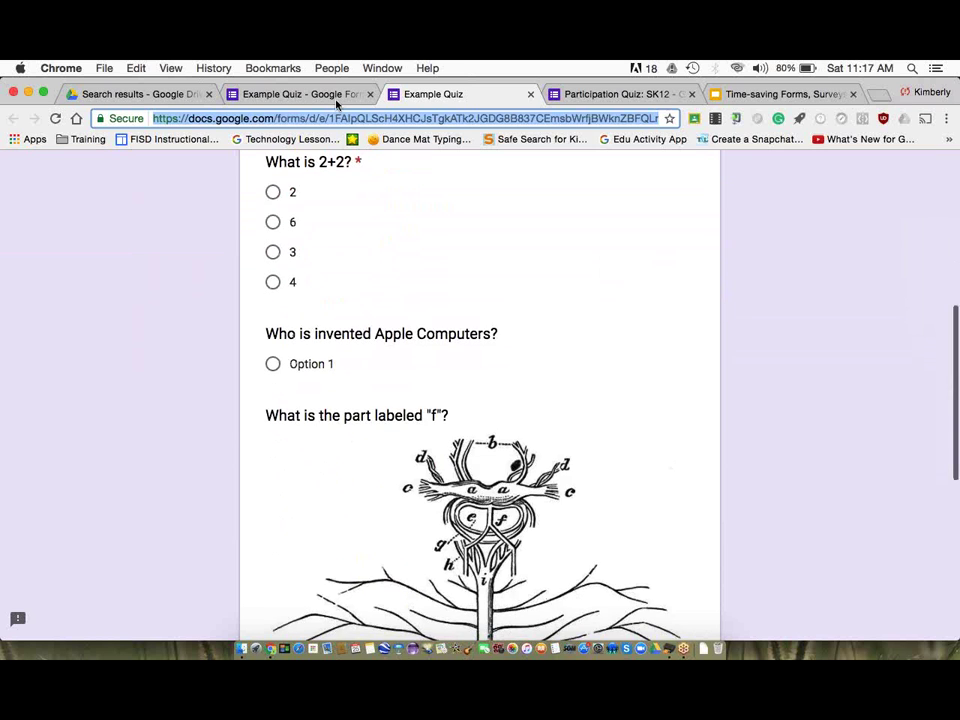
click(336, 97)
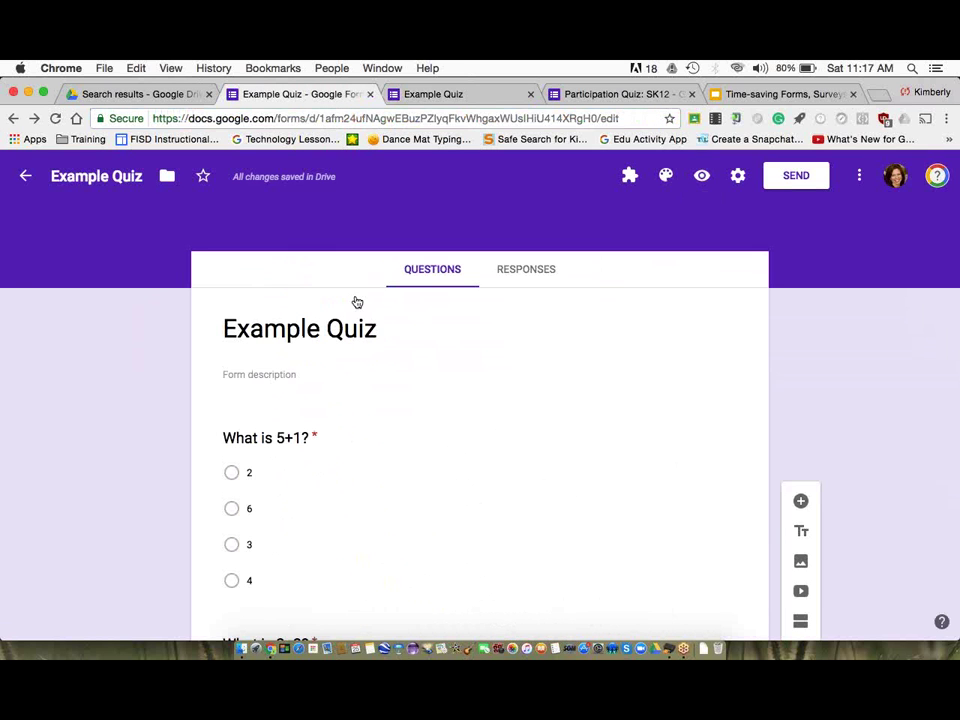
click(522, 275)
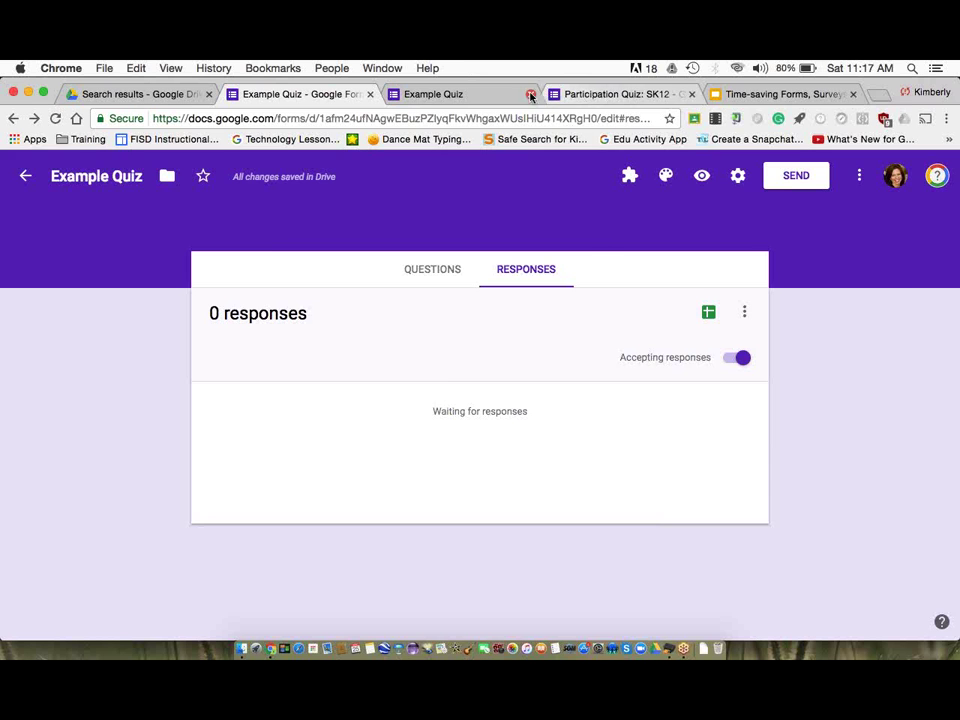
- Examine the Participation Quiz: SK12 response summary, from the Google Forms experience chart to the apple colors chart
click(585, 95)
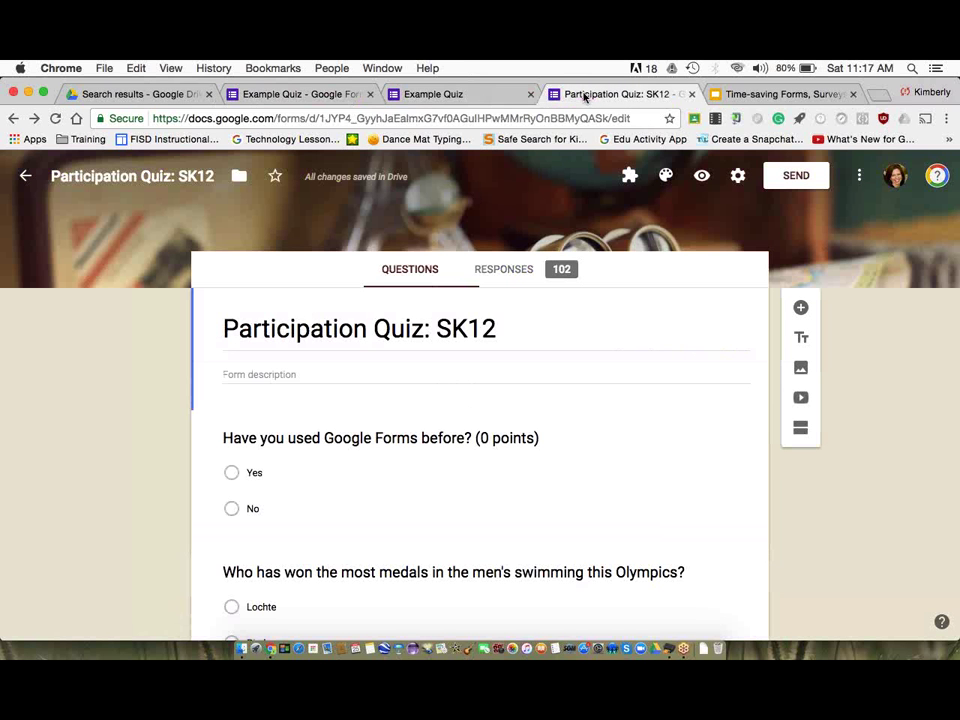
click(527, 275)
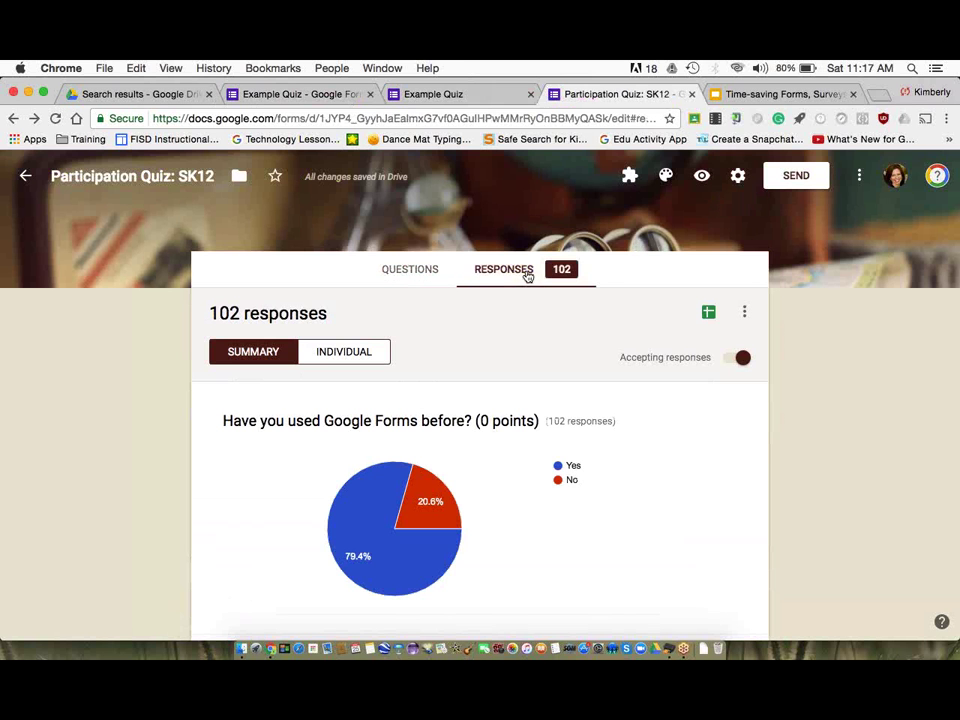
scroll(499, 336, down, 3)
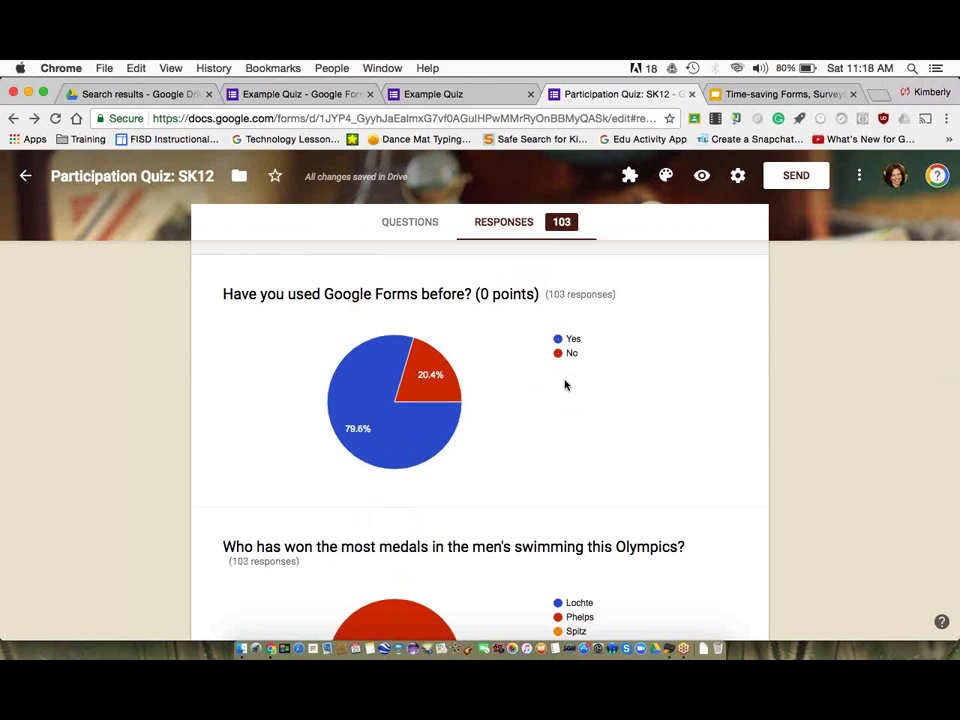
scroll(566, 386, down, 4)
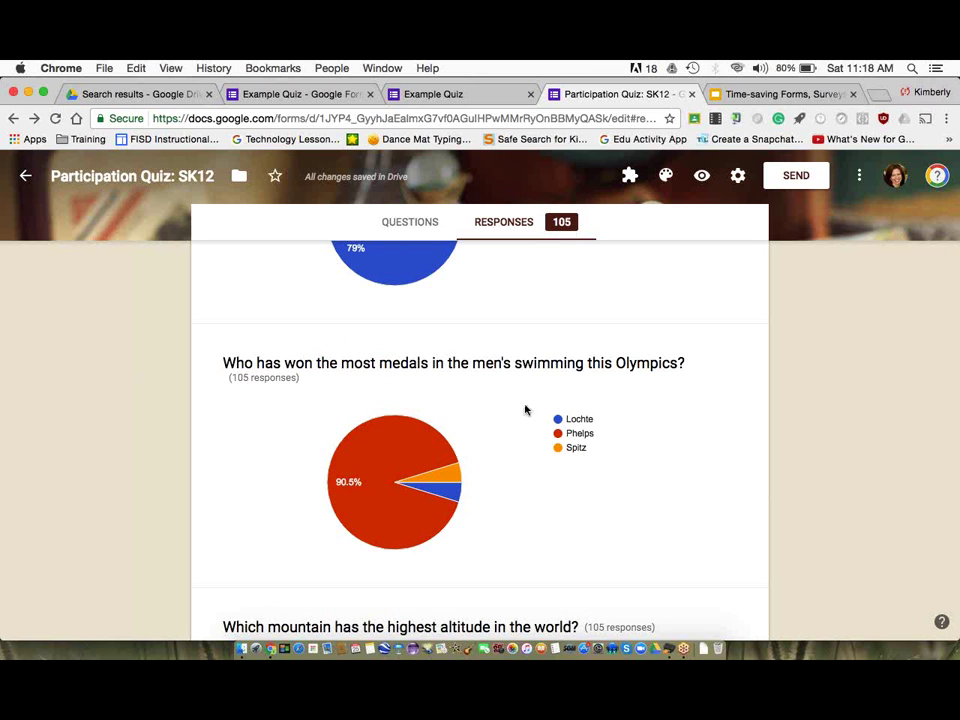
mouse_move(432, 442)
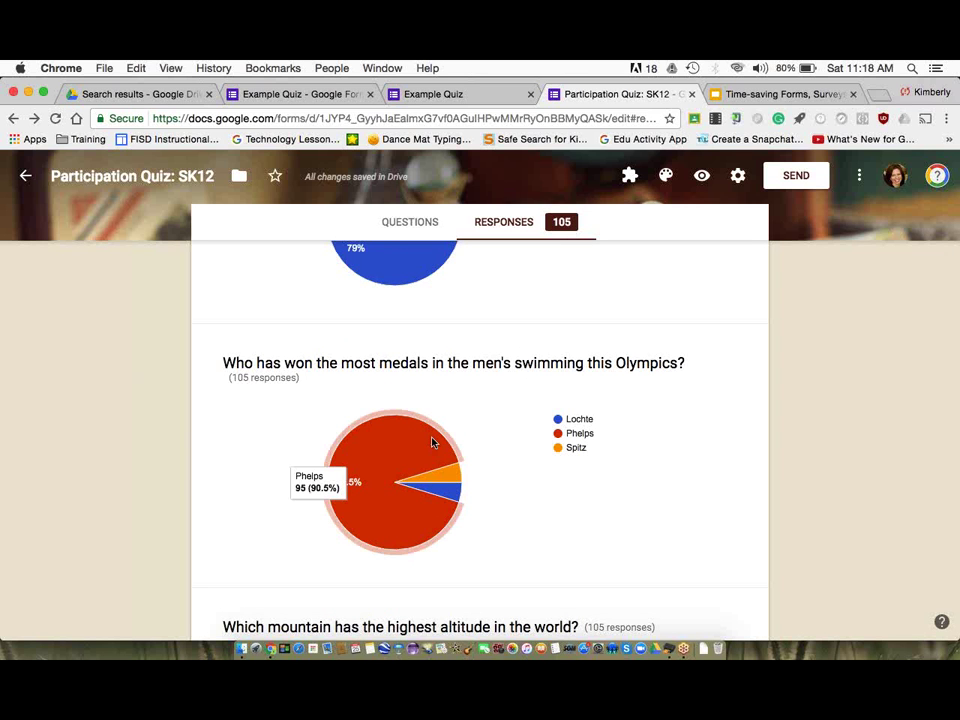
scroll(508, 468, down, 3)
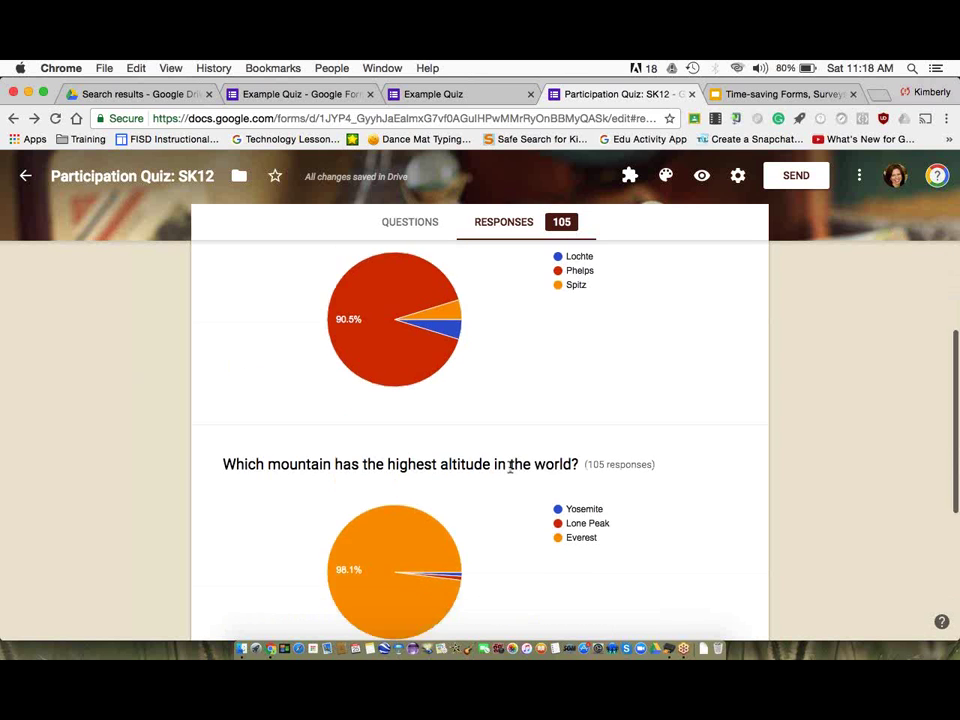
scroll(510, 466, down, 2)
scroll(510, 472, down, 3)
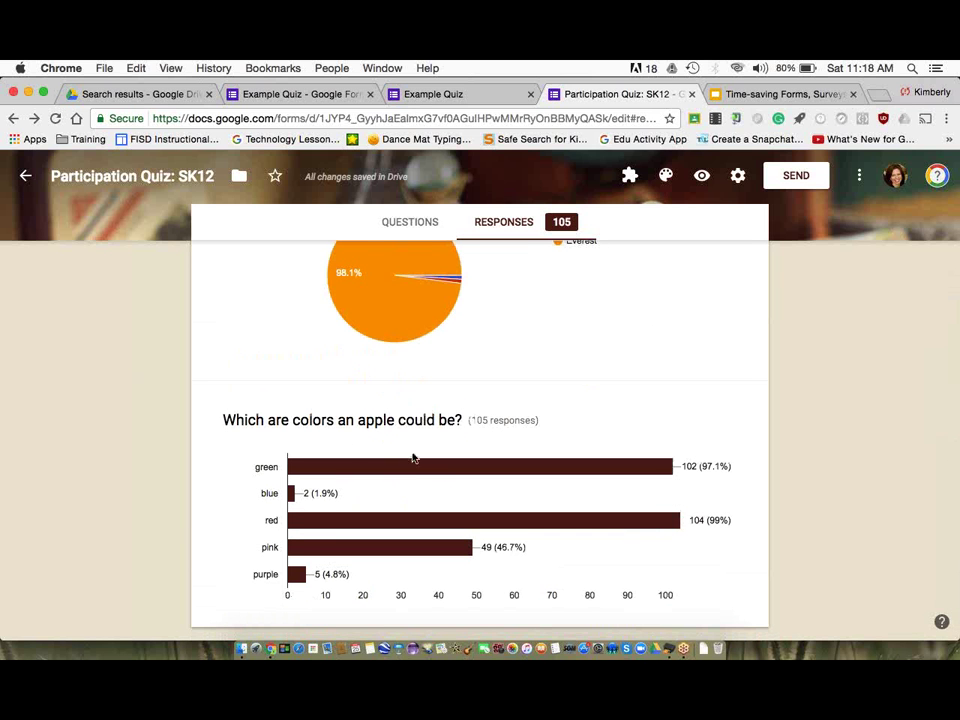
scroll(486, 497, up, 10)
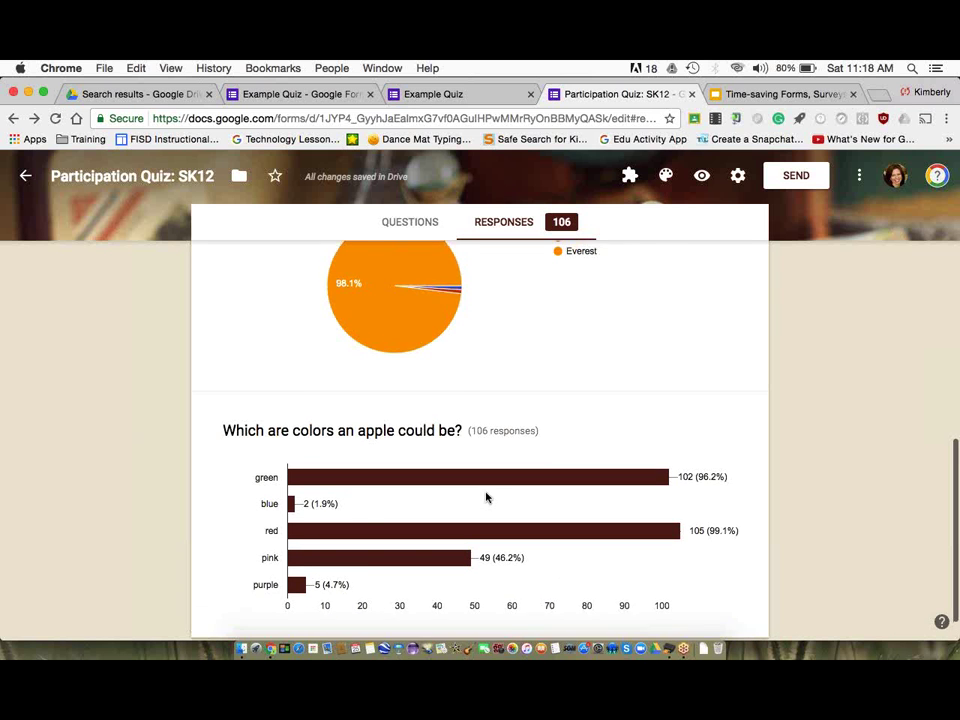
scroll(486, 497, down, 10)
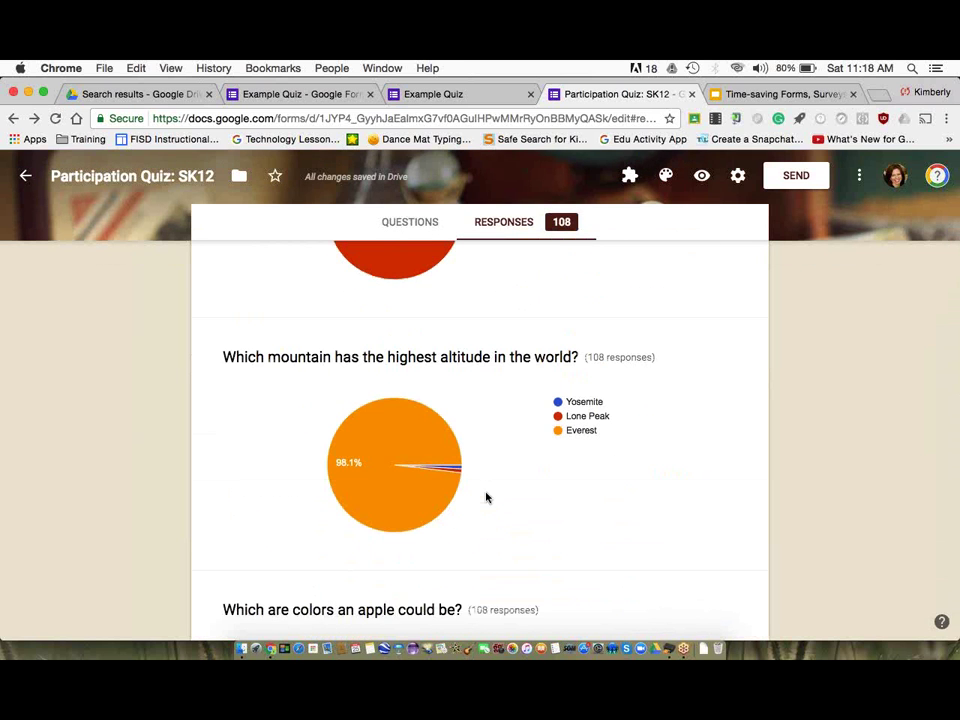
scroll(486, 497, down, 4)
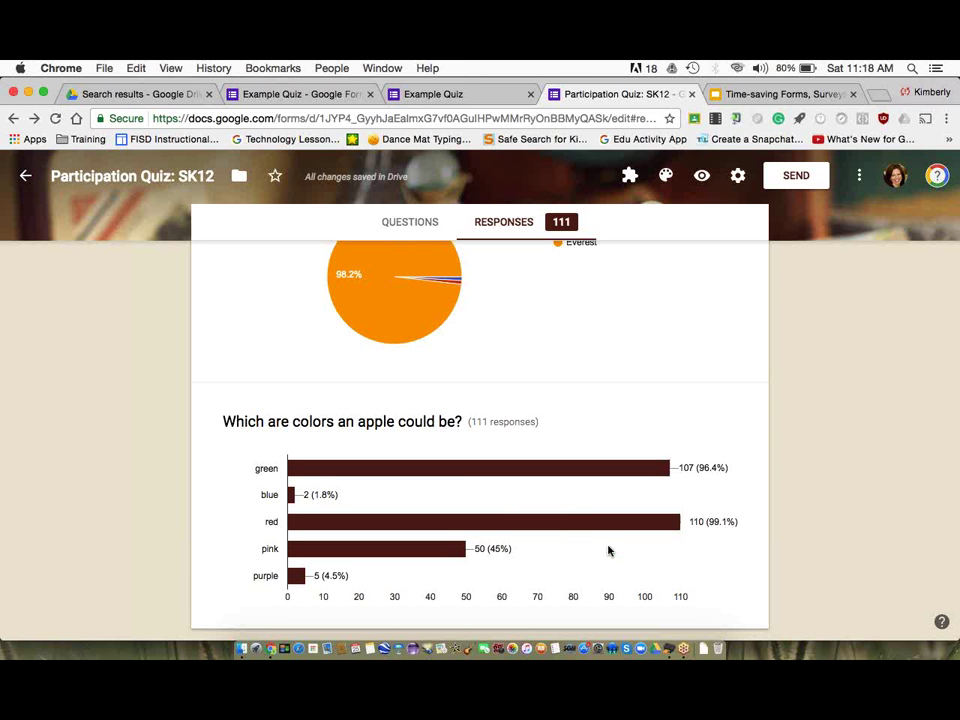
scroll(608, 550, up, 15)
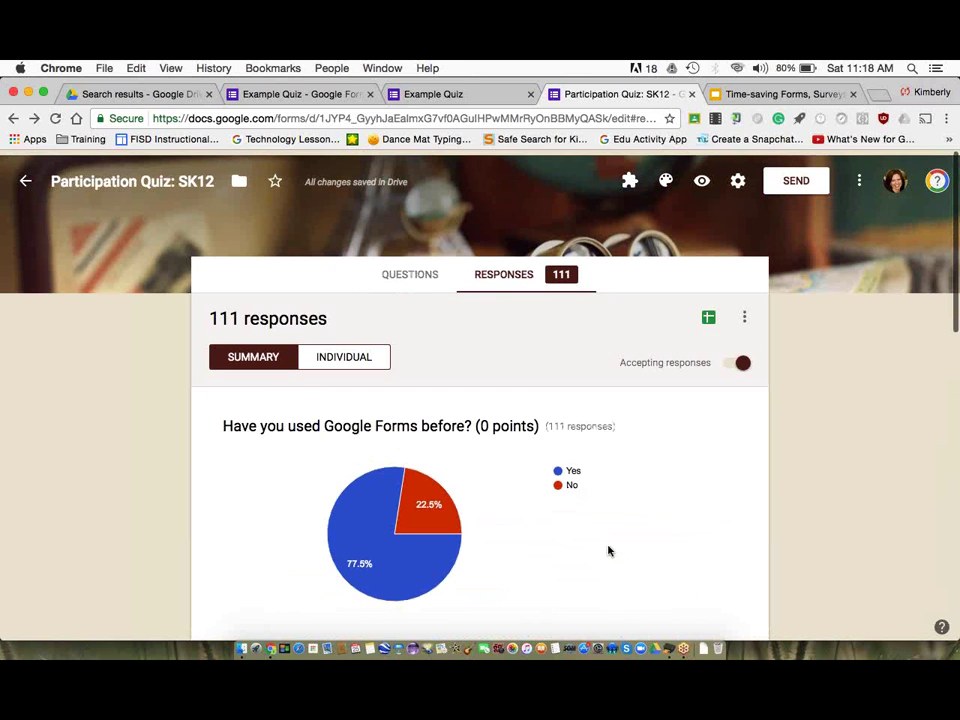
- Browse the individual responses to Participation Quiz: SK12, stepping forward to the third response and back to the second
click(355, 351)
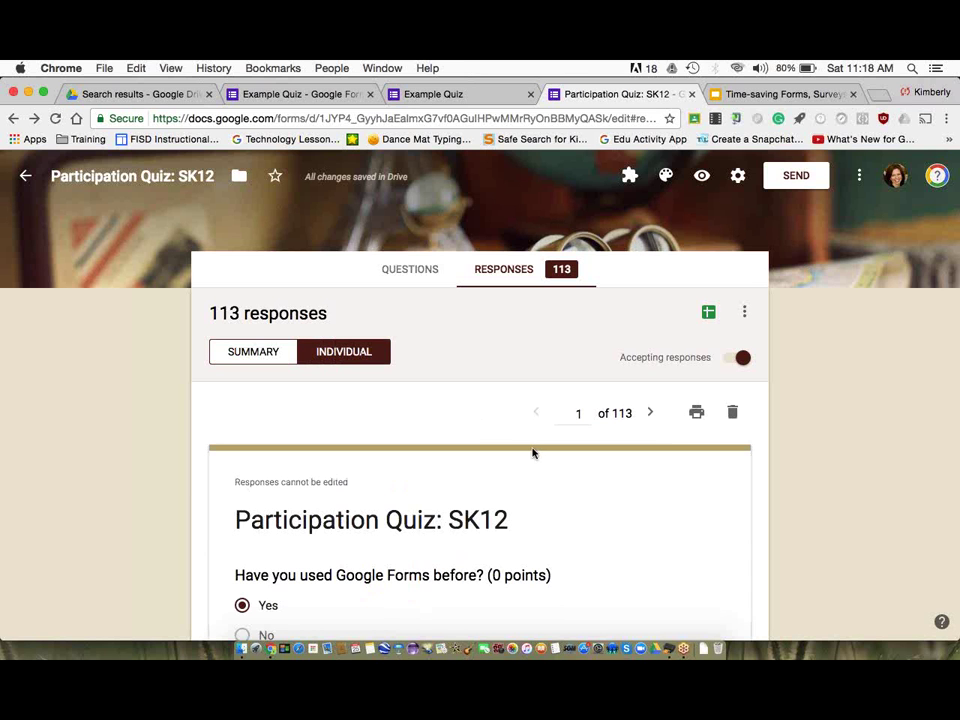
scroll(613, 478, down, 3)
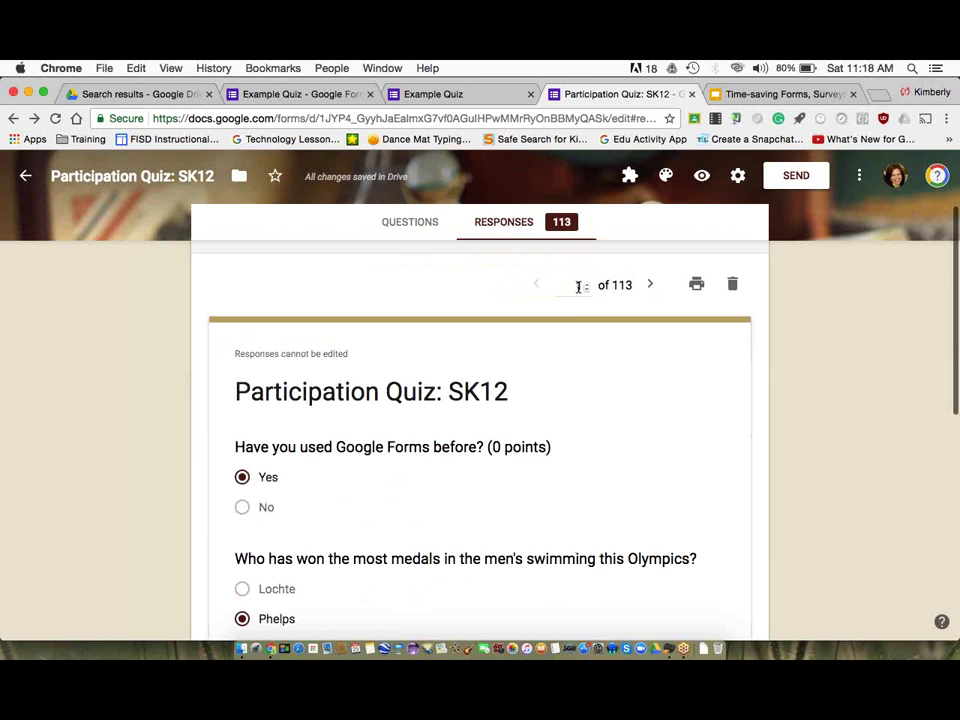
scroll(598, 409, down, 6)
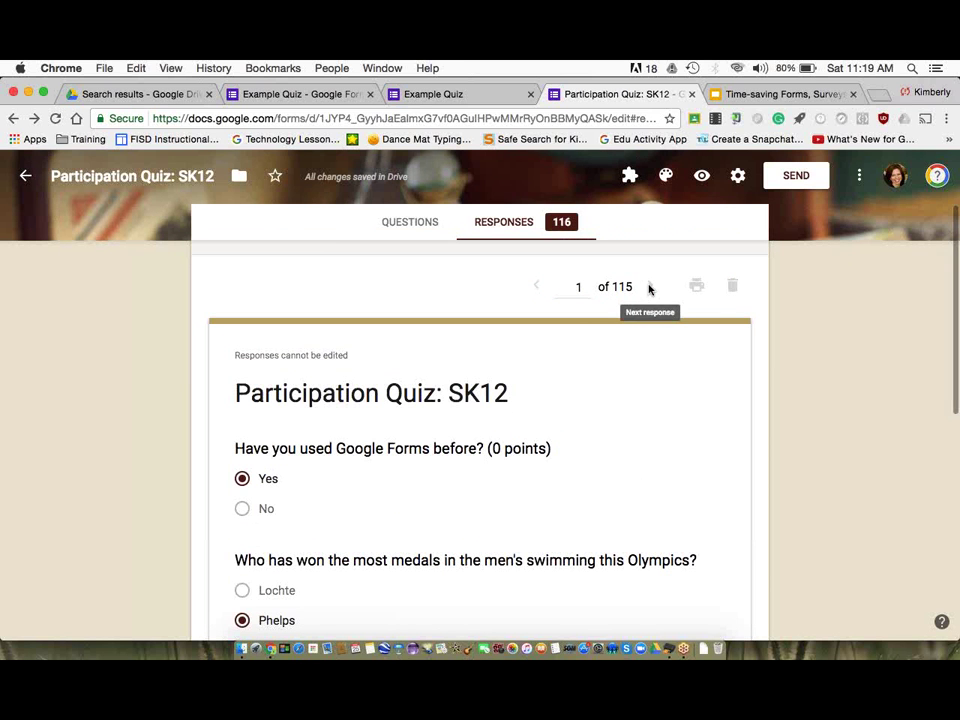
click(650, 288)
click(650, 288)
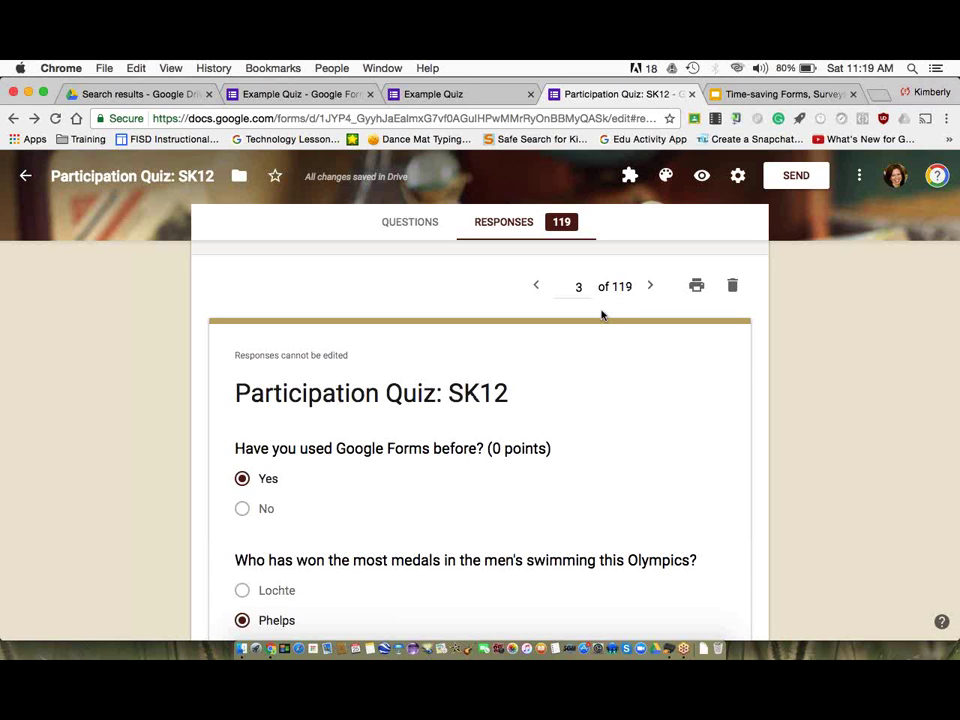
click(535, 288)
scroll(555, 287, up, 3)
scroll(555, 287, down, 1)
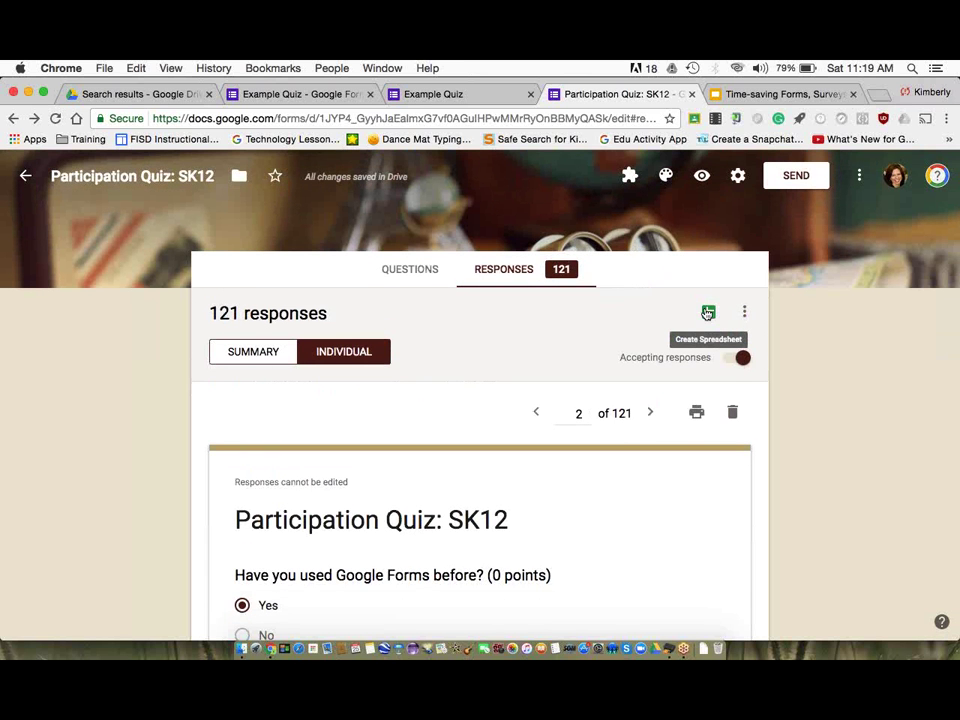
- Create a new spreadsheet named "Participation Quiz: SK12 (Responses)" as the response destination and look over its rows
click(707, 313)
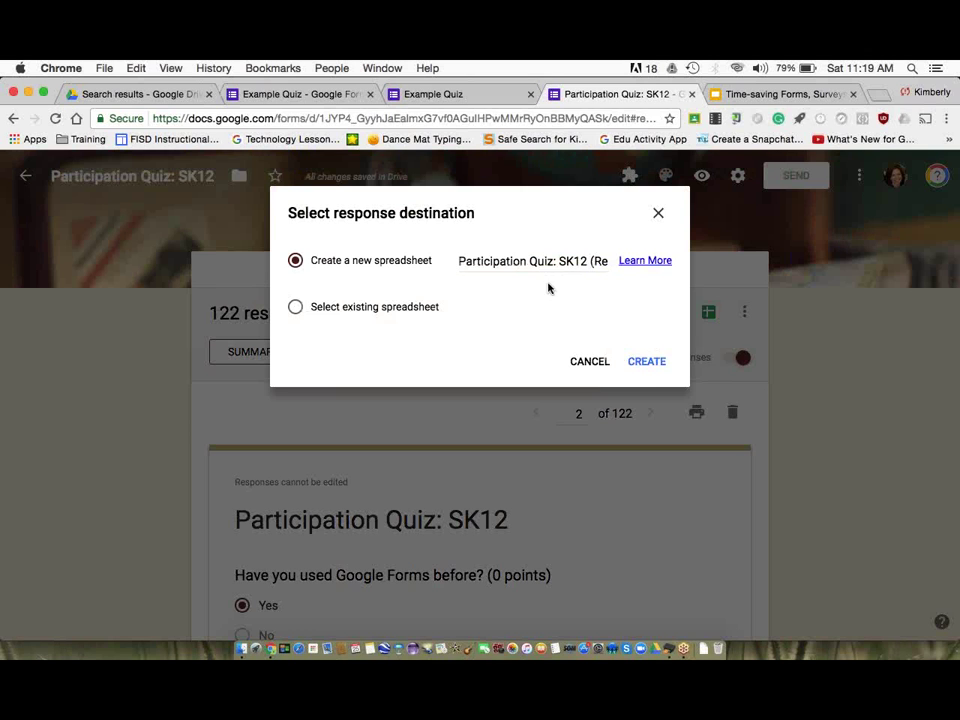
click(591, 262)
key(End)
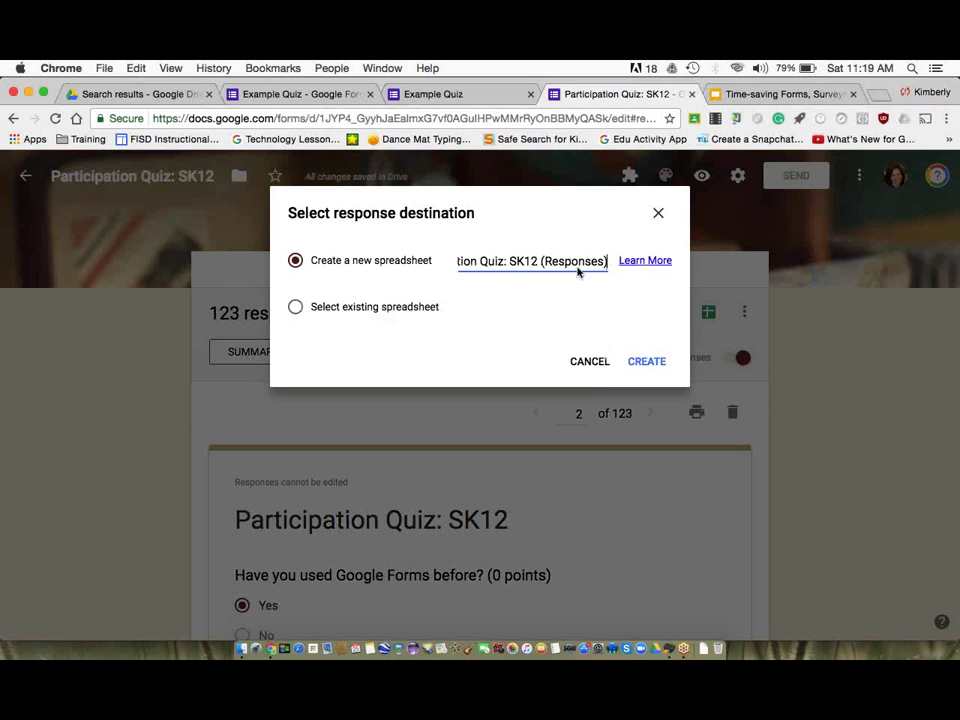
click(650, 365)
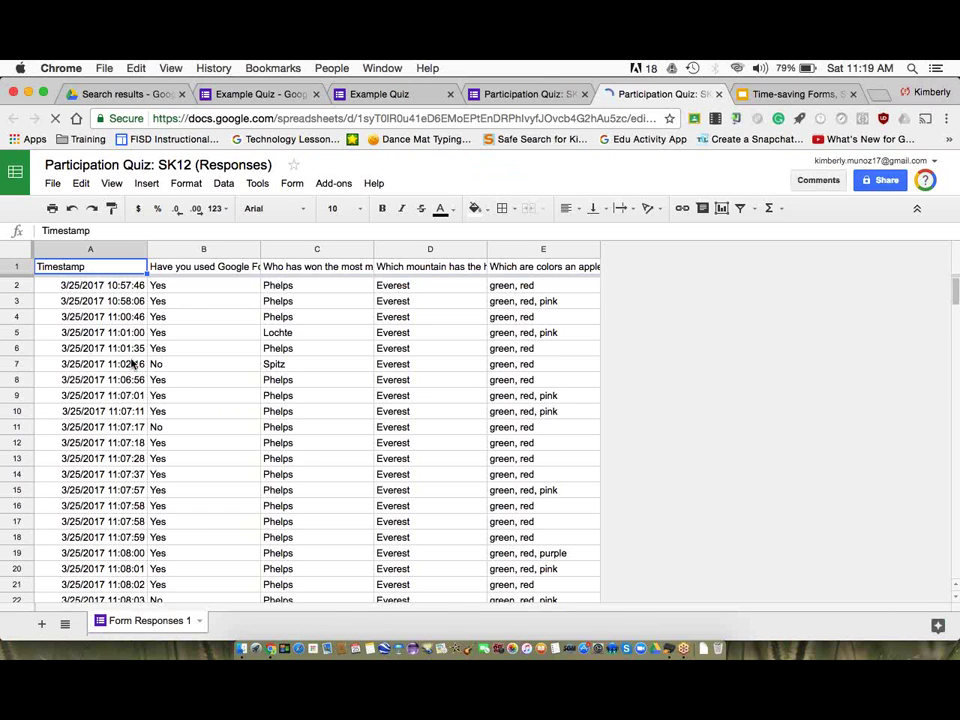
scroll(182, 374, down, 5)
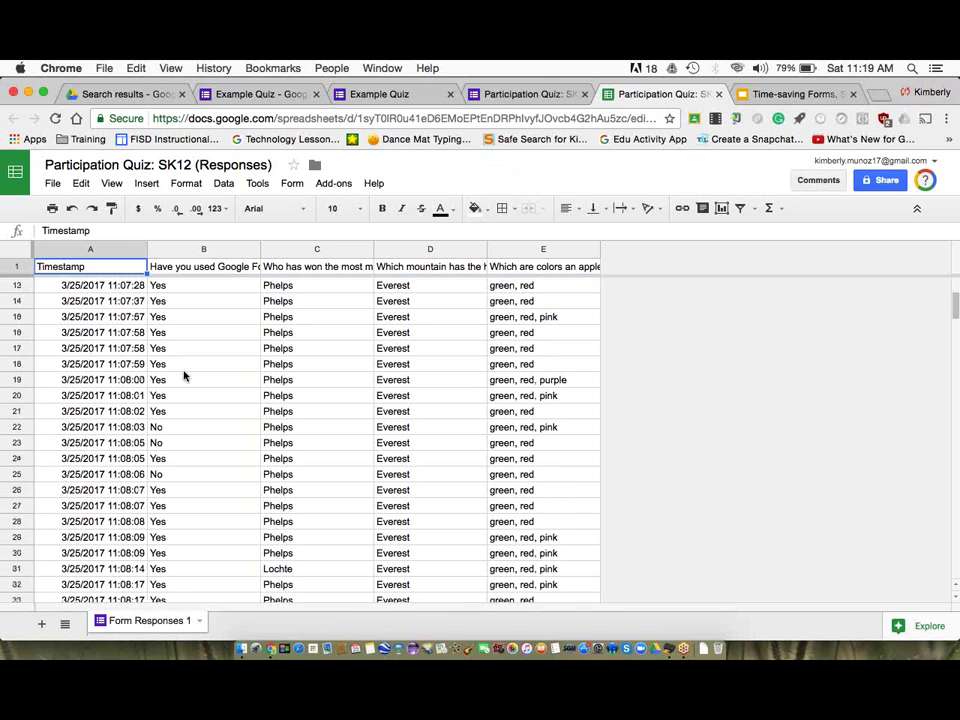
scroll(183, 375, up, 4)
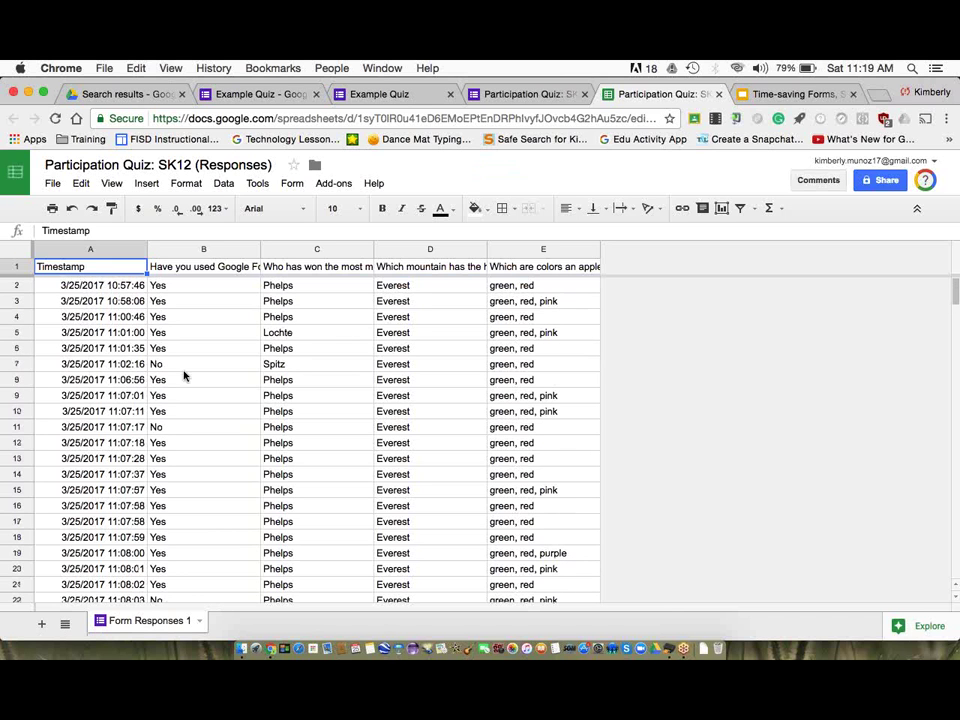
- Show the form's summary of responses from the spreadsheet and review its charts down to the daily response graph
click(224, 184)
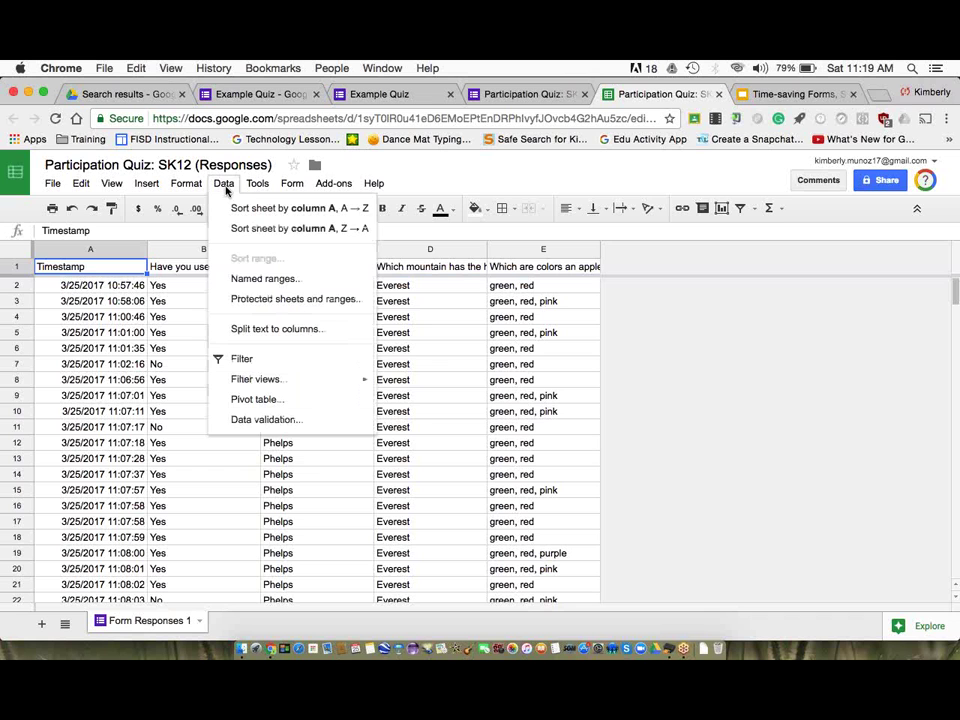
mouse_move(258, 186)
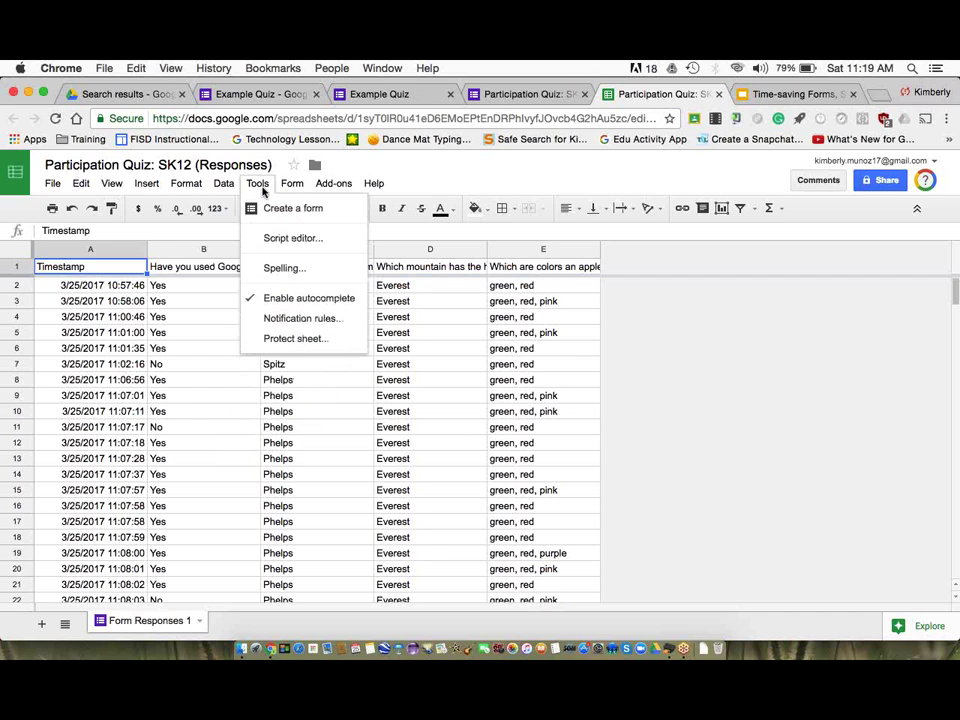
mouse_move(293, 191)
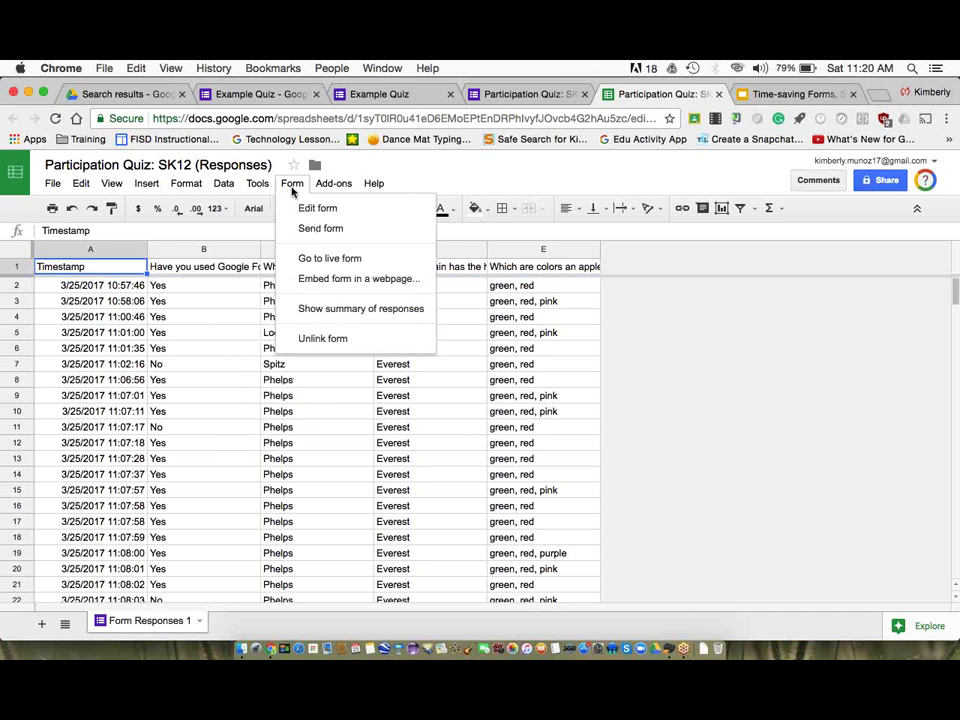
click(329, 310)
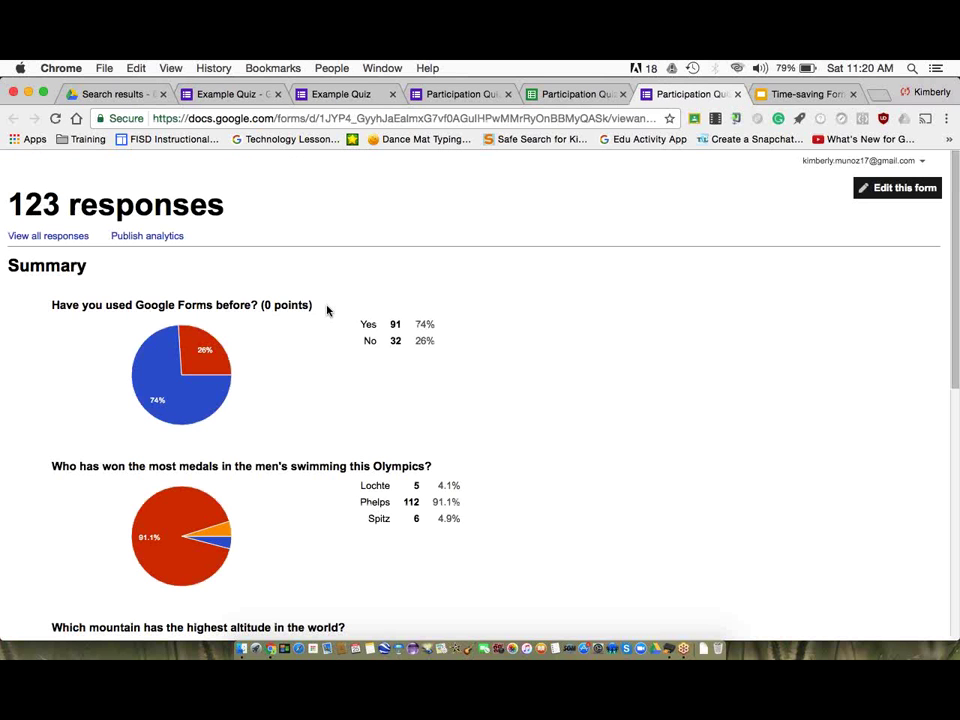
scroll(326, 310, down, 10)
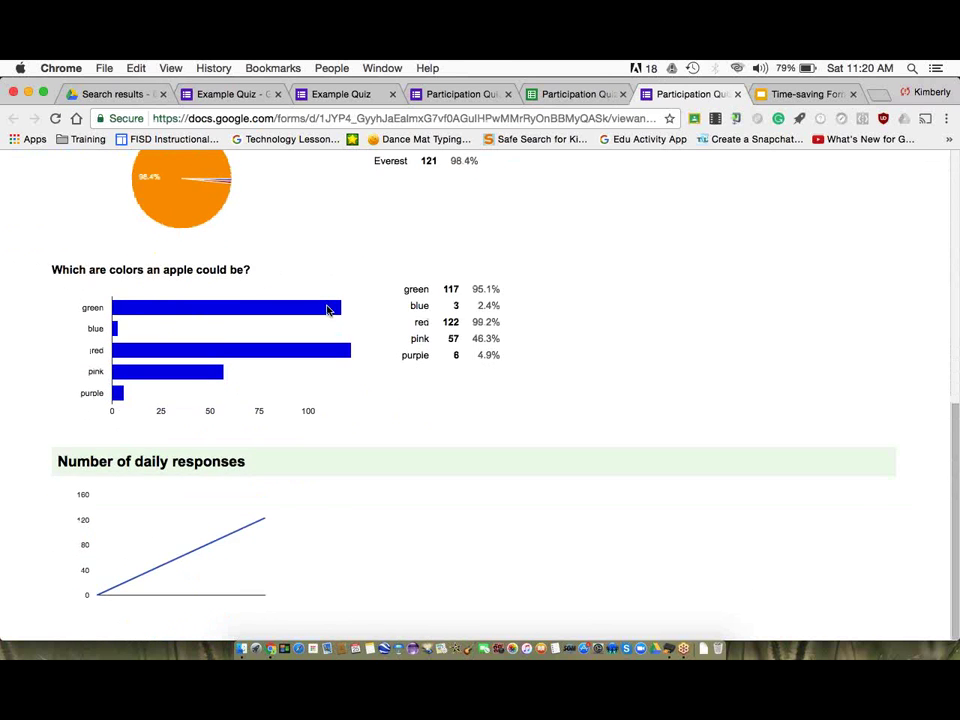
scroll(328, 311, up, 15)
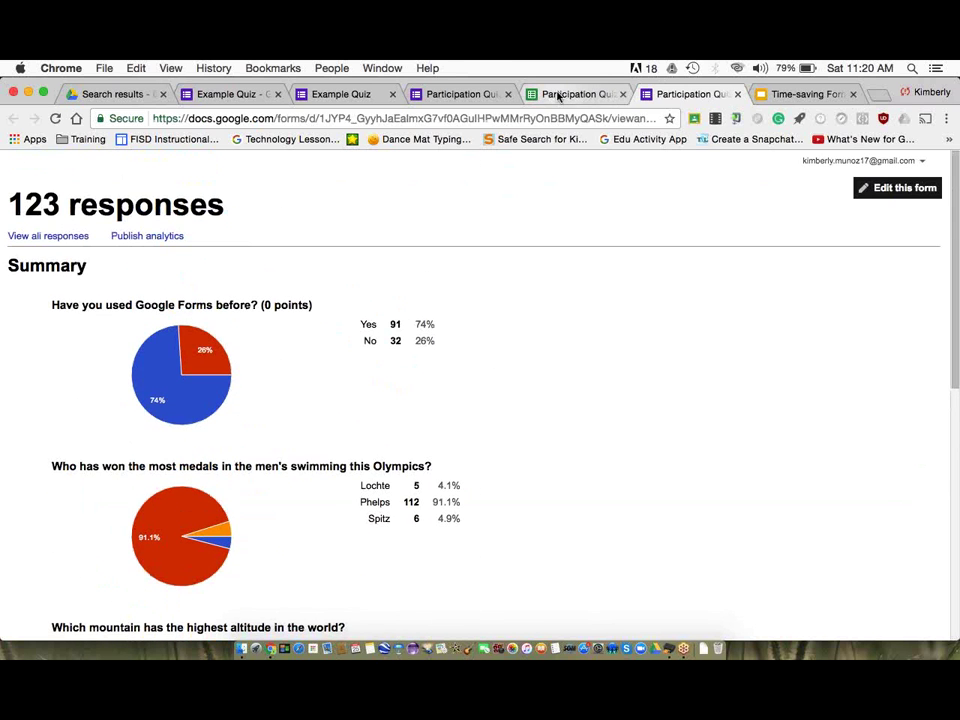
- Return to the Participation Quiz: SK12 form and view the second individual response again
click(557, 95)
click(466, 95)
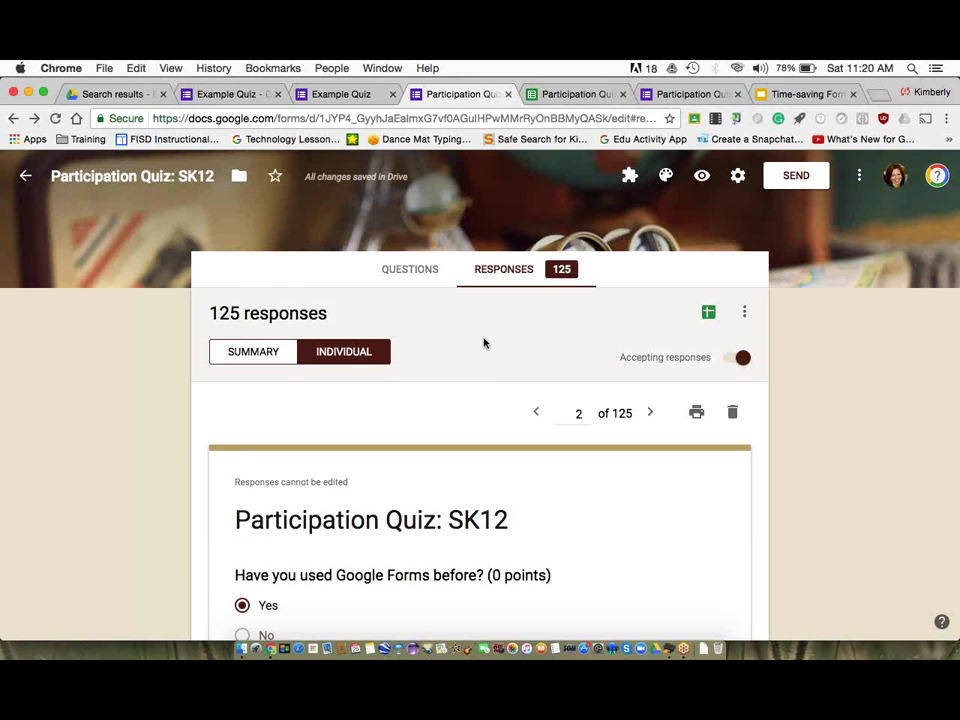
scroll(483, 343, down, 4)
scroll(483, 343, up, 4)
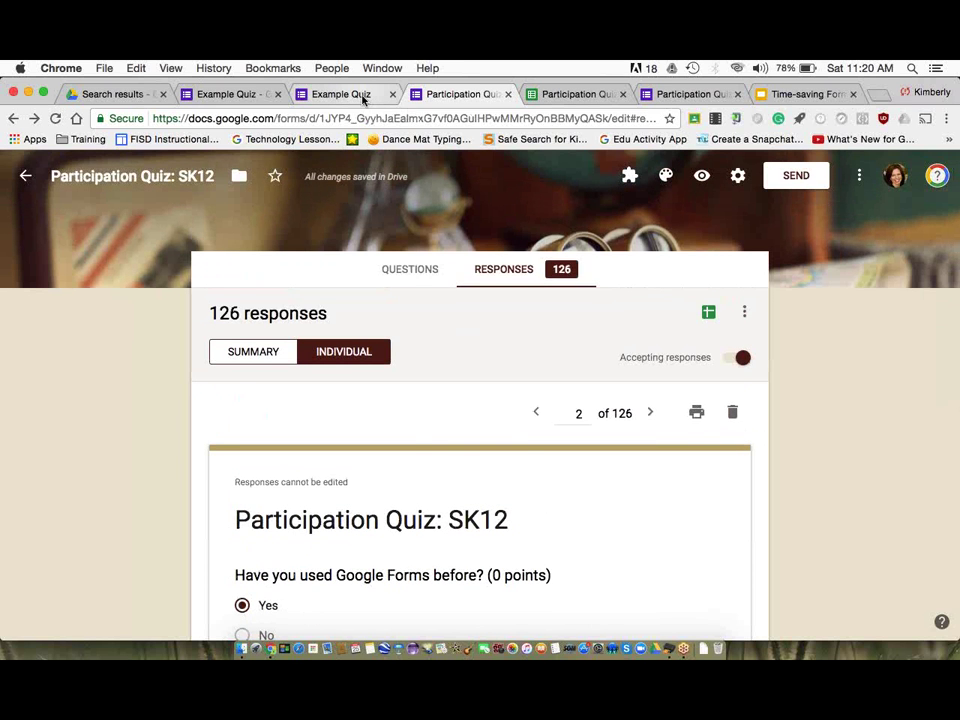
- Close the Example Quiz preview and return to the responses view of the Example Quiz form
click(363, 97)
scroll(514, 214, up, 5)
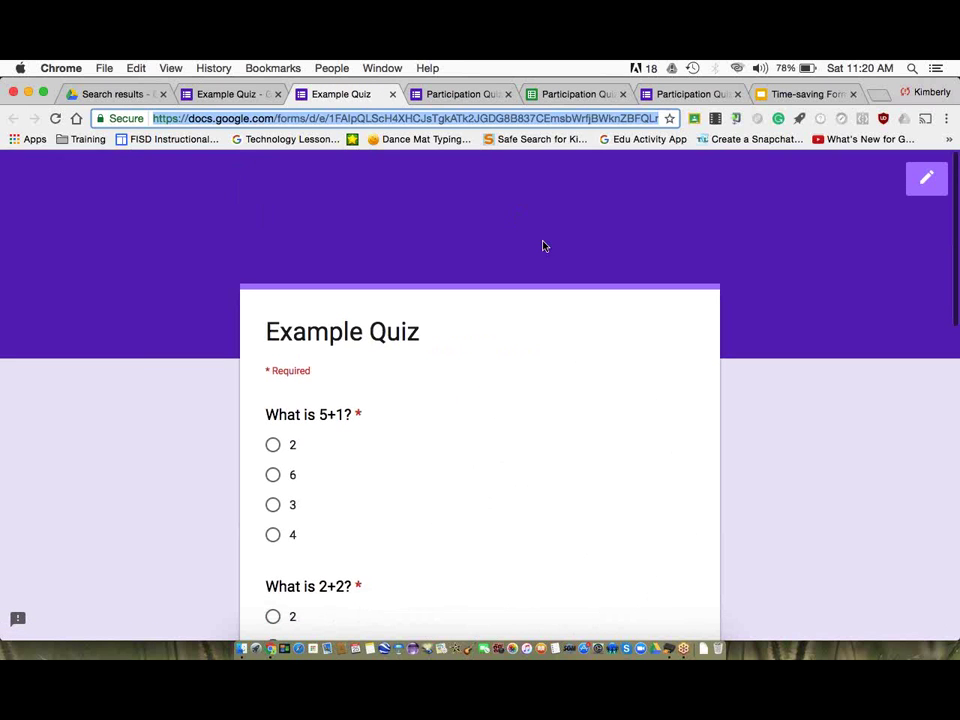
click(393, 95)
click(393, 95)
click(261, 94)
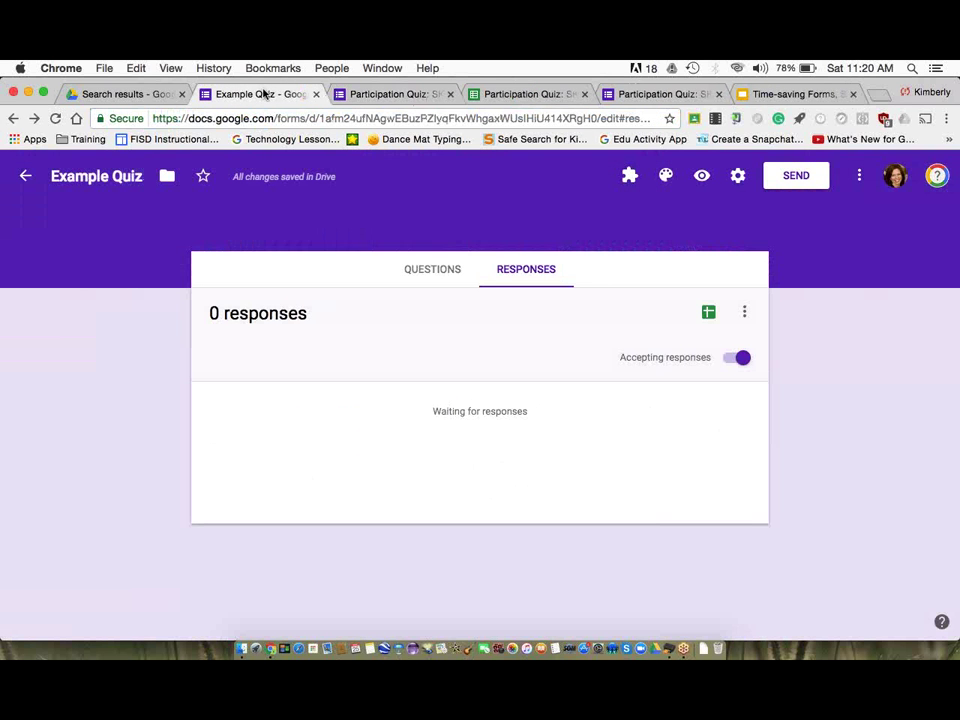
- Add a required short-answer question titled "Name" to the Example Quiz form
click(437, 272)
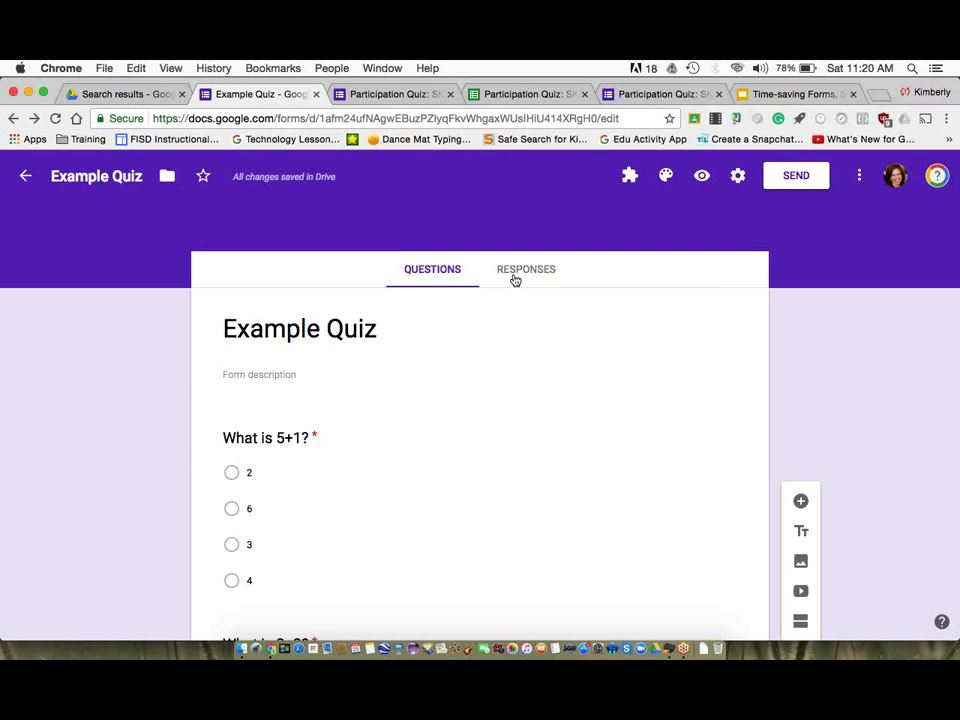
click(800, 501)
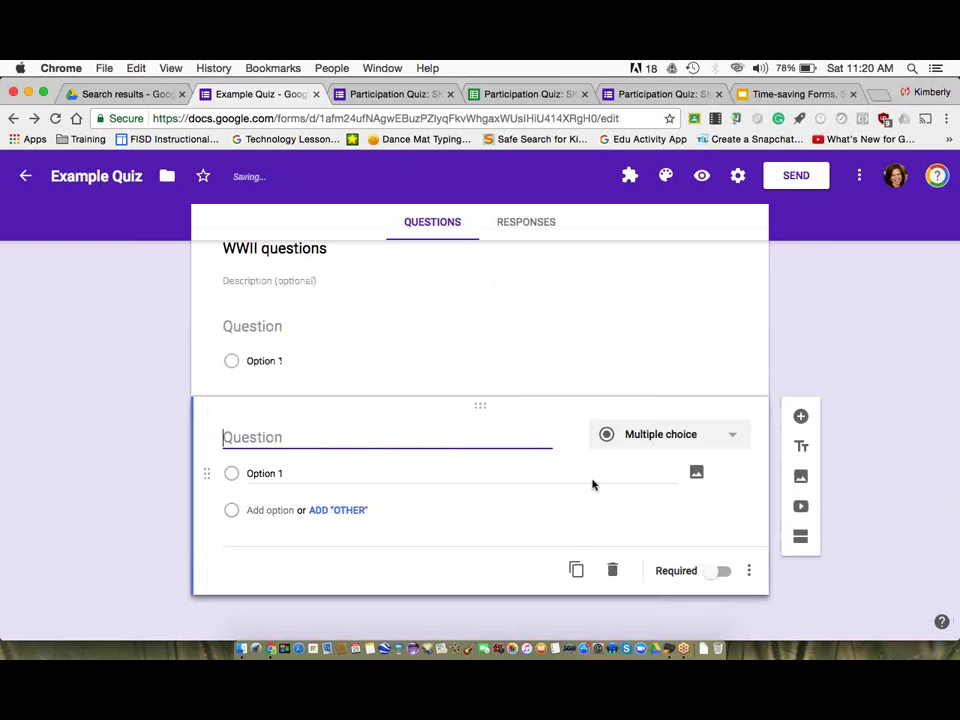
text(Name)
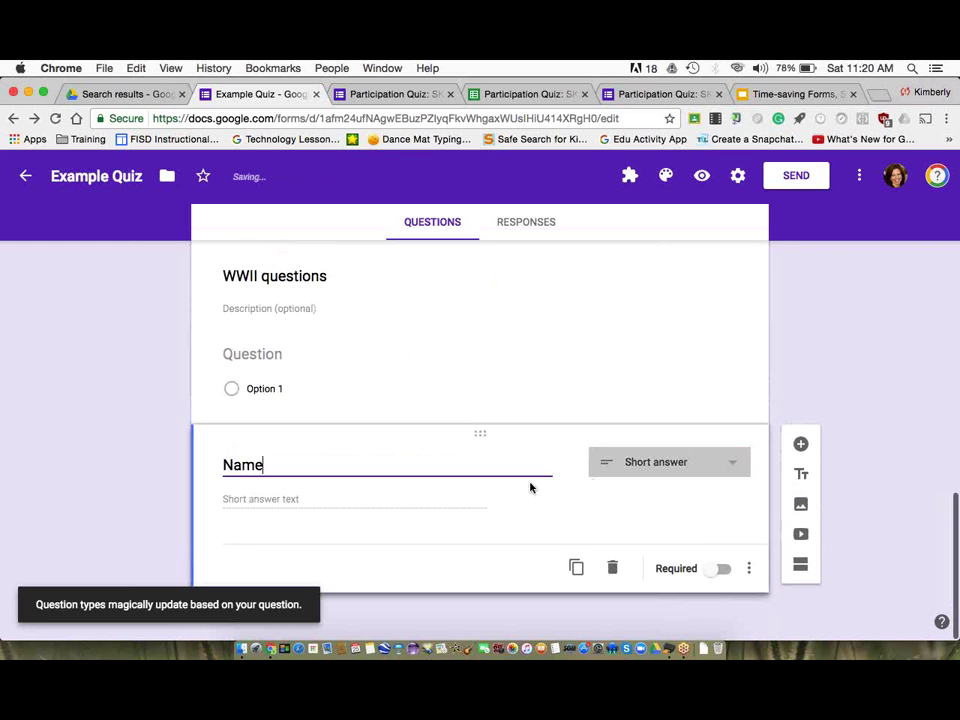
click(664, 465)
click(669, 328)
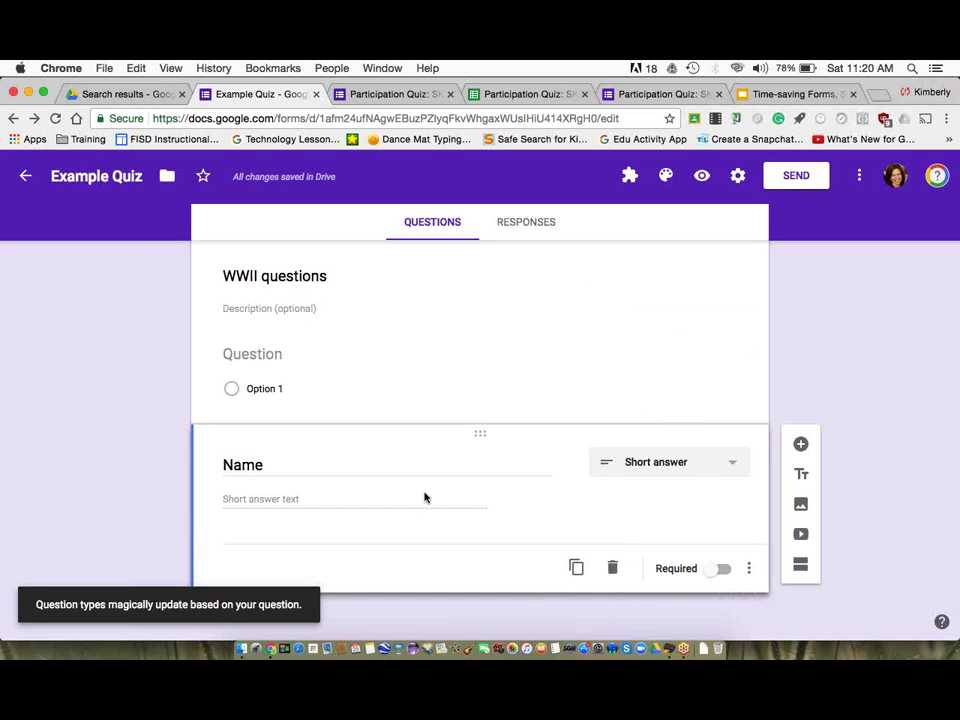
click(715, 572)
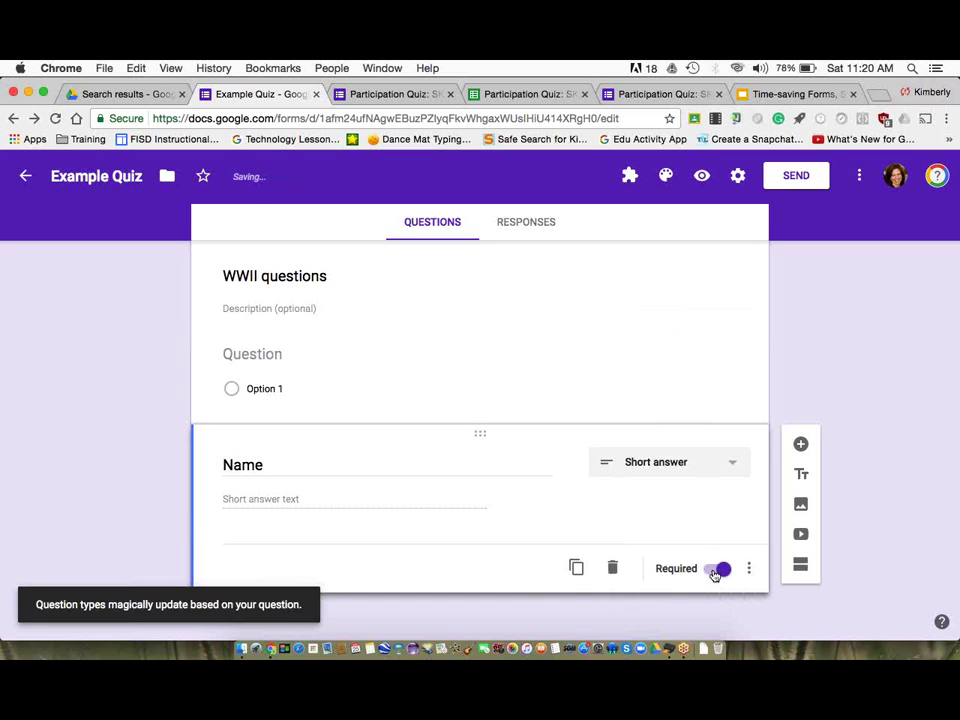
- Move the Name question to the beginning of the quiz, before "What is 5+1?"
drag(486, 435, 399, 330)
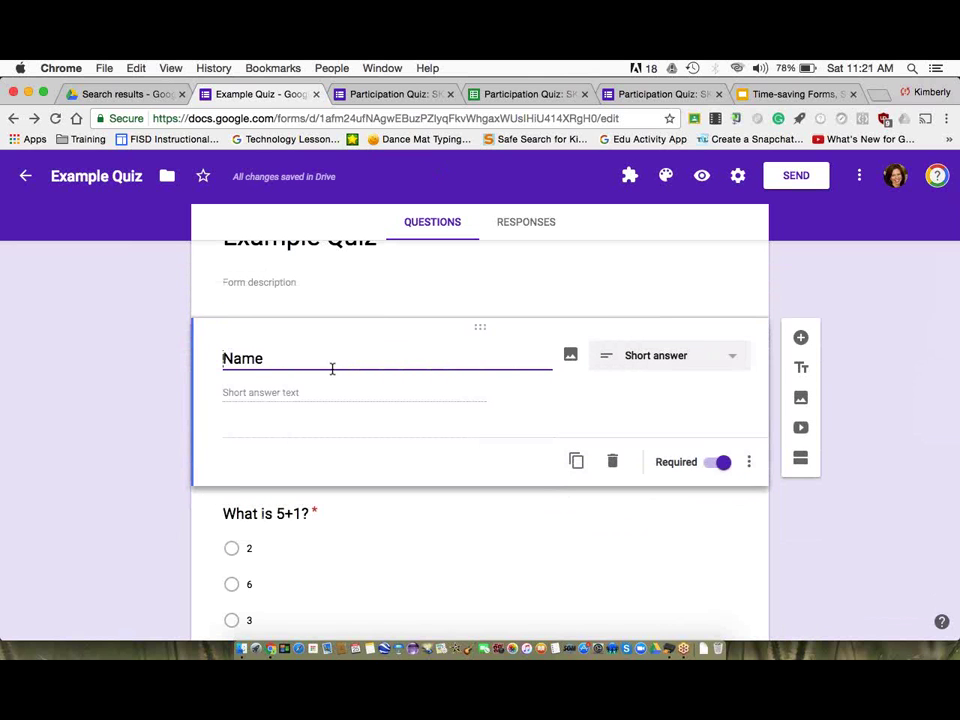
scroll(332, 369, up, 2)
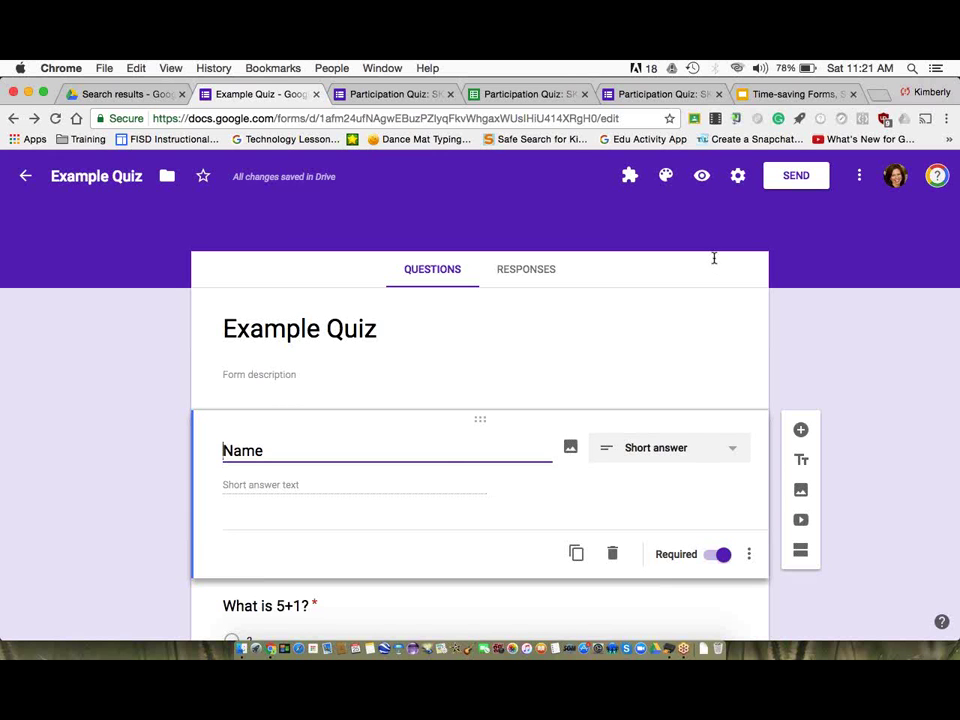
scroll(439, 458, down, 3)
scroll(439, 454, up, 3)
- Review the form's General and Presentation settings, turn on "Make this a quiz" and save the settings
click(738, 176)
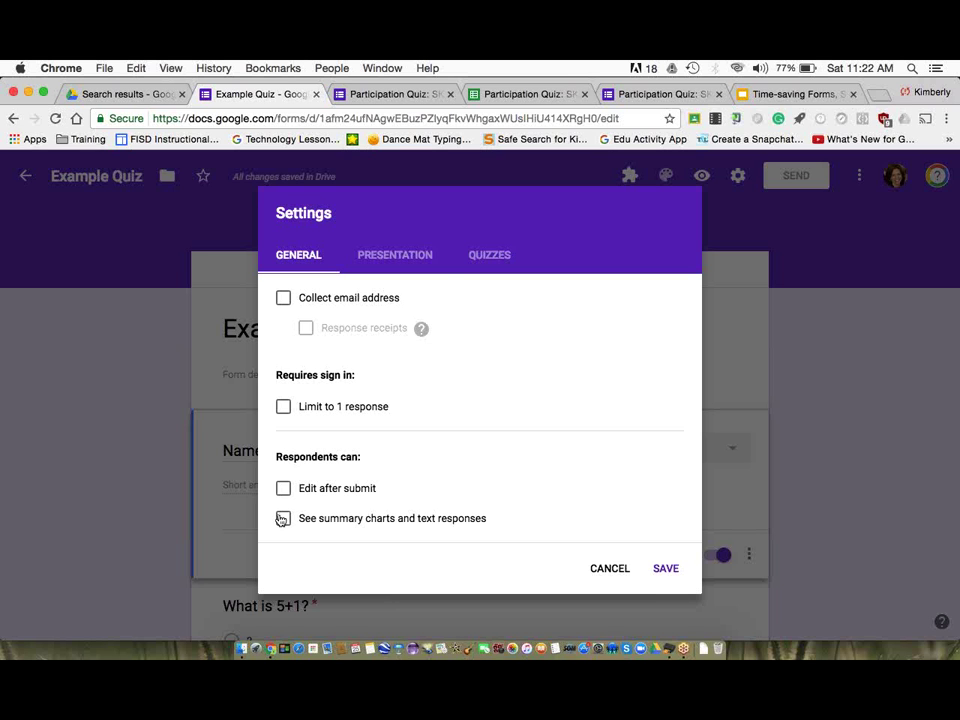
click(409, 253)
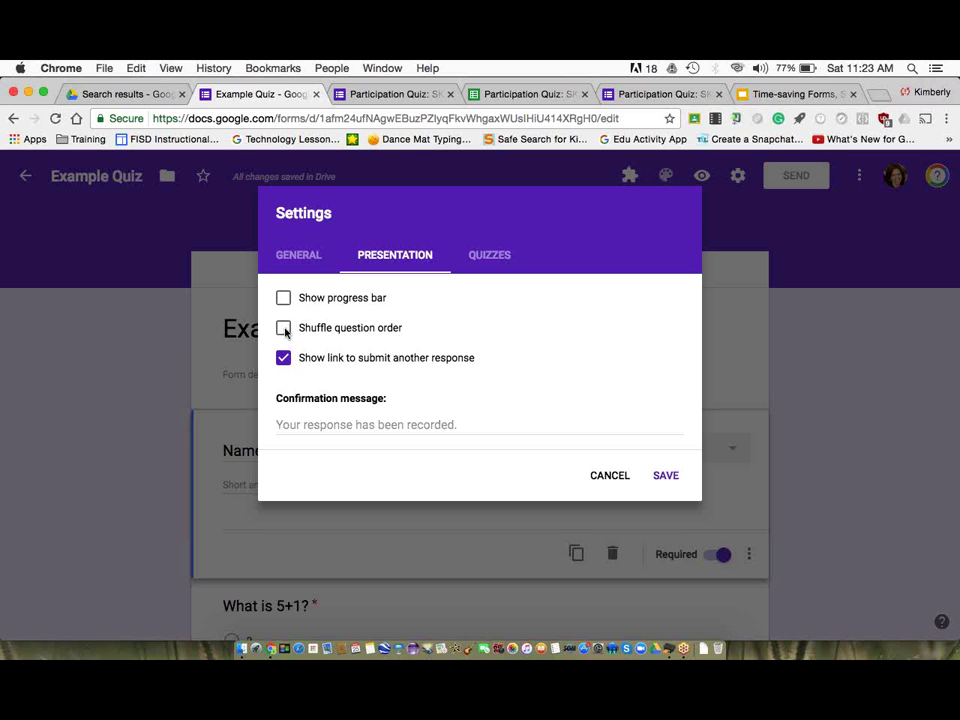
click(497, 257)
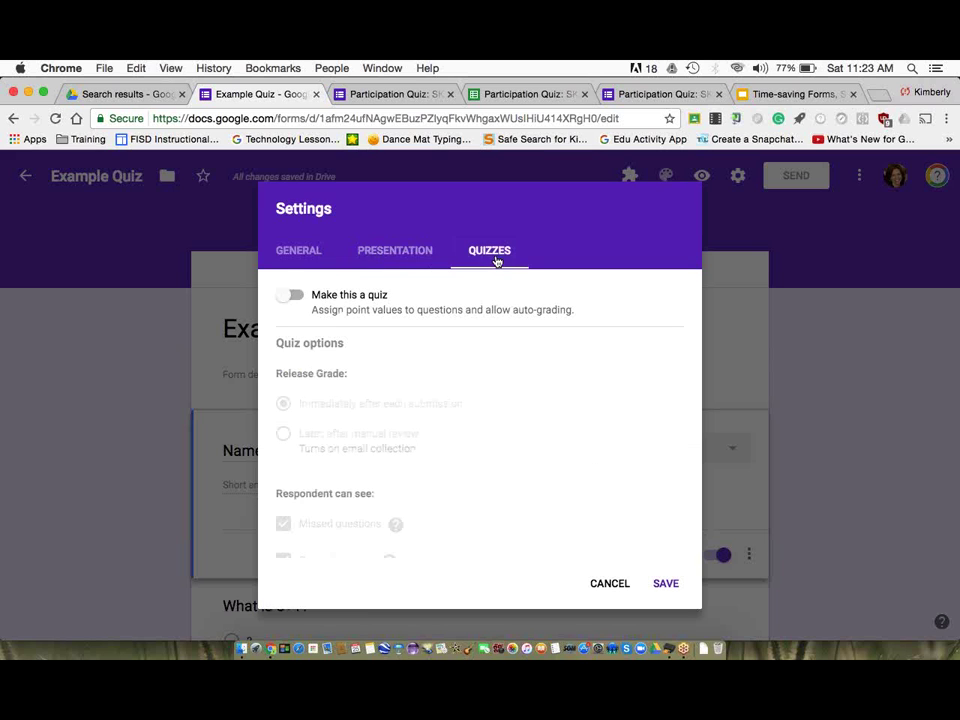
click(290, 296)
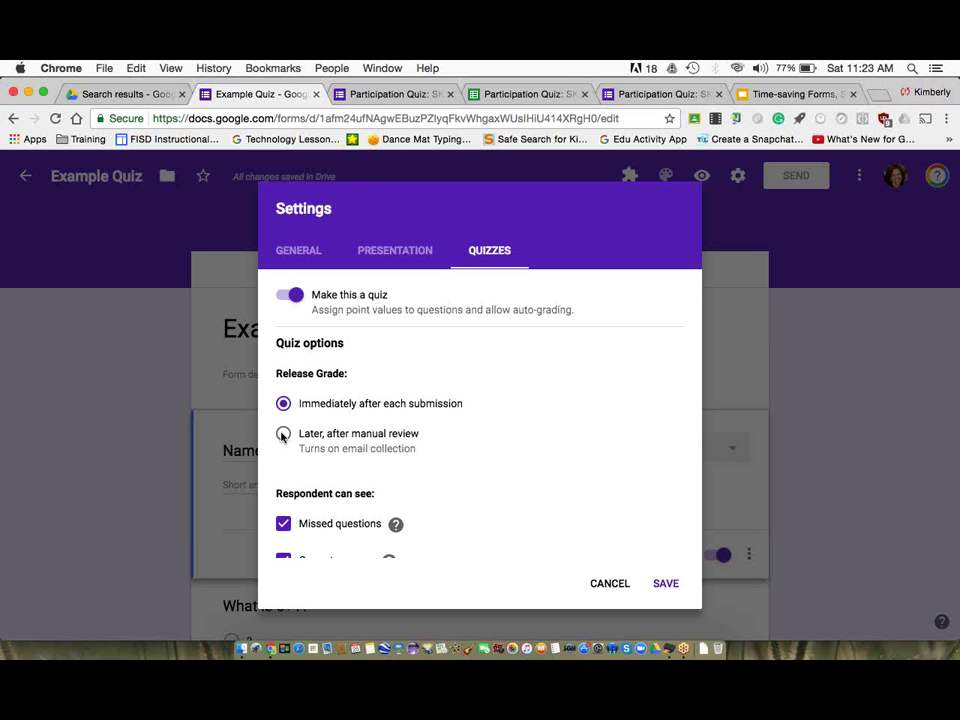
scroll(282, 437, down, 2)
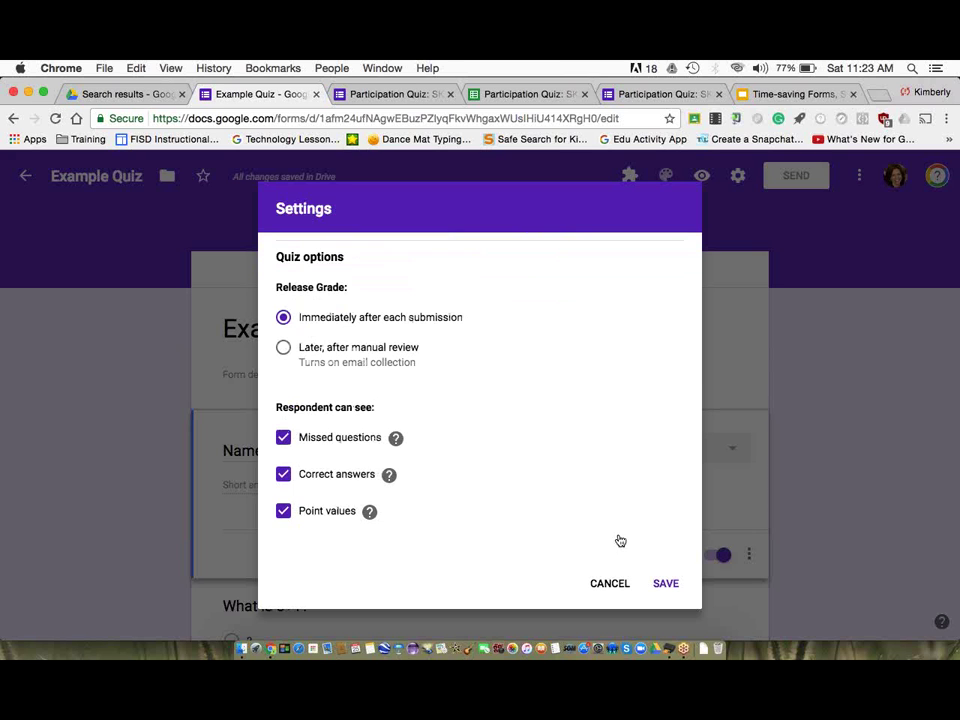
click(665, 583)
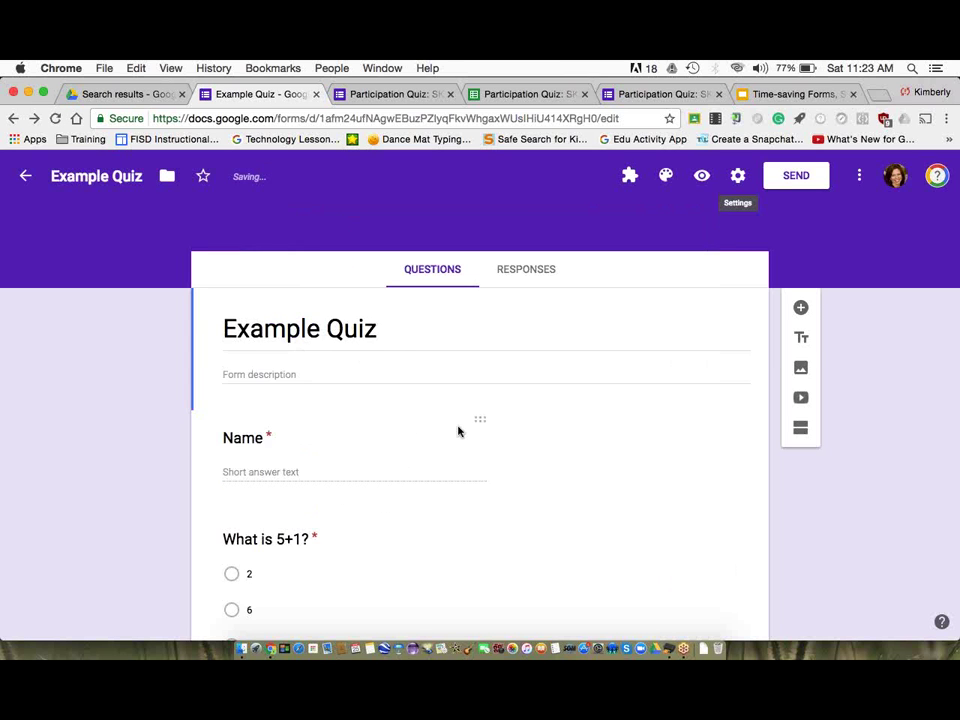
- Mark 6 as the correct answer to "What is 5+1?" and view its answer feedback options without adding any
scroll(452, 428, down, 3)
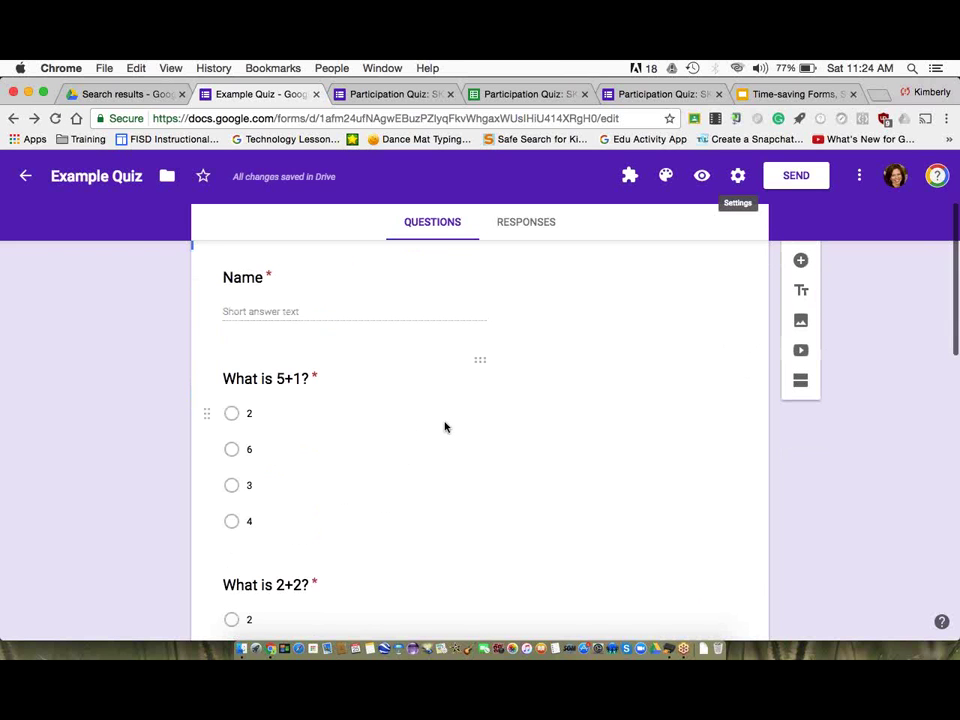
click(446, 425)
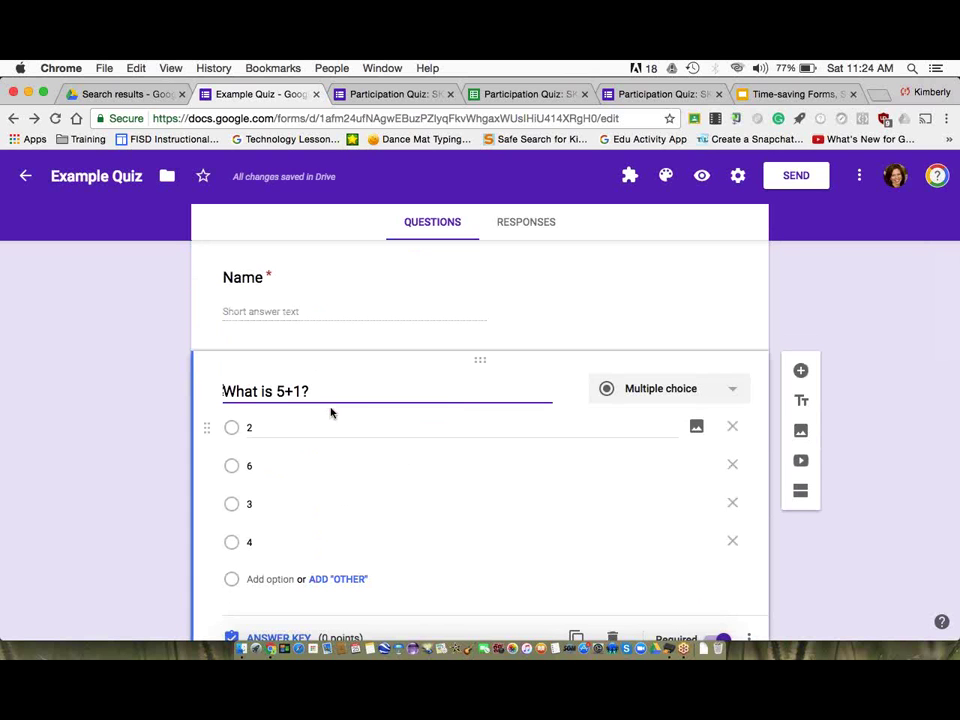
scroll(331, 412, down, 2)
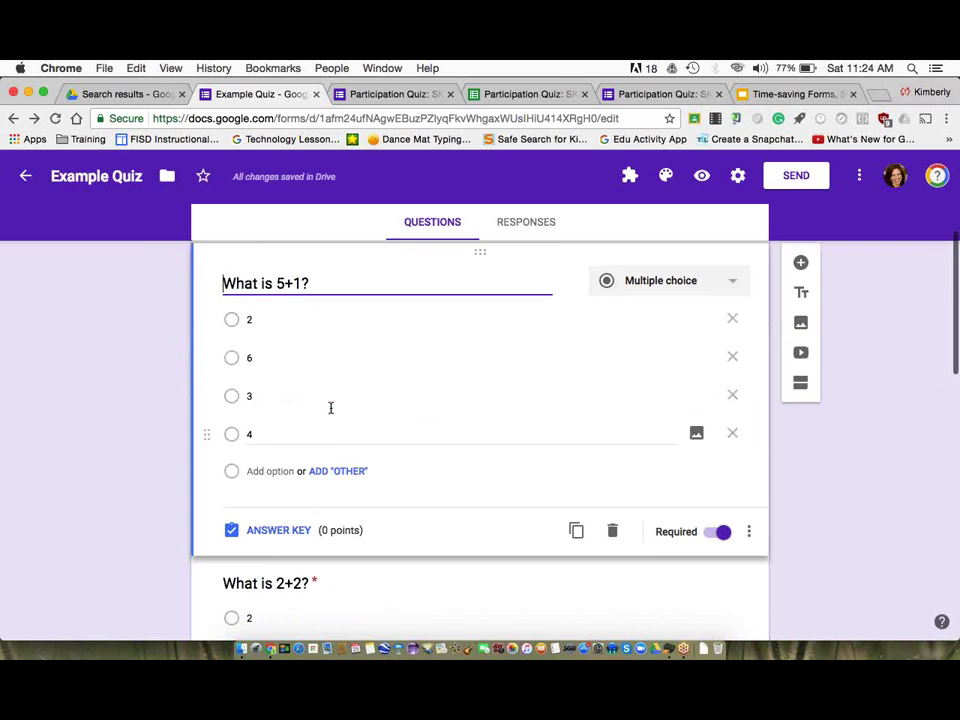
click(270, 531)
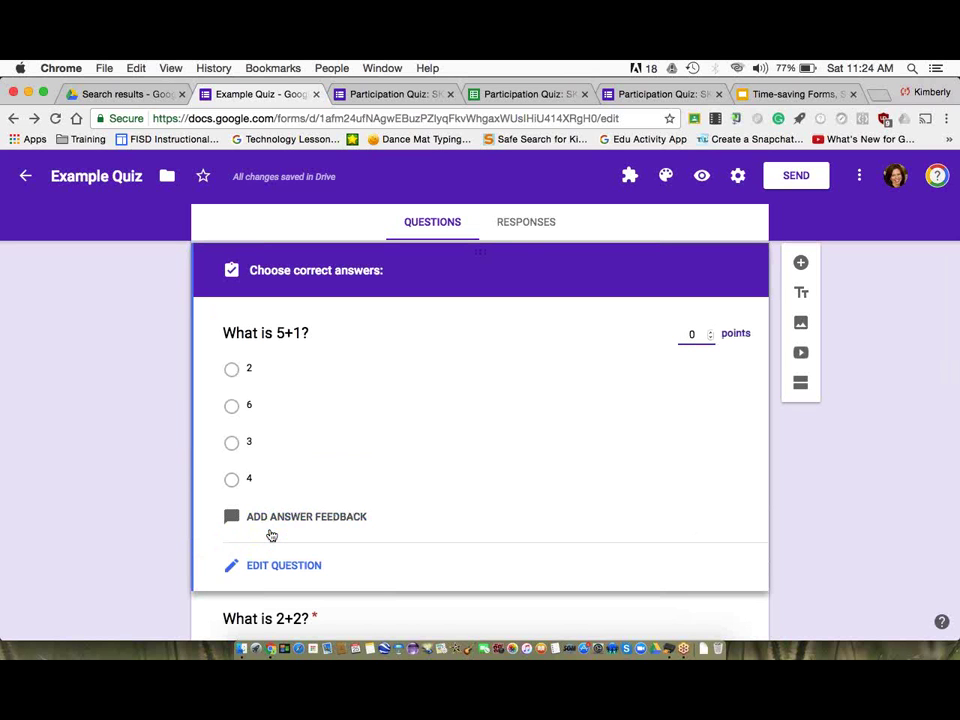
click(231, 406)
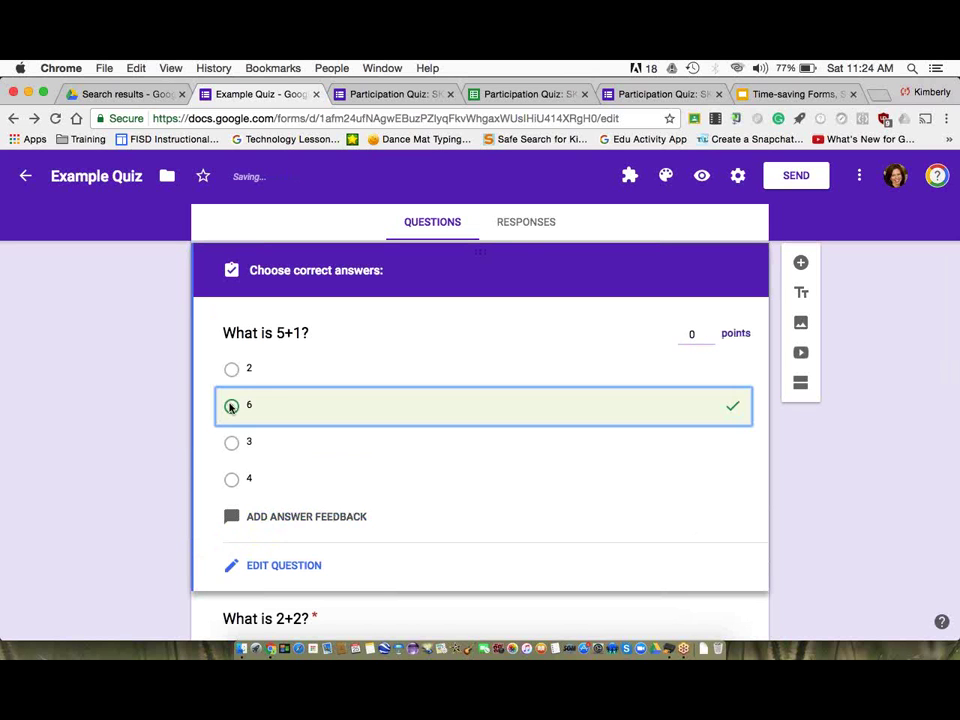
click(315, 518)
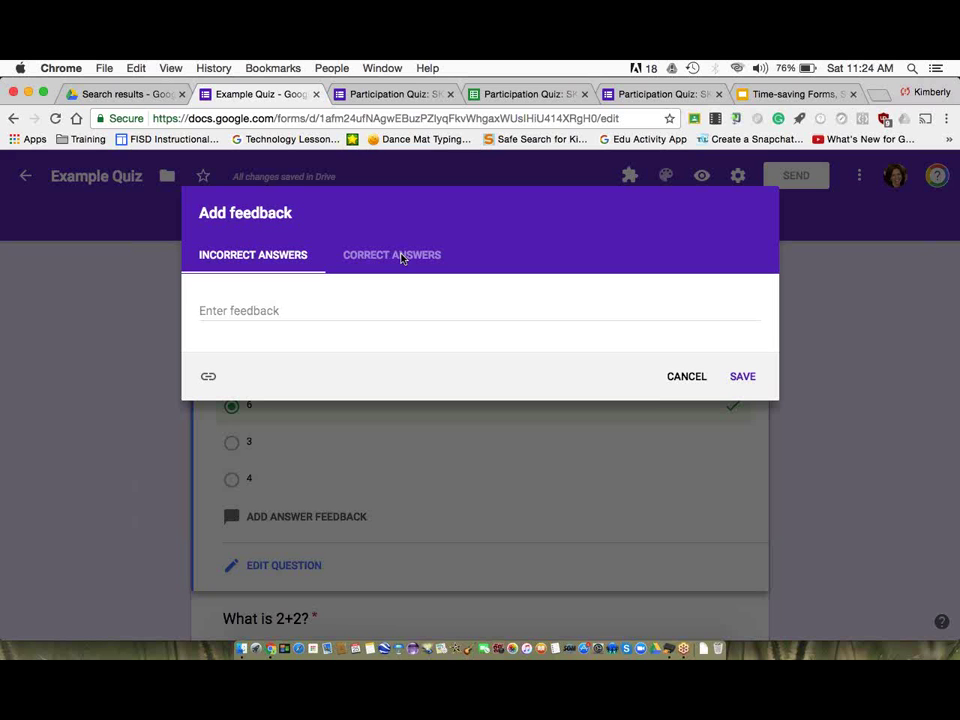
click(608, 376)
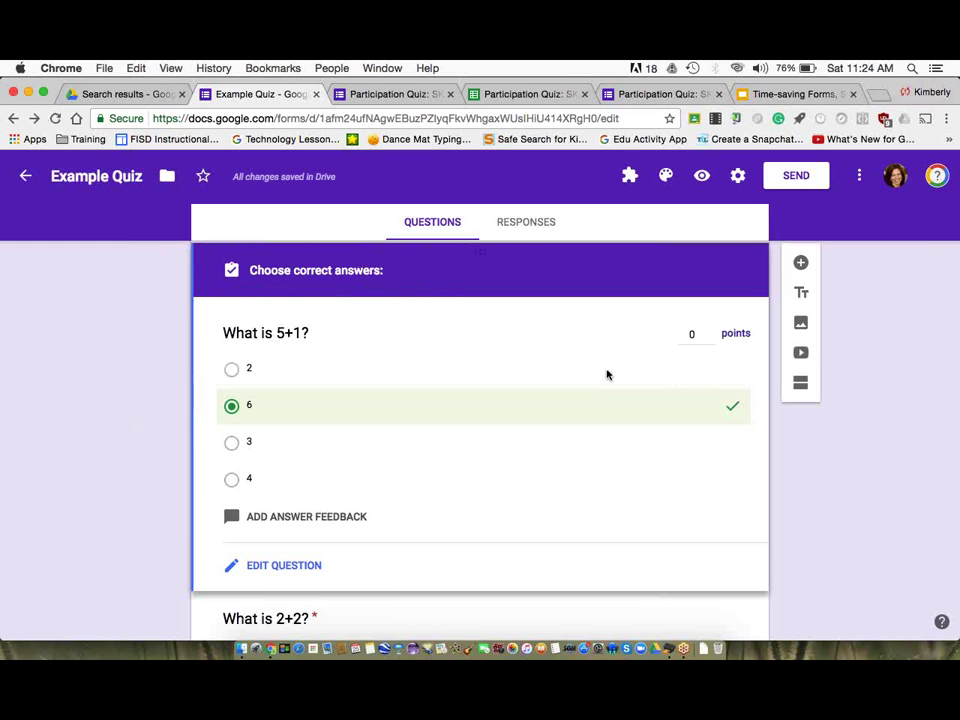
- Raise the point value of the "What is 5+1?" question
click(711, 332)
click(711, 332)
click(711, 332)
click(711, 332)
click(711, 332)
click(711, 332)
click(711, 332)
click(711, 332)
click(711, 332)
click(711, 332)
- Mark 4 as the correct answer to "What is 2+2?" and set the question's value to 10 points
scroll(638, 400, down, 5)
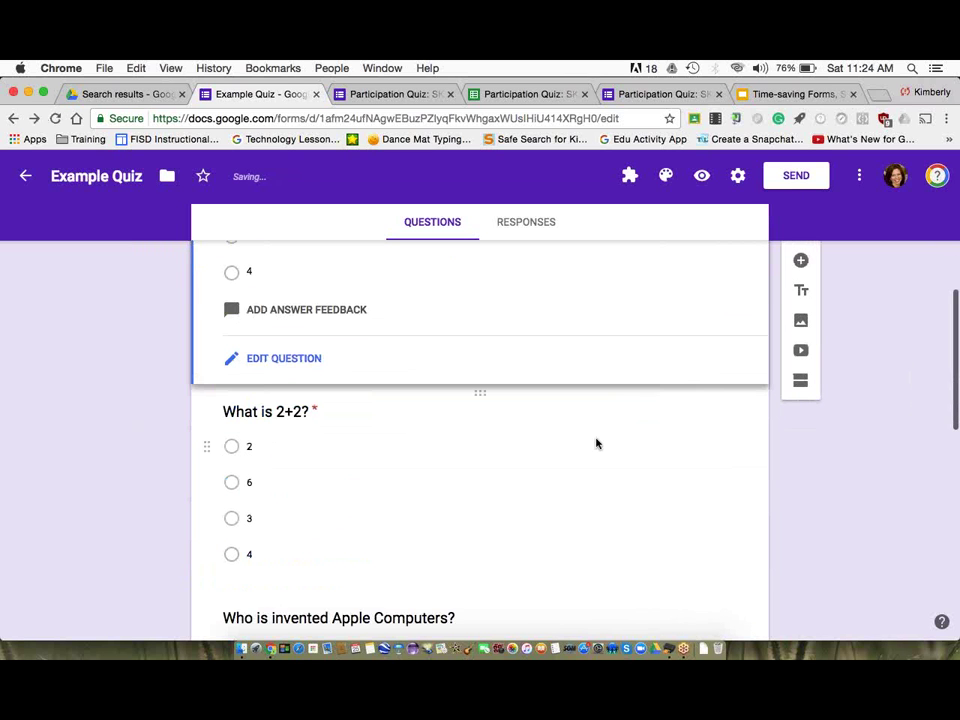
click(485, 468)
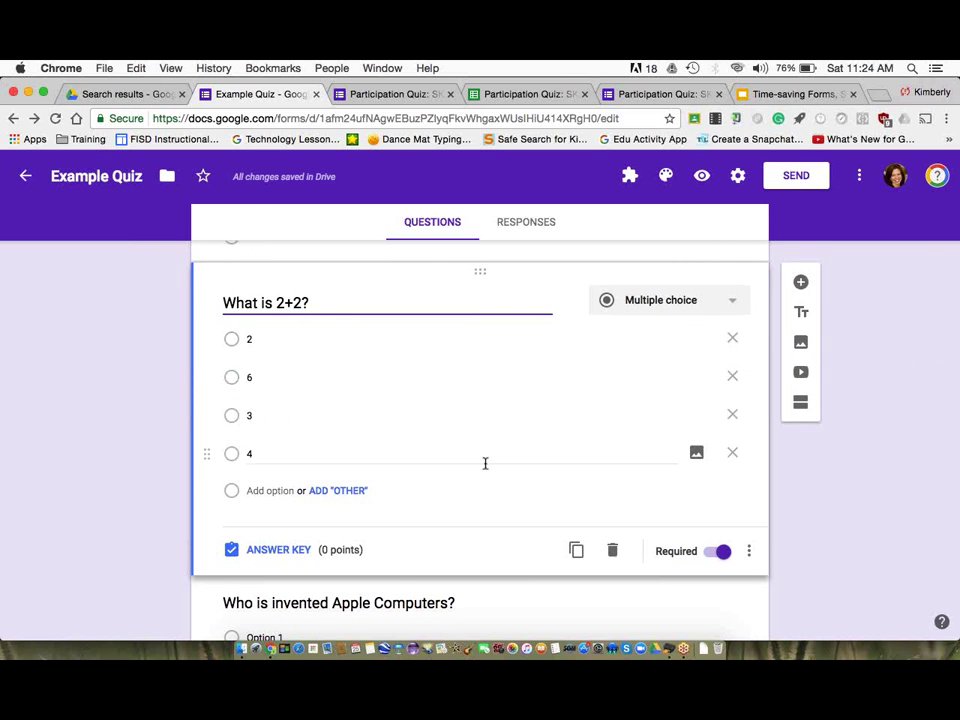
click(283, 541)
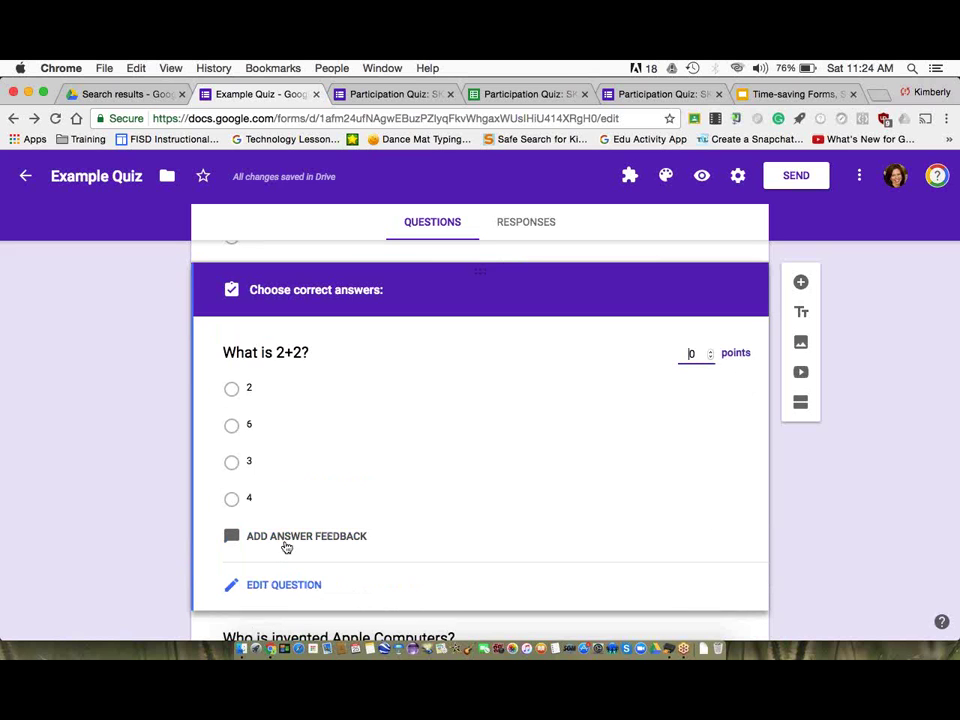
click(232, 499)
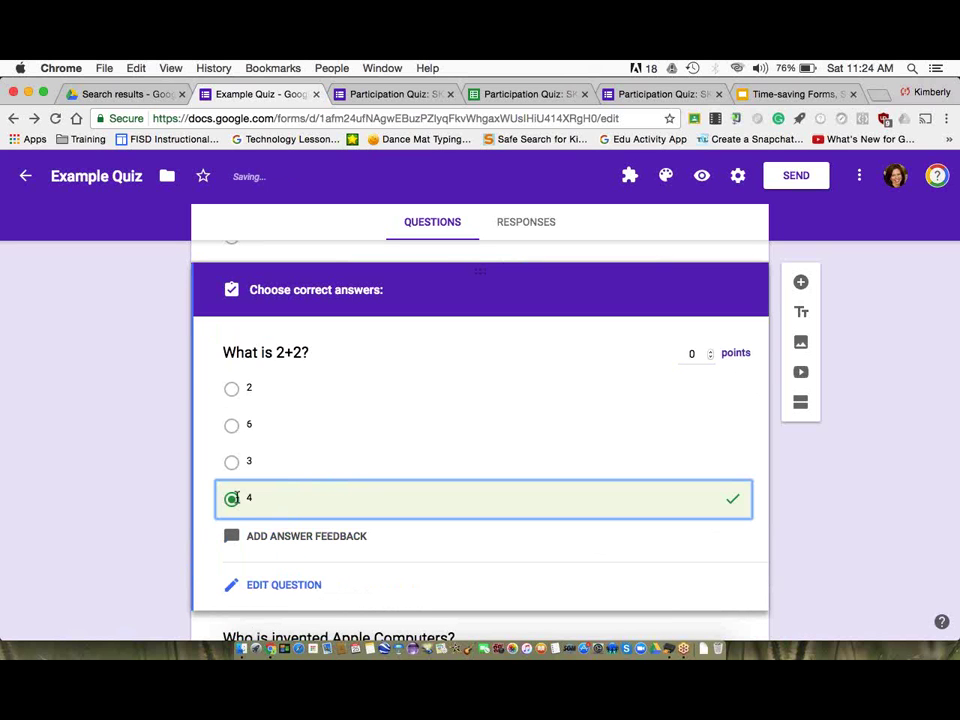
text(3)
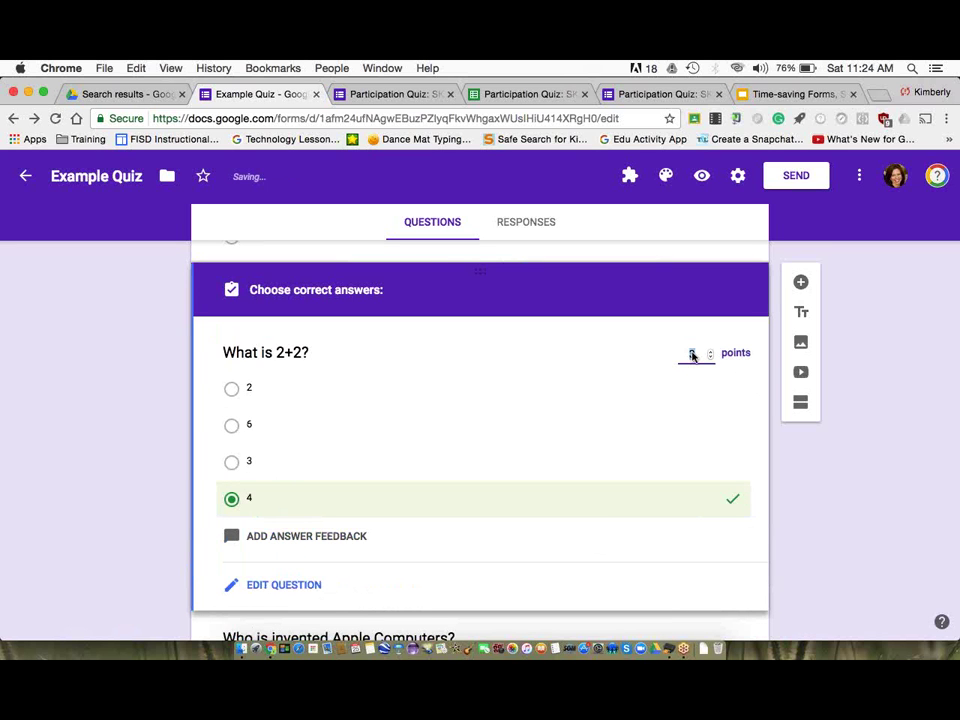
text(10)
- Look over the quiz questions and their answer keys, and view the form's responses and the option to send them to a spreadsheet
scroll(671, 369, down, 3)
click(557, 497)
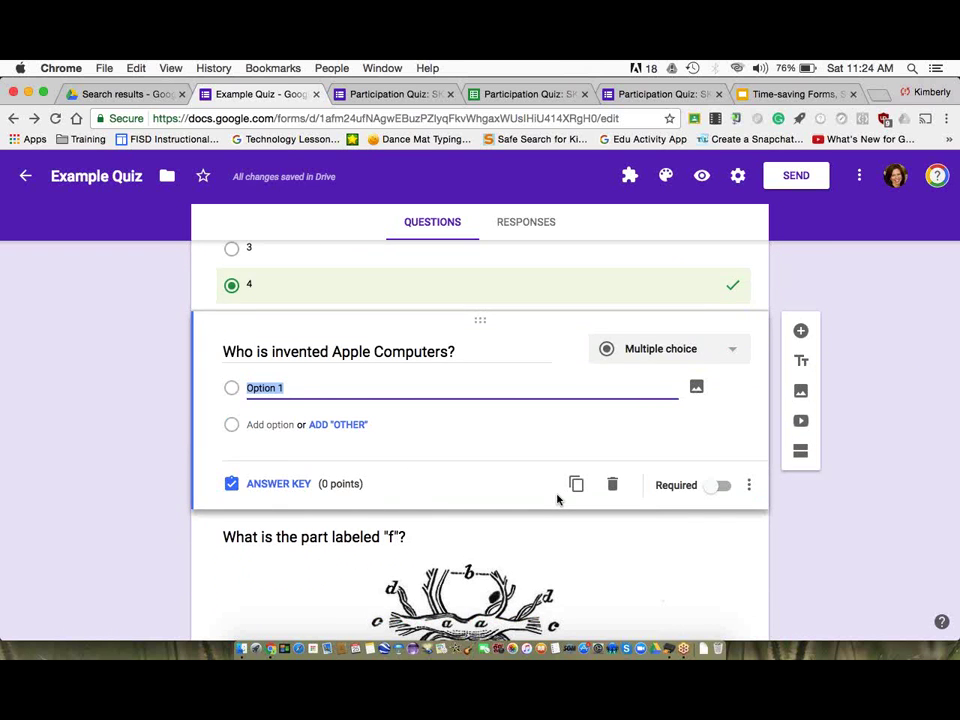
scroll(557, 500, up, 2)
scroll(557, 500, up, 2)
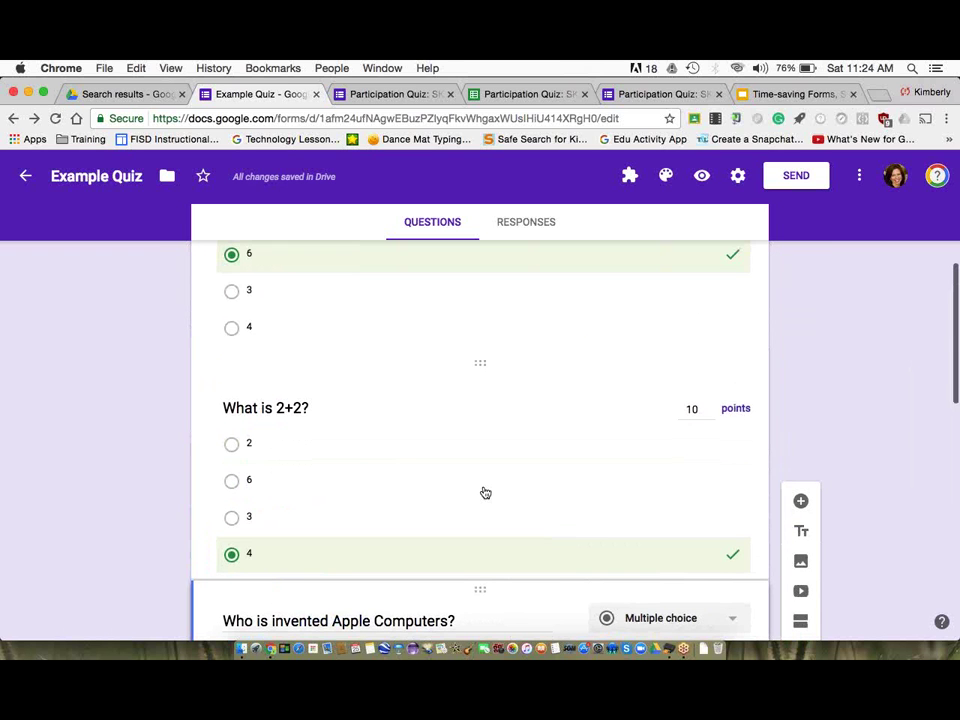
scroll(484, 493, up, 4)
scroll(484, 493, down, 5)
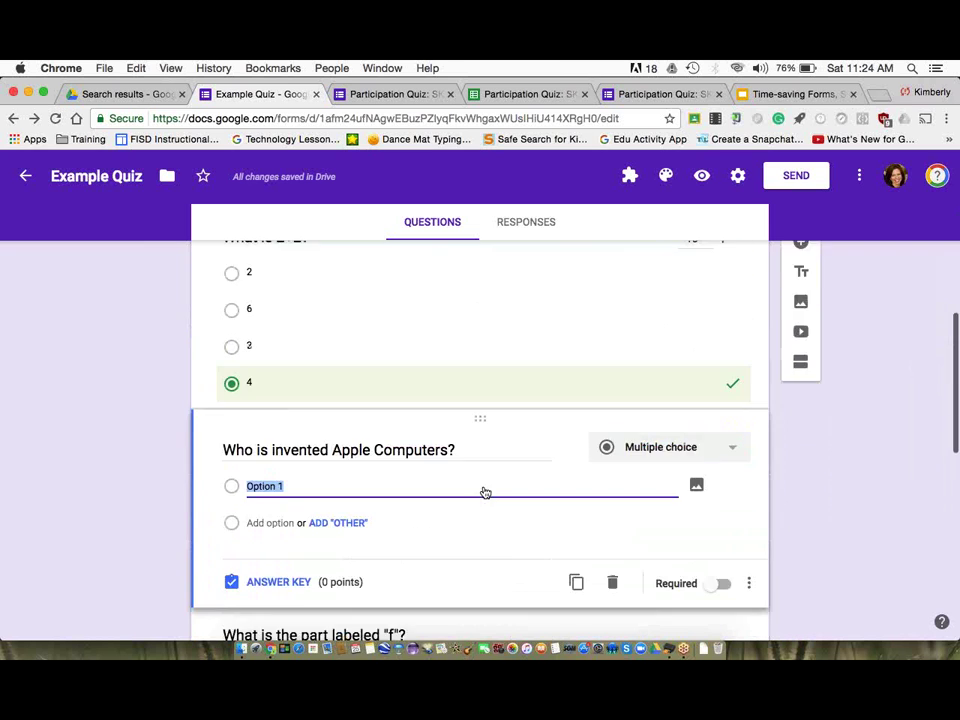
scroll(484, 490, down, 4)
scroll(484, 491, up, 10)
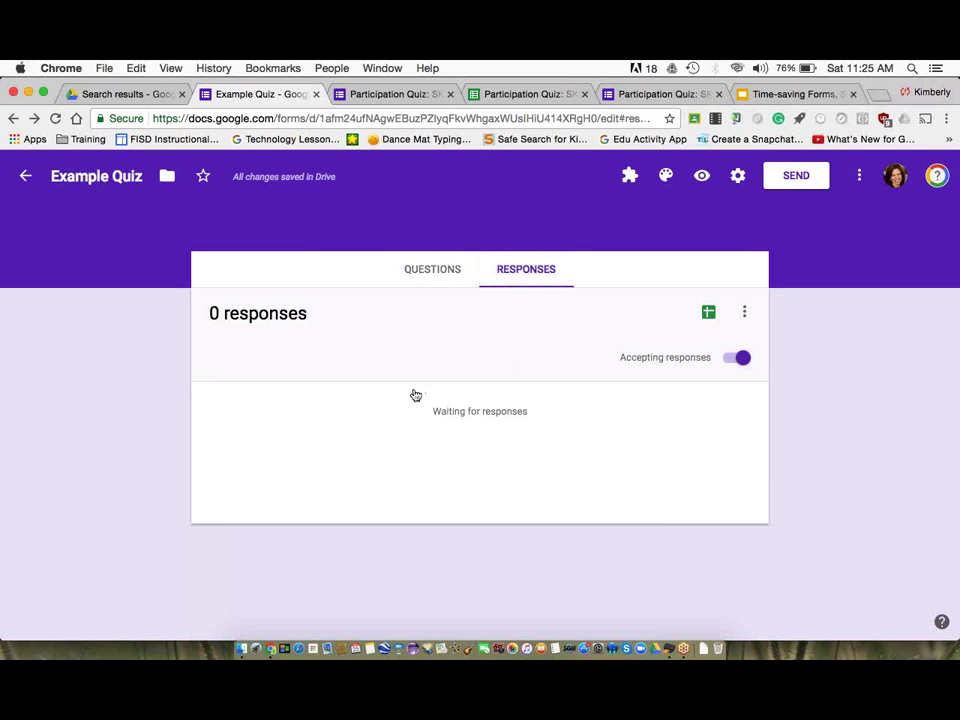
click(709, 313)
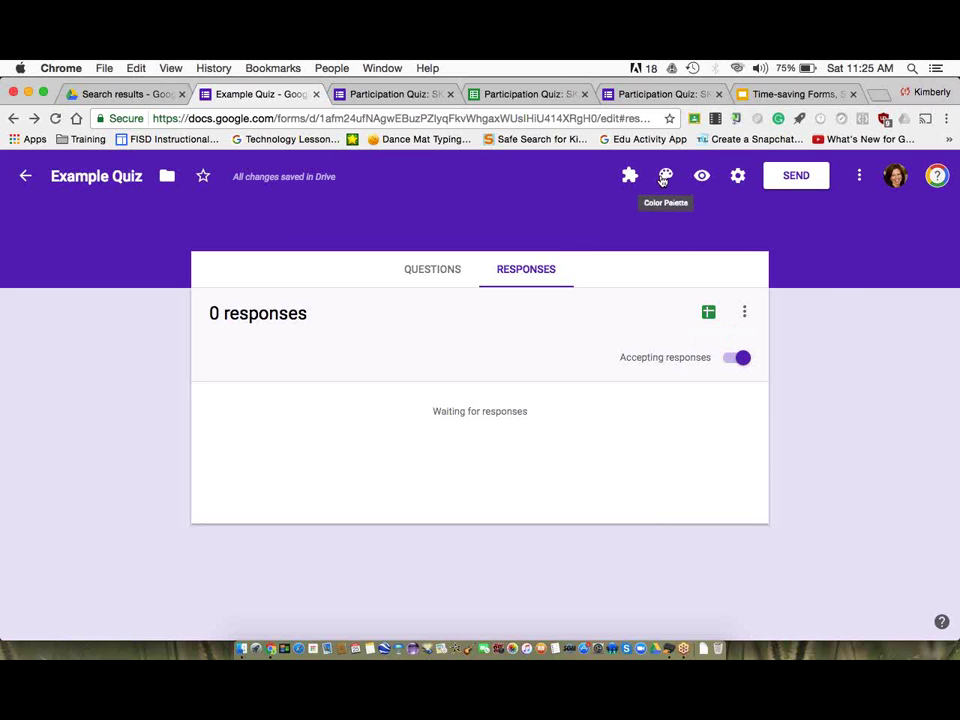
- Change the form's theme color to blue
click(663, 178)
click(770, 284)
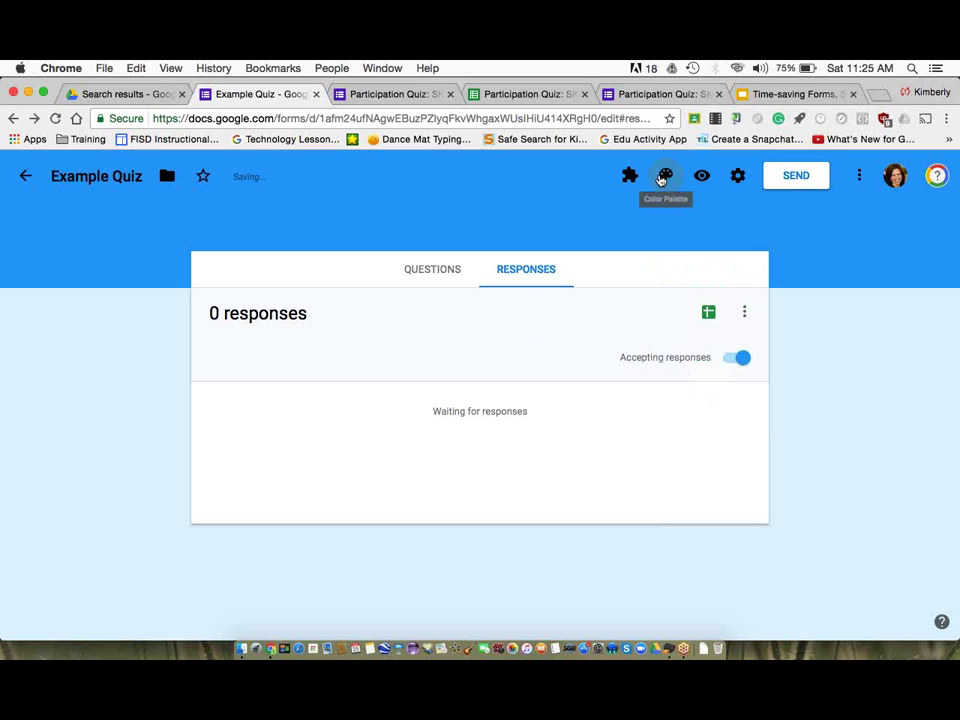
- Browse the form's theme images, including Illustrations, without selecting one, and view the list of installed add-ons
click(663, 177)
click(818, 381)
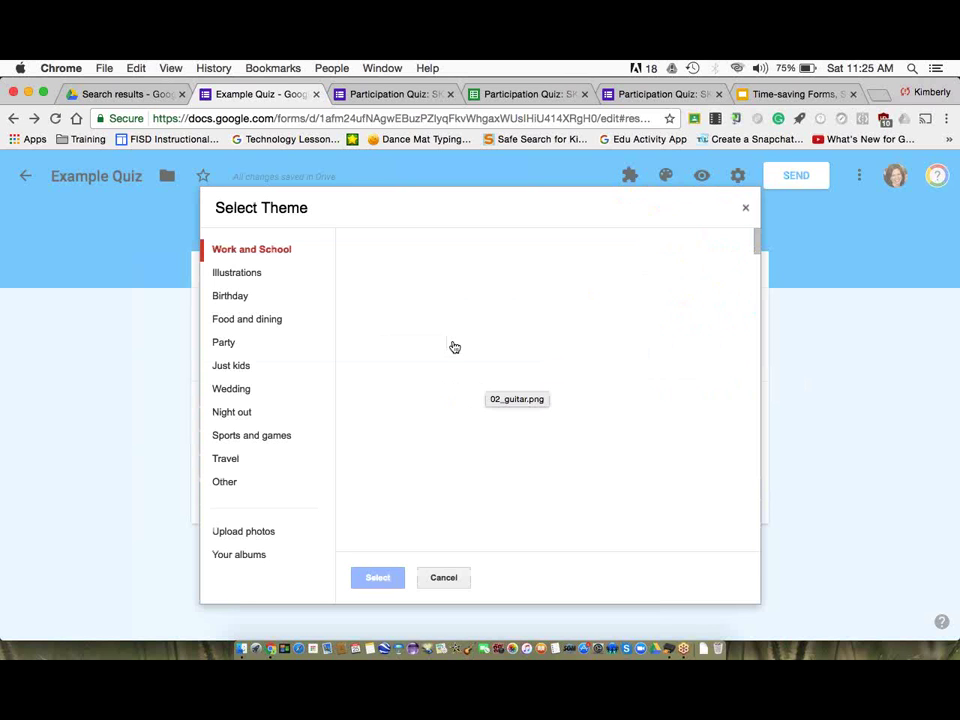
click(243, 276)
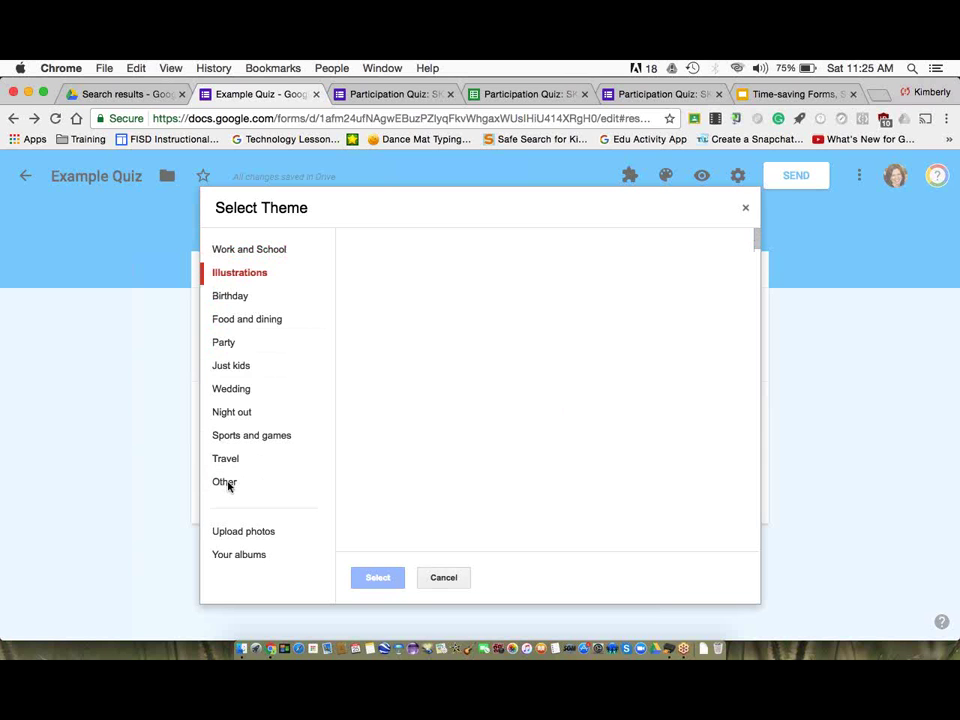
click(446, 579)
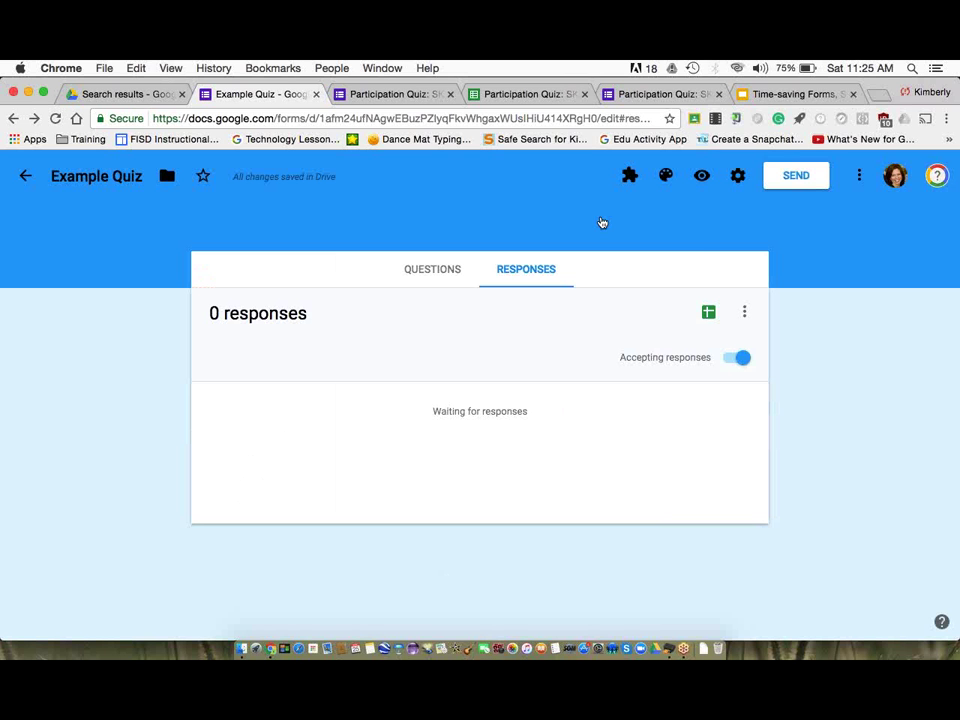
click(629, 176)
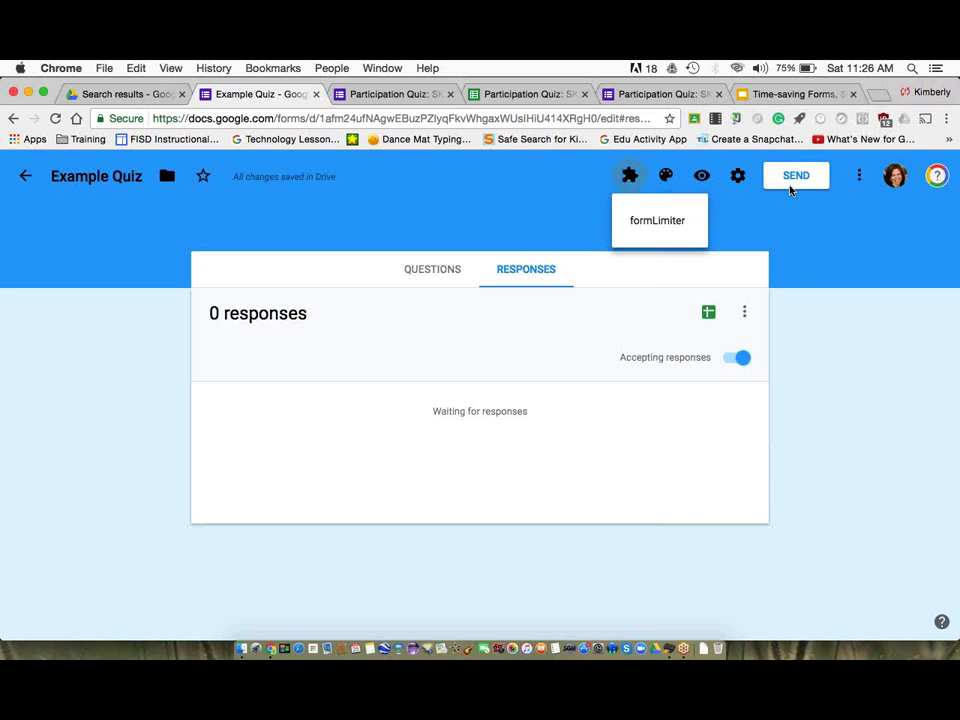
- Browse the gallery of available form add-ons, including g(Math) for Forms, Choice Eliminator 2 and Form Publisher, without installing one, and close it
click(858, 178)
click(858, 178)
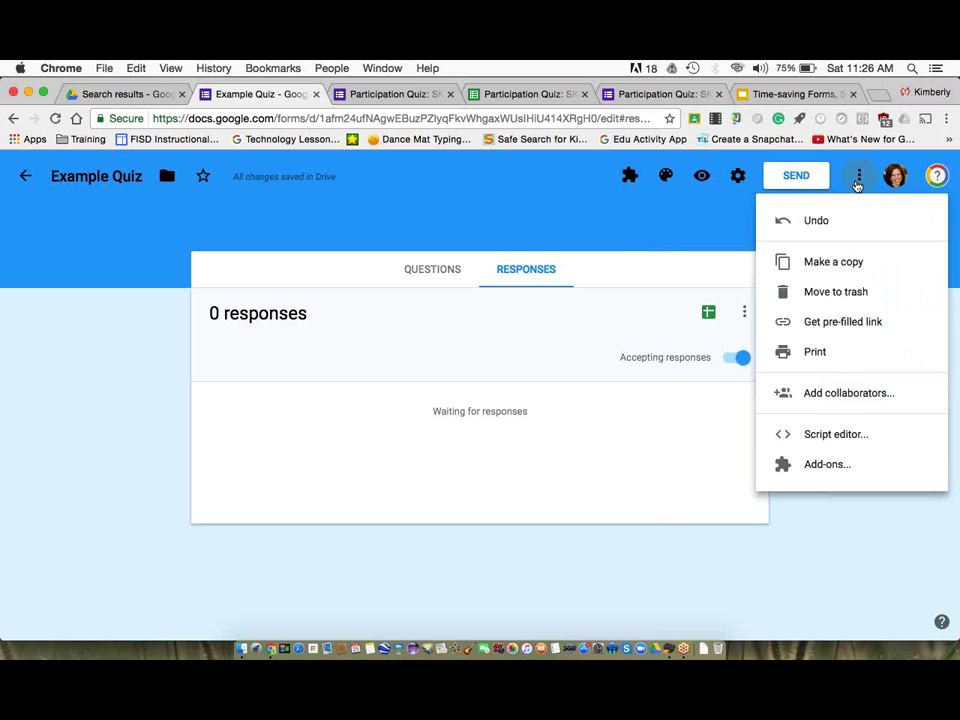
click(823, 466)
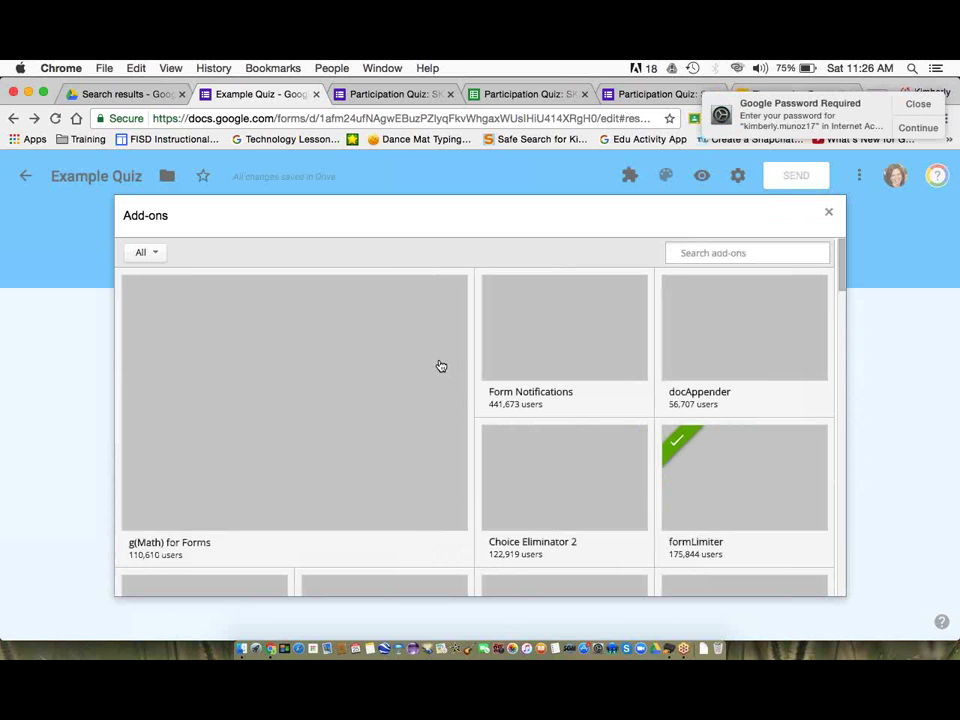
click(918, 105)
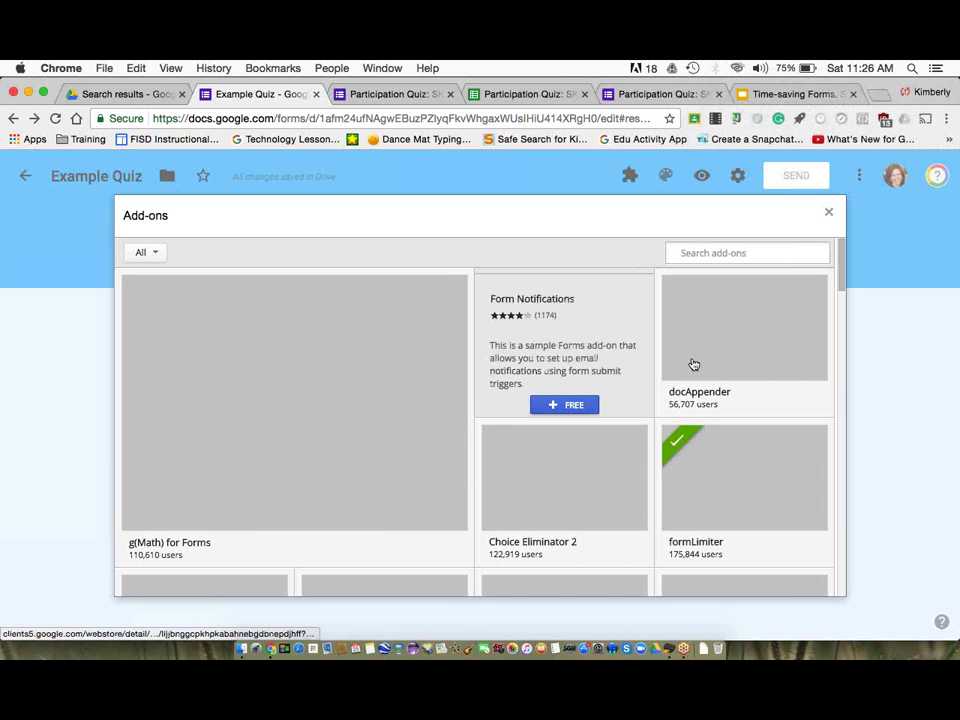
scroll(333, 380, down, 3)
mouse_move(333, 375)
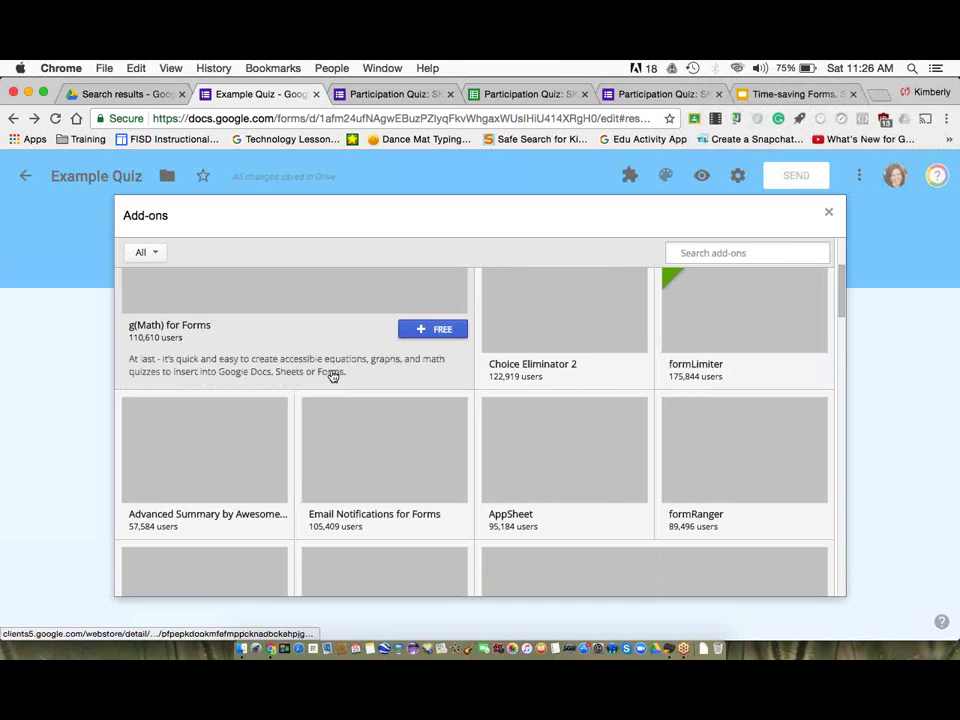
scroll(296, 345, up, 2)
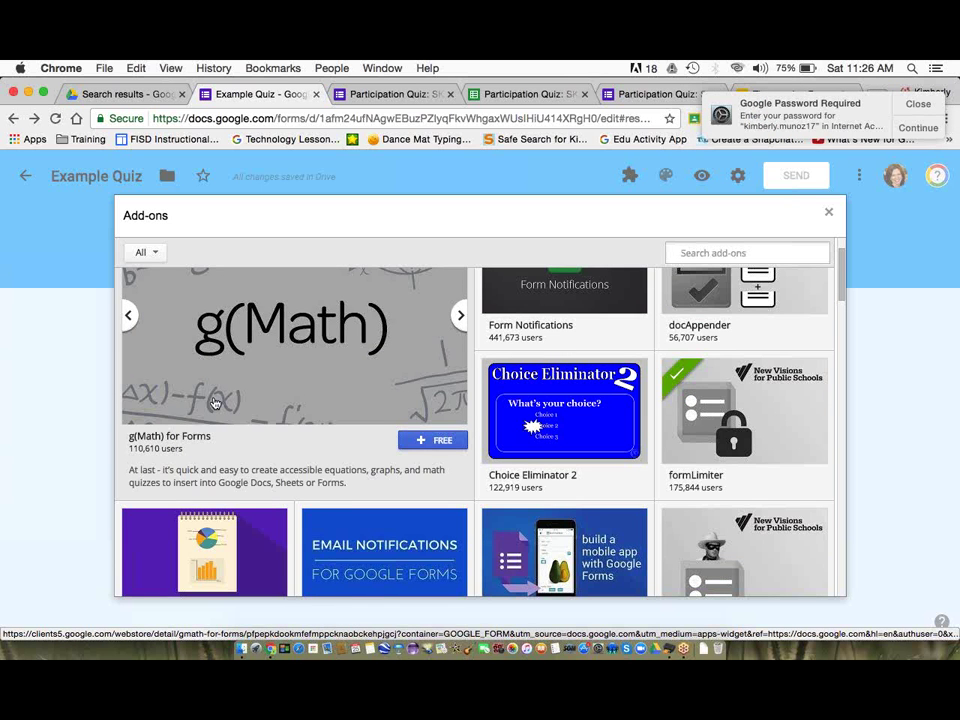
scroll(214, 402, down, 1)
scroll(214, 402, down, 2)
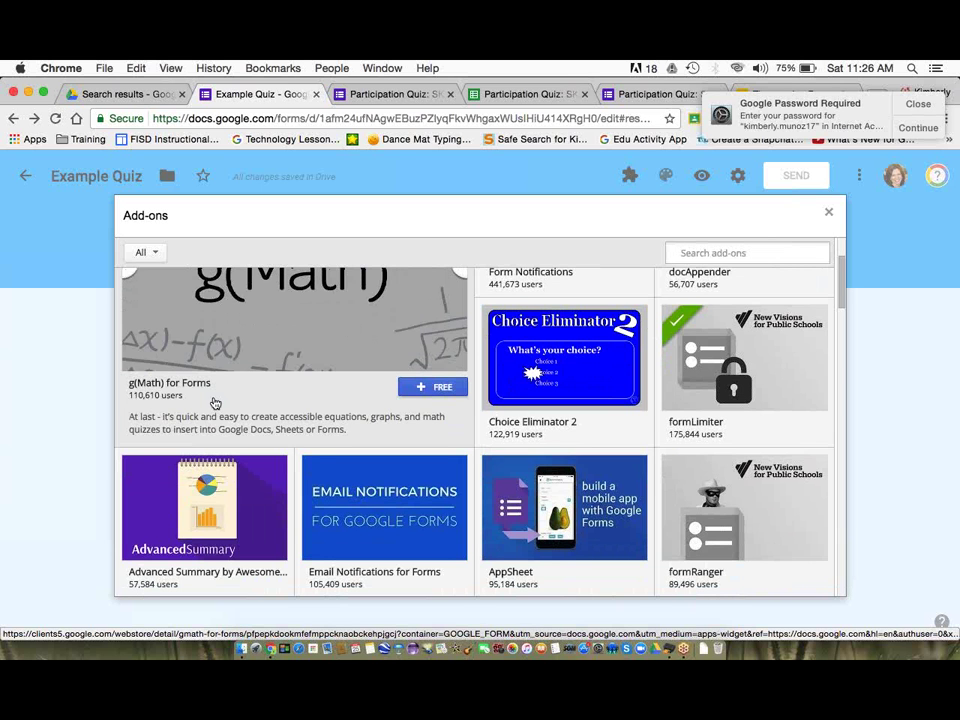
scroll(214, 402, down, 1)
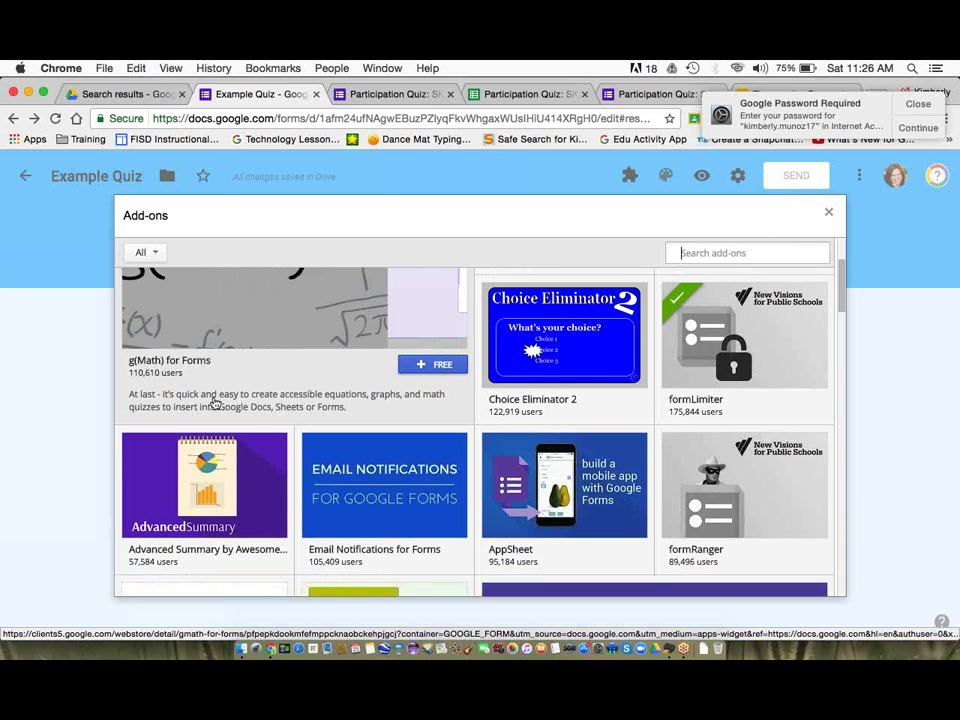
scroll(214, 402, down, 10)
scroll(214, 402, down, 2)
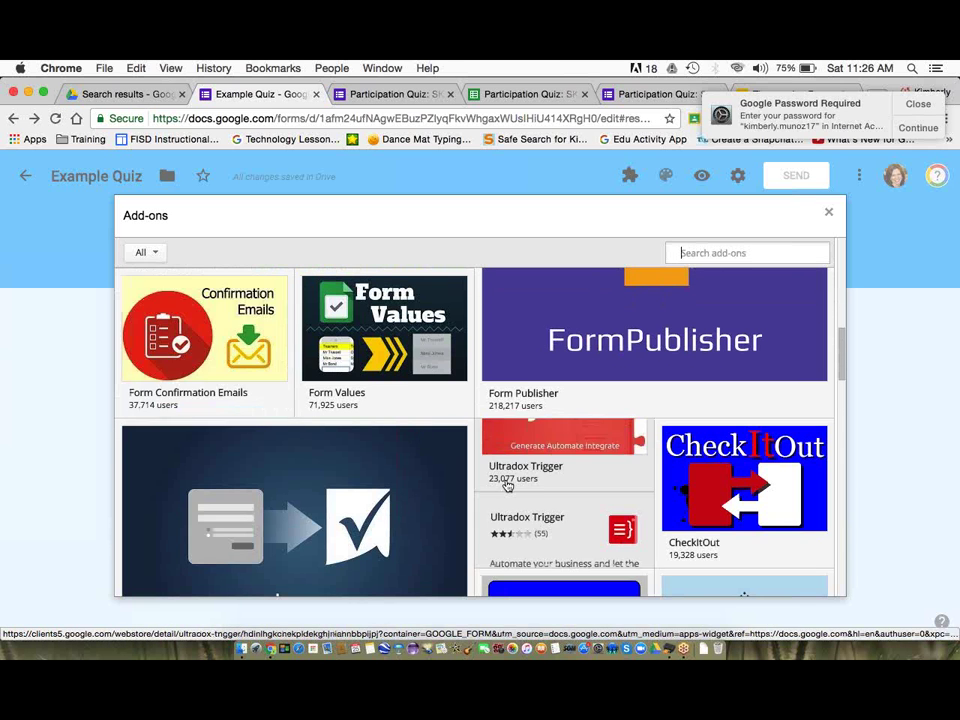
scroll(507, 485, down, 6)
scroll(507, 485, up, 6)
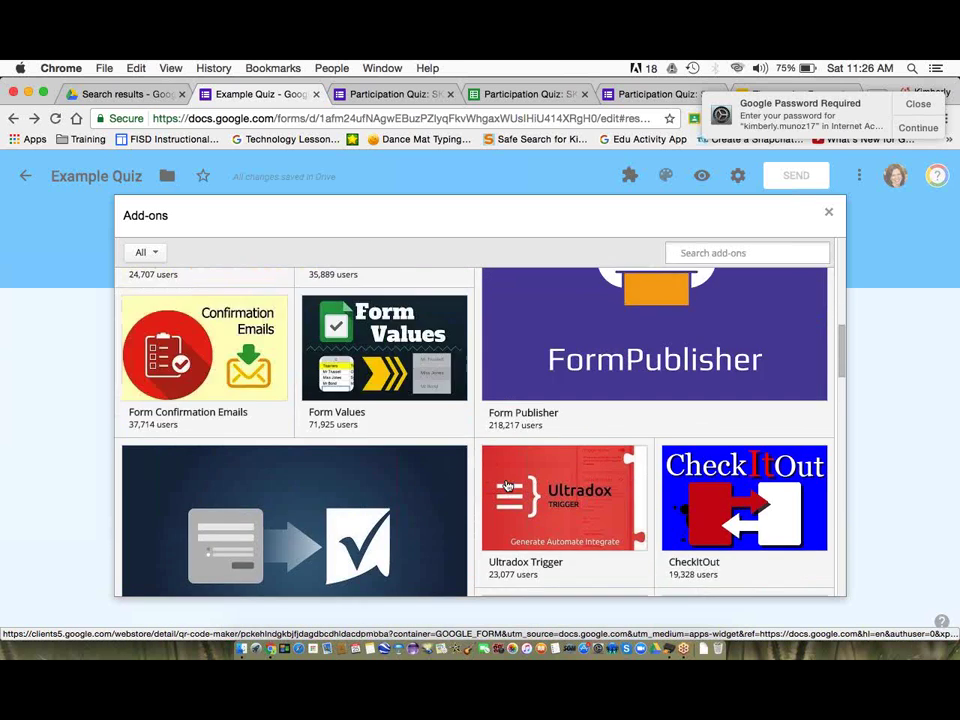
scroll(507, 485, up, 5)
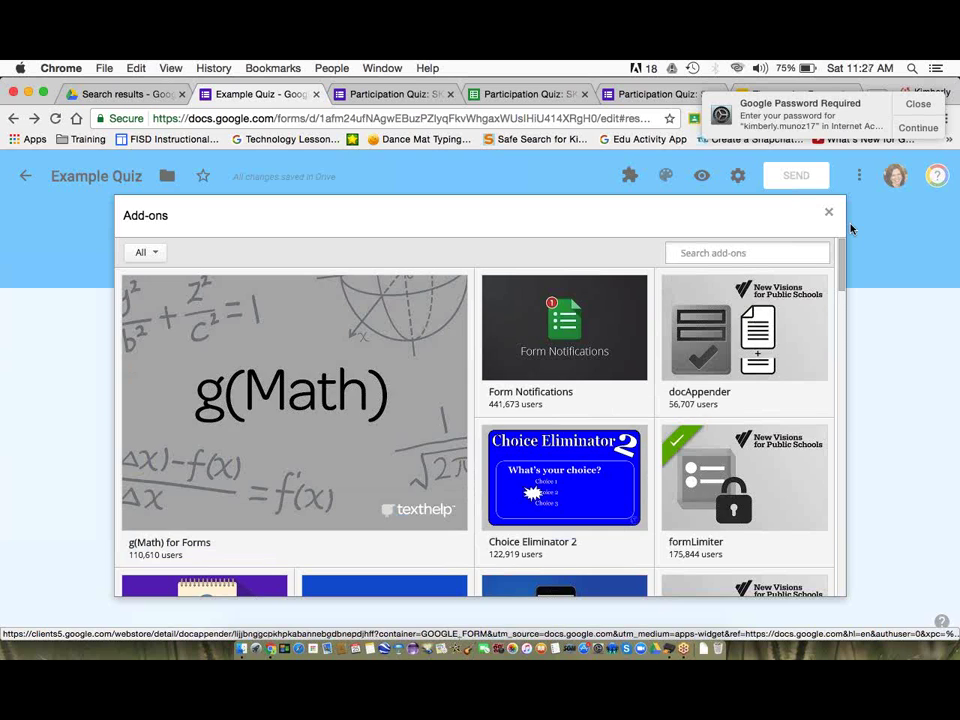
click(829, 213)
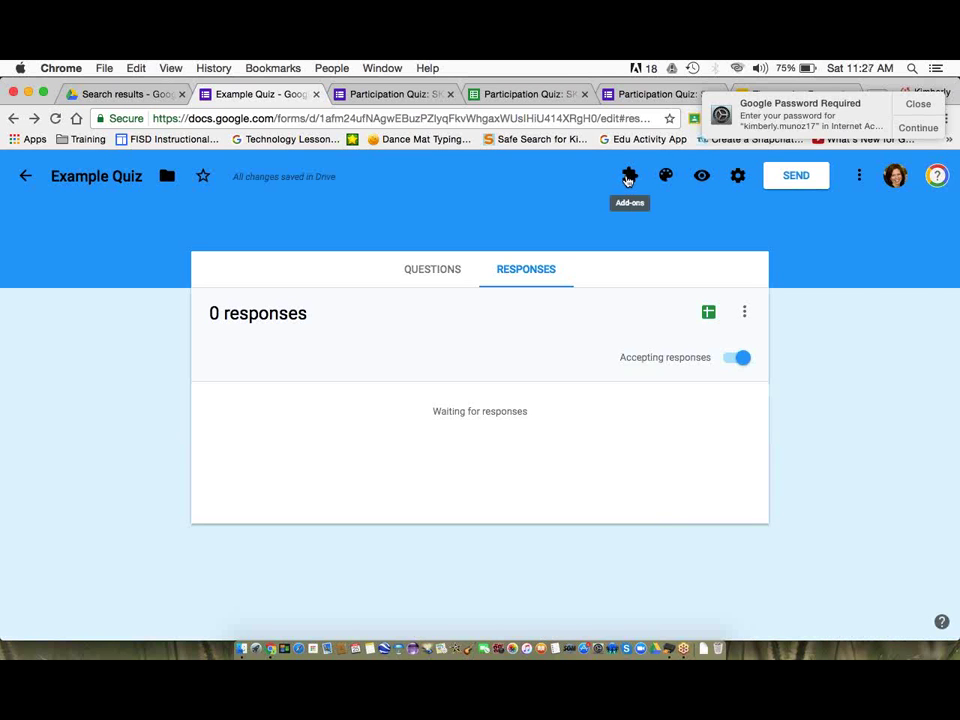
- View the form's further options, such as making a copy and adding collaborators, and open a preview of the quiz
click(859, 178)
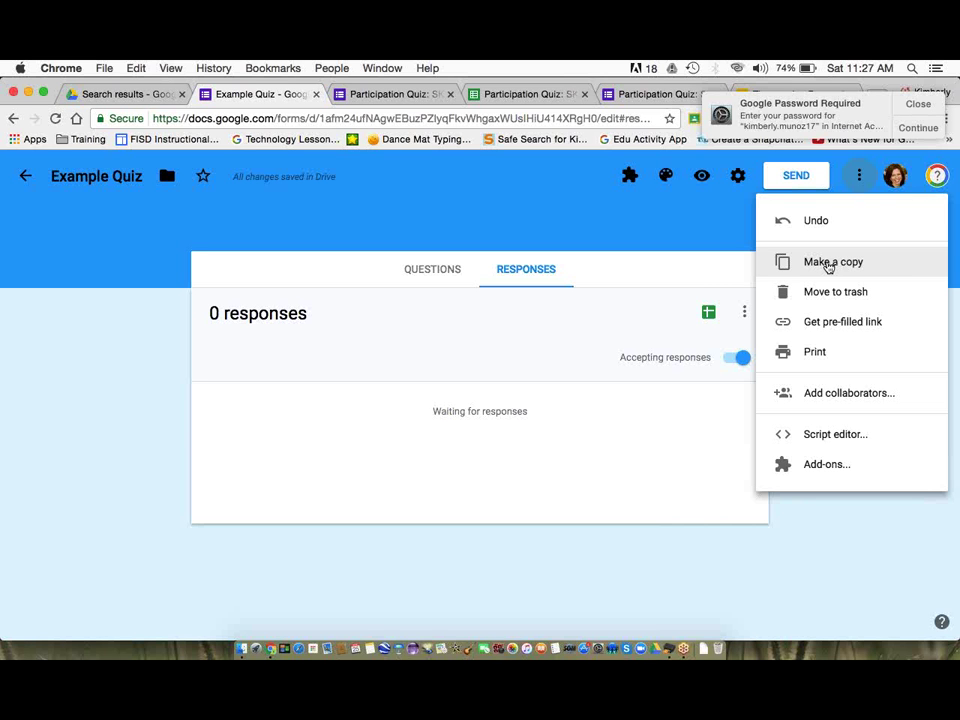
click(828, 264)
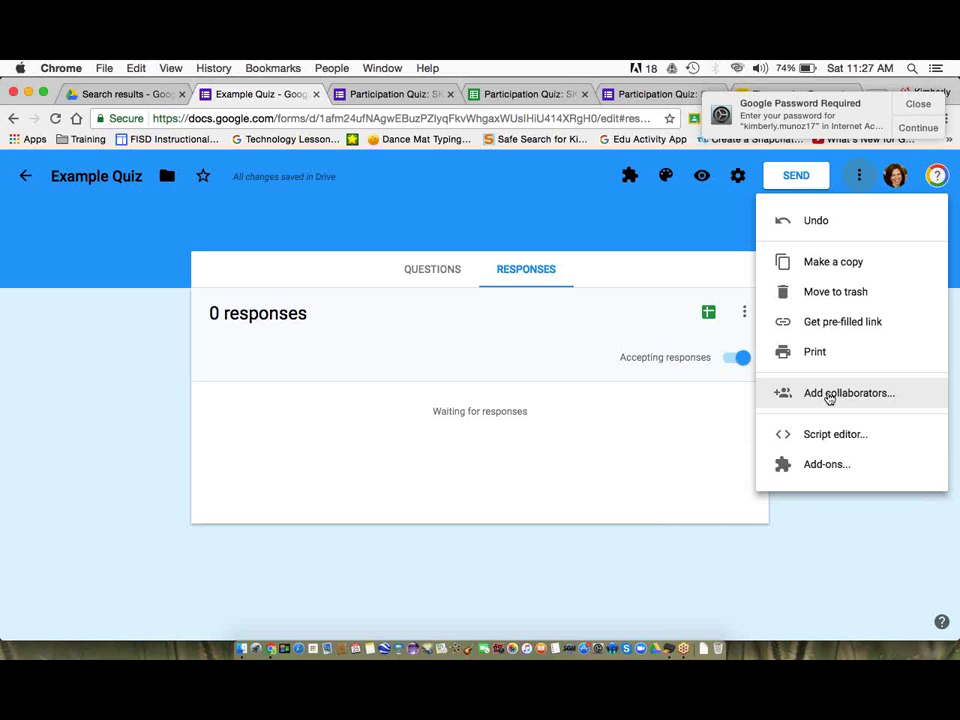
click(743, 317)
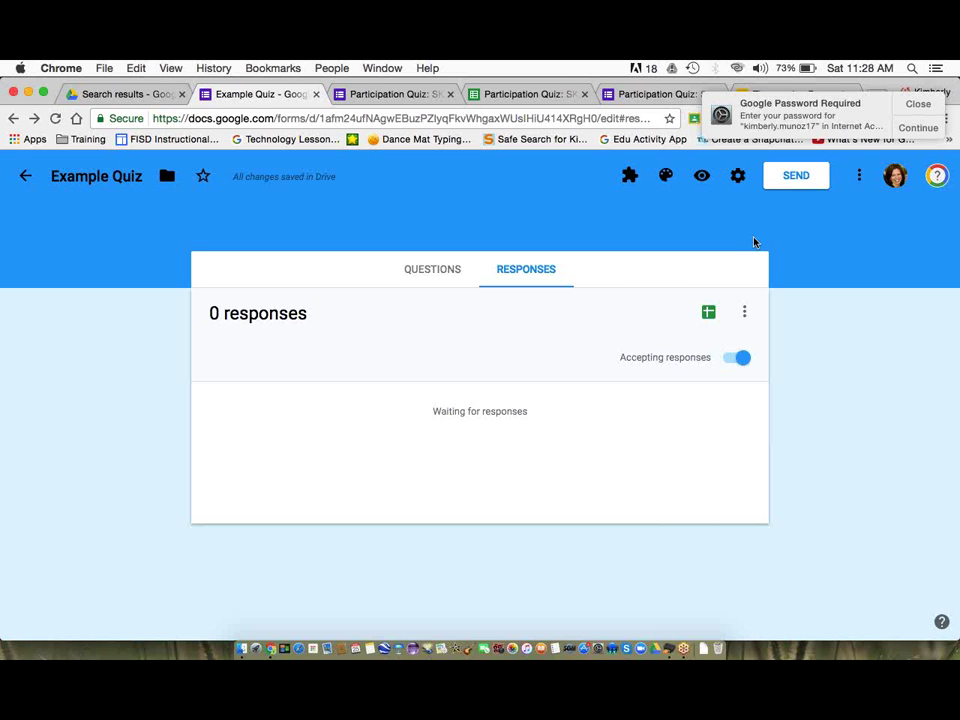
click(703, 180)
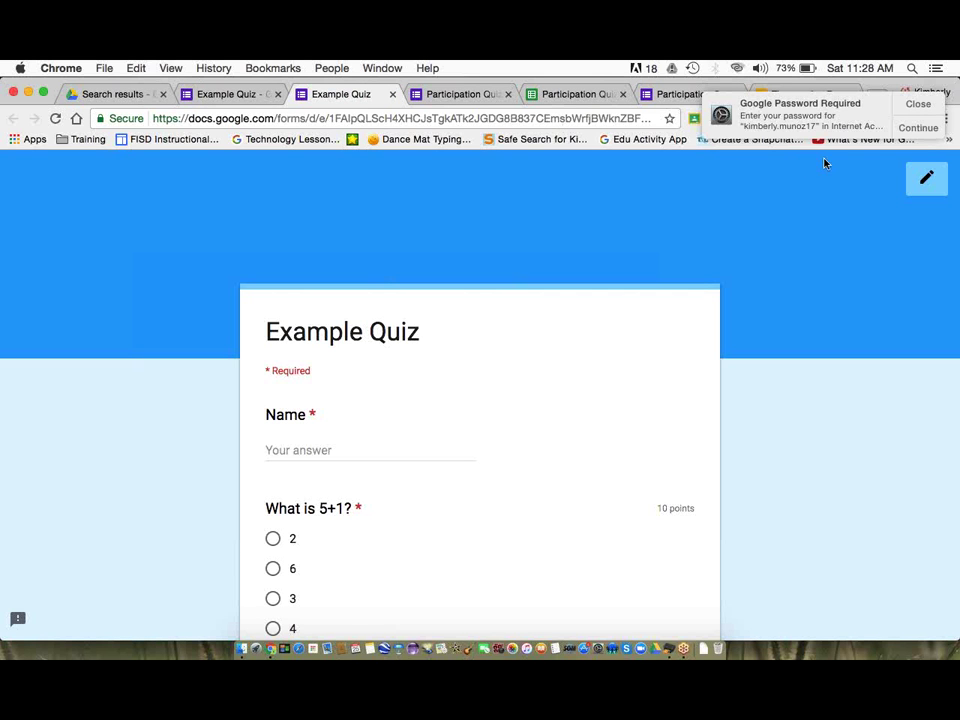
click(916, 104)
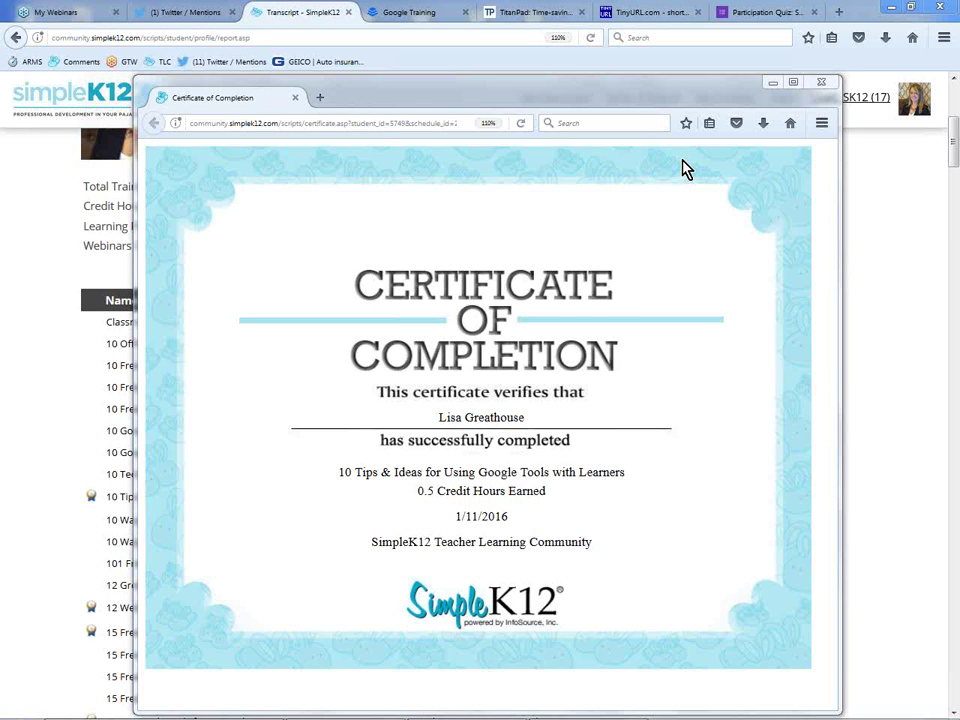
- In the SimpleK12 site, move the certificate of completion window aside and minimize it to uncover the transcript
click(492, 179)
drag(432, 113, 165, 129)
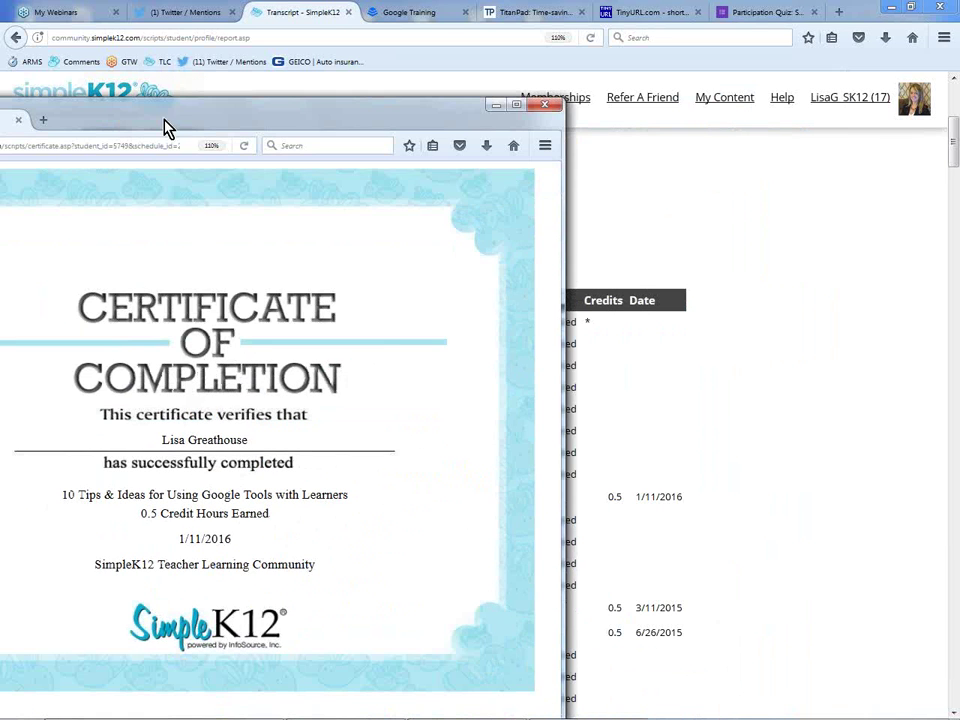
click(494, 106)
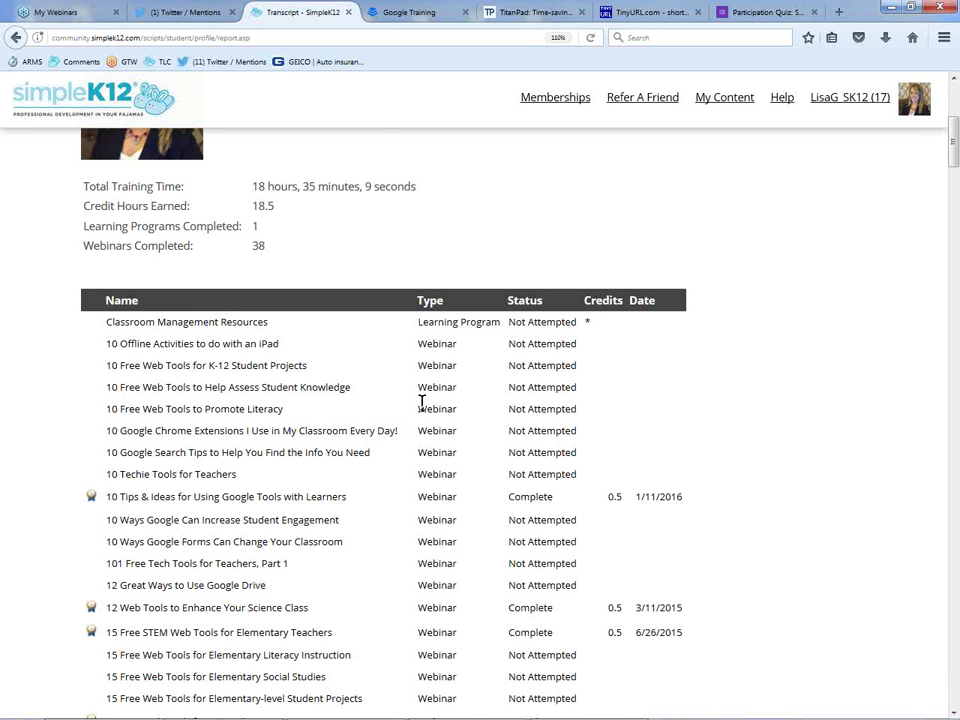
- Show the certificate for "10 Tips & Ideas for Using Google Tools with Learners" again, cancel printing, and return to the transcript
key(ctrl+p)
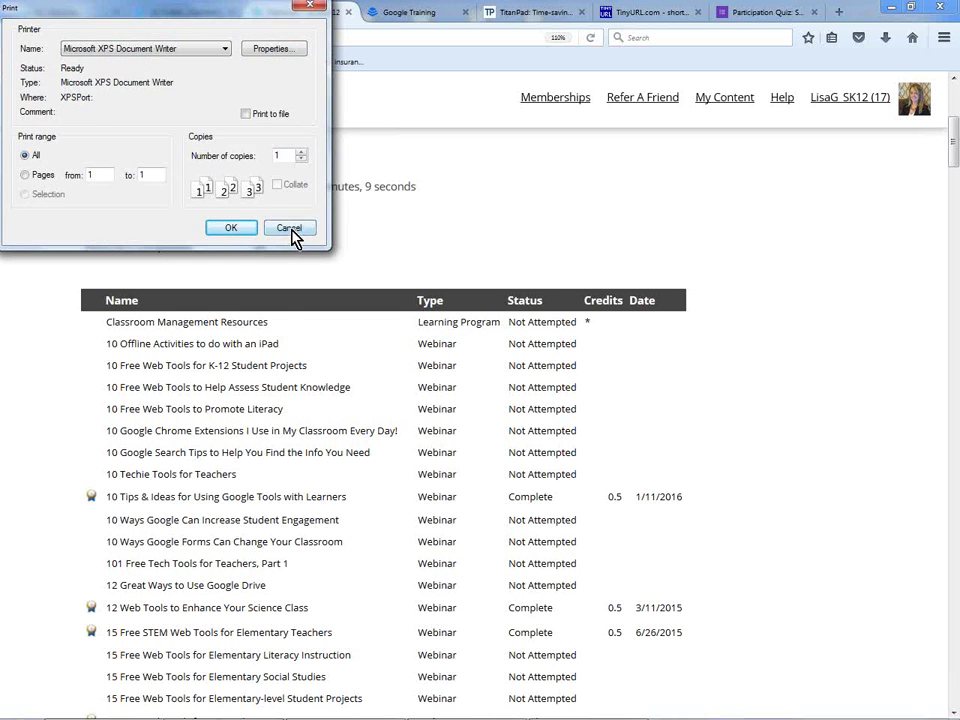
click(91, 497)
click(289, 228)
click(233, 705)
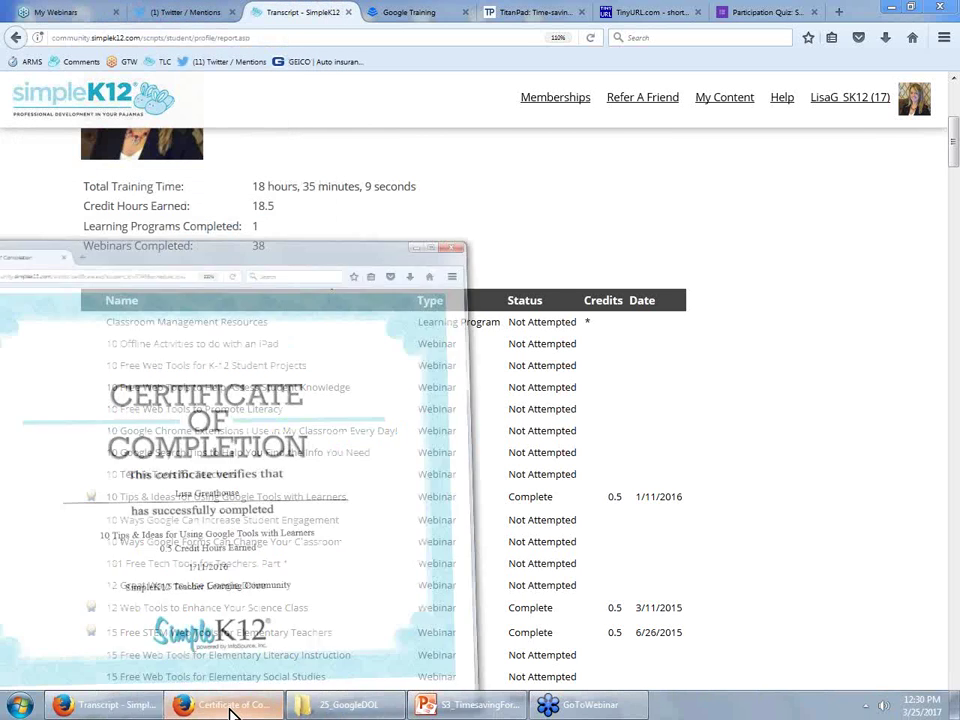
drag(343, 118, 567, 82)
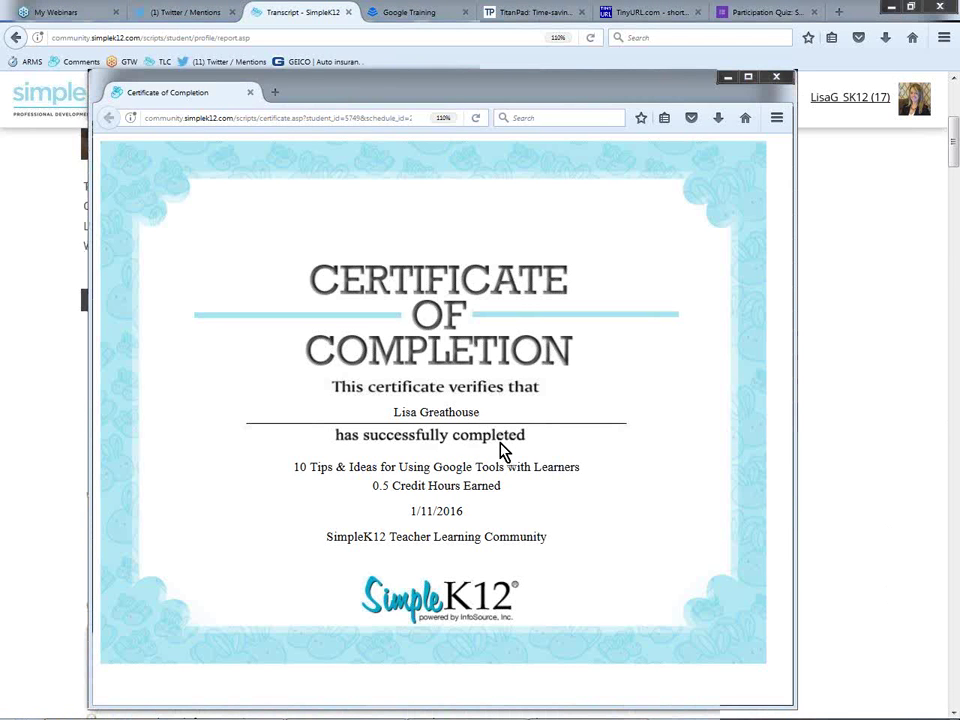
click(388, 61)
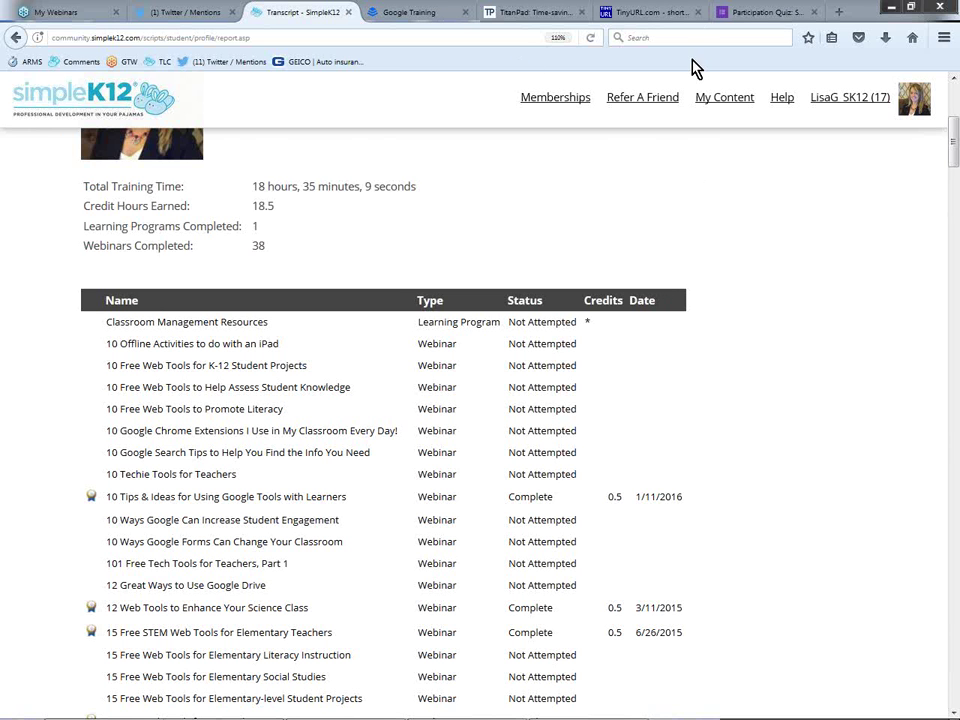
- Open the member's profile page and open the training transcript from there
scroll(515, 258, up, 4)
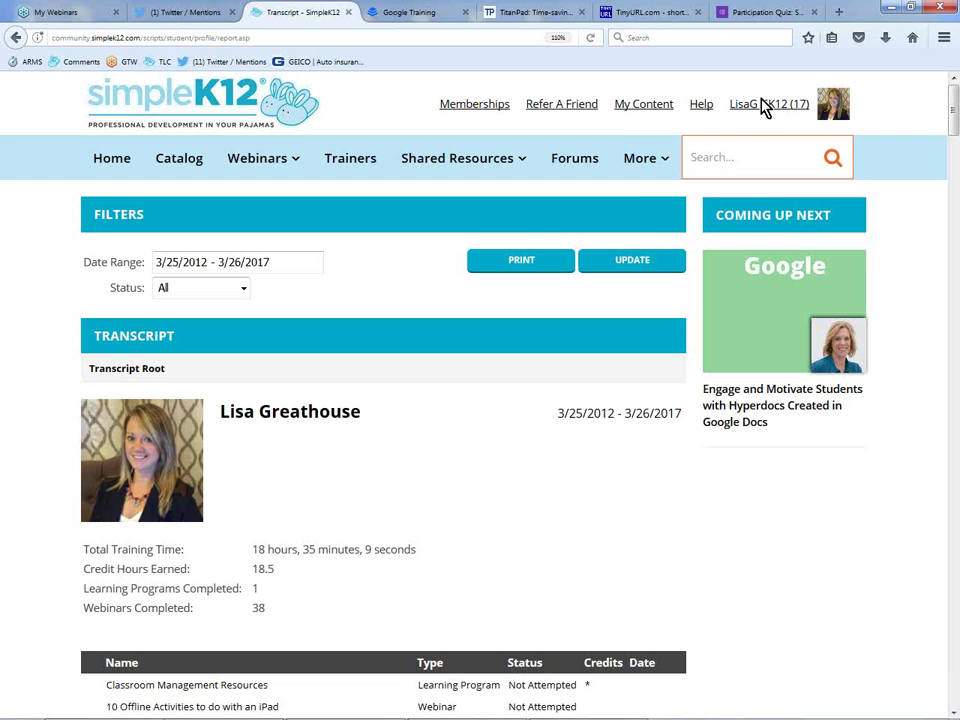
mouse_move(792, 112)
click(680, 166)
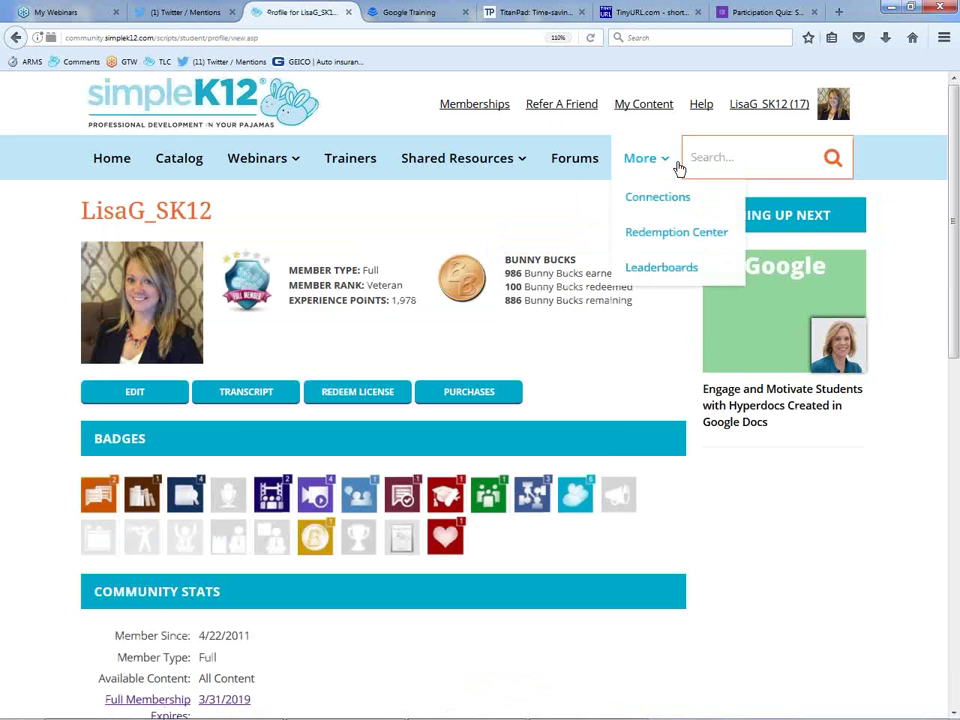
click(230, 398)
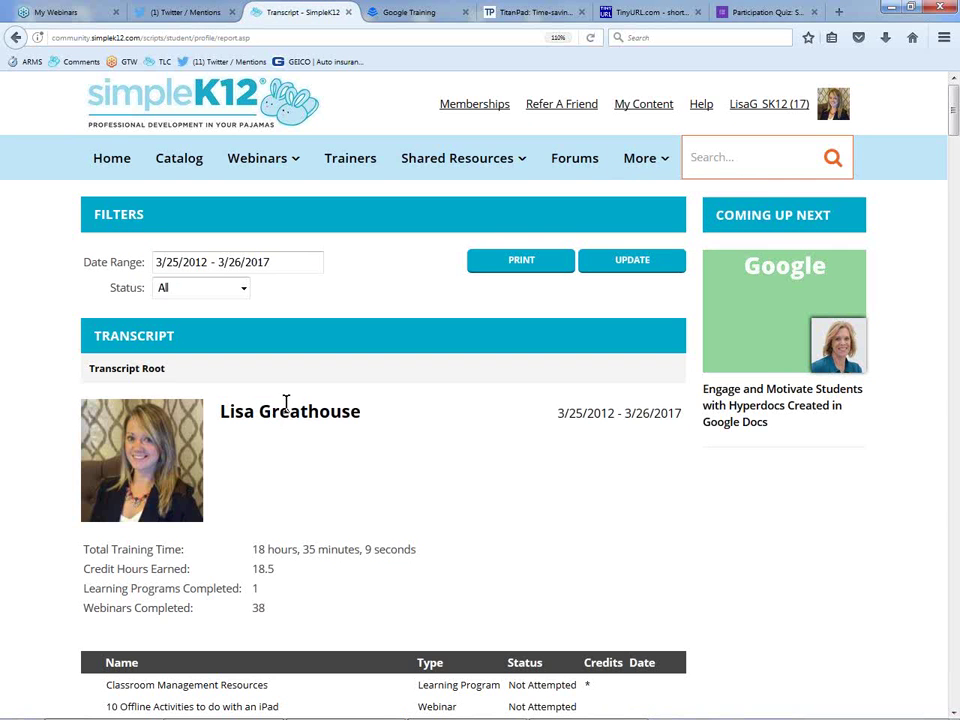
- View the certificate earned for "10 Tips & Ideas for Using Google Tools with Learners", cancel its printing, and close it
scroll(290, 407, down, 3)
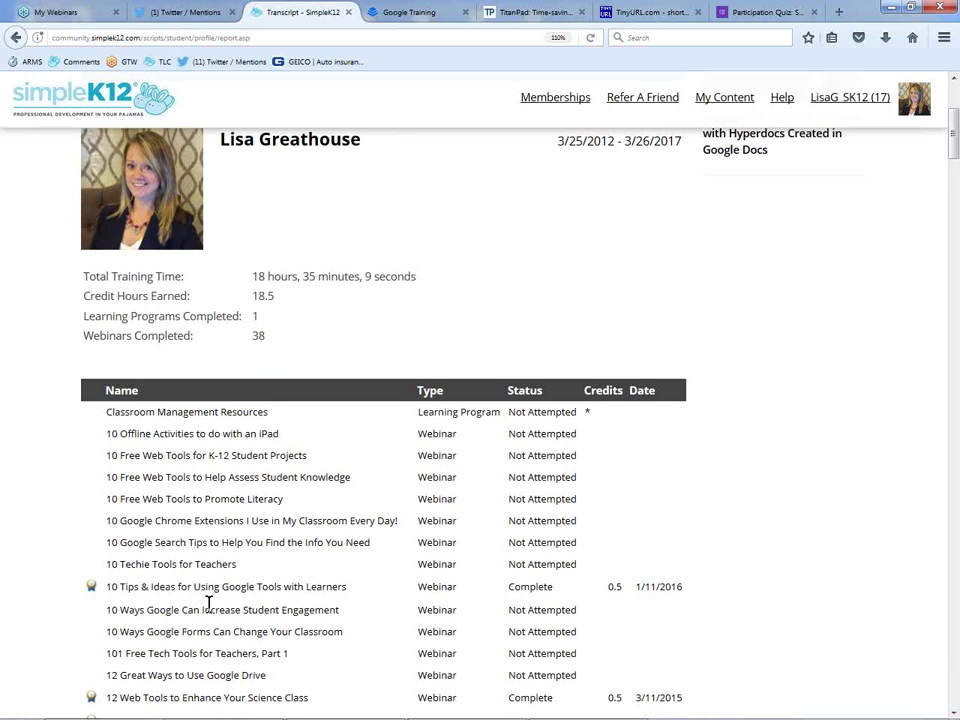
scroll(208, 604, down, 4)
click(91, 408)
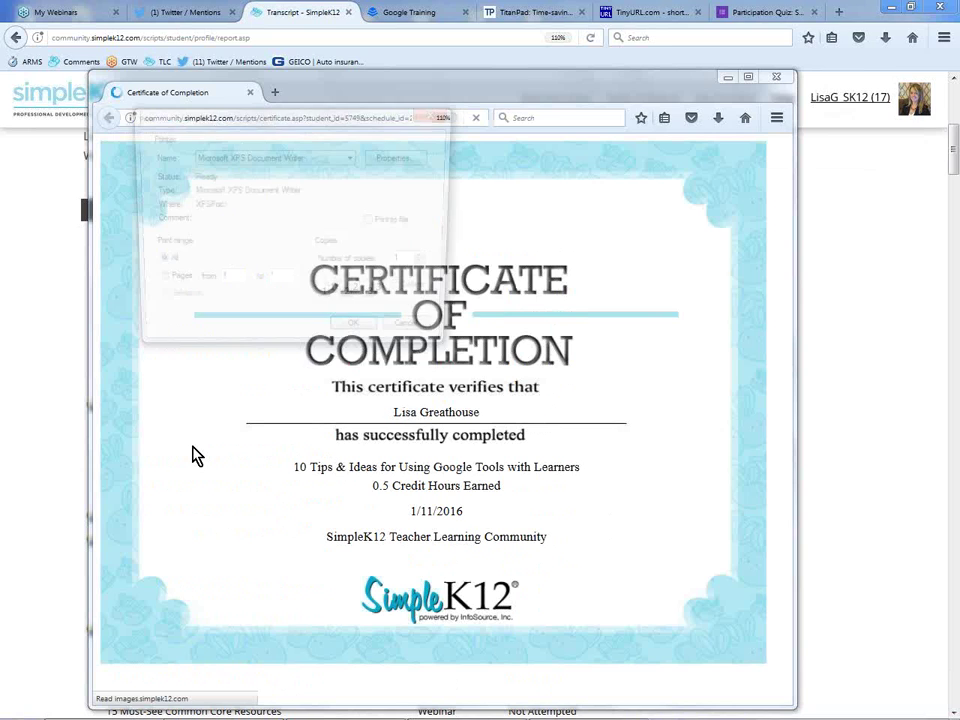
click(418, 336)
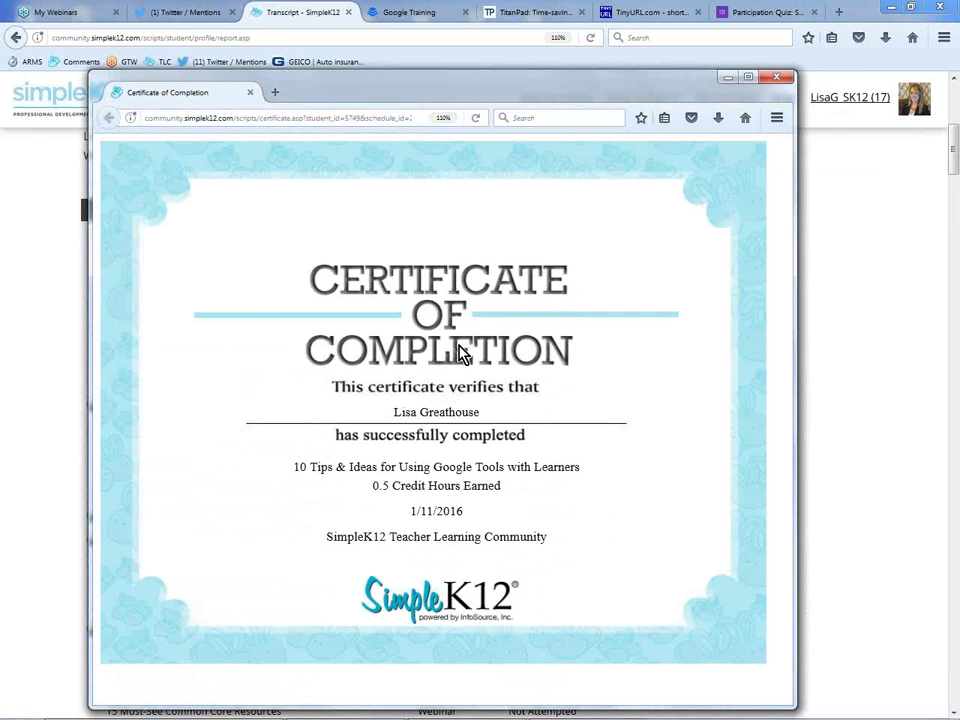
click(777, 78)
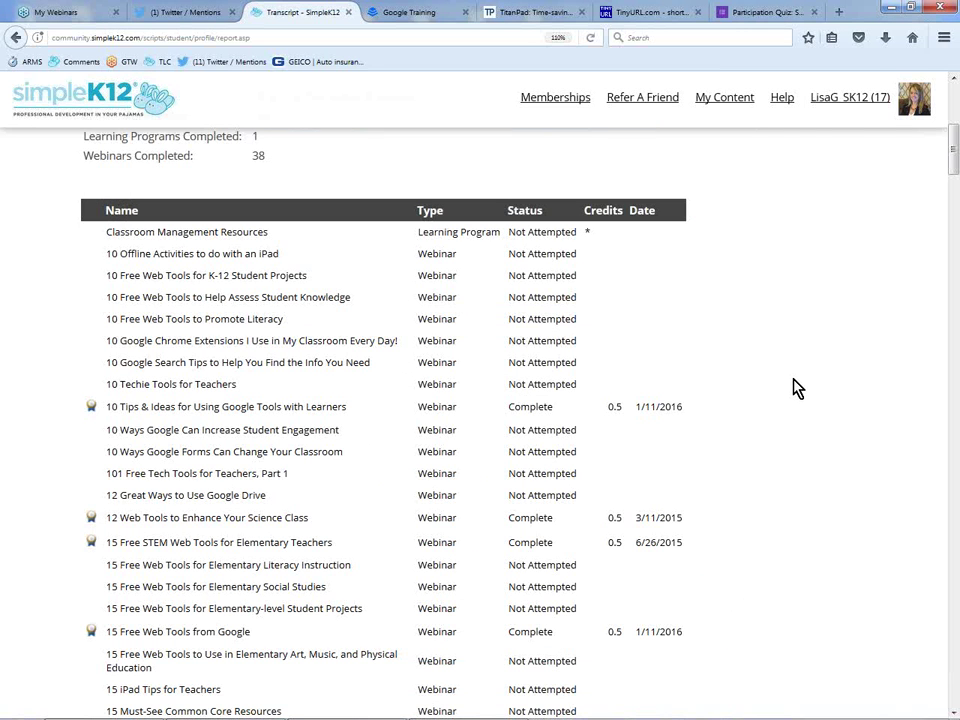
- View the date range choices in the transcript's filters without selecting one
scroll(795, 390, up, 5)
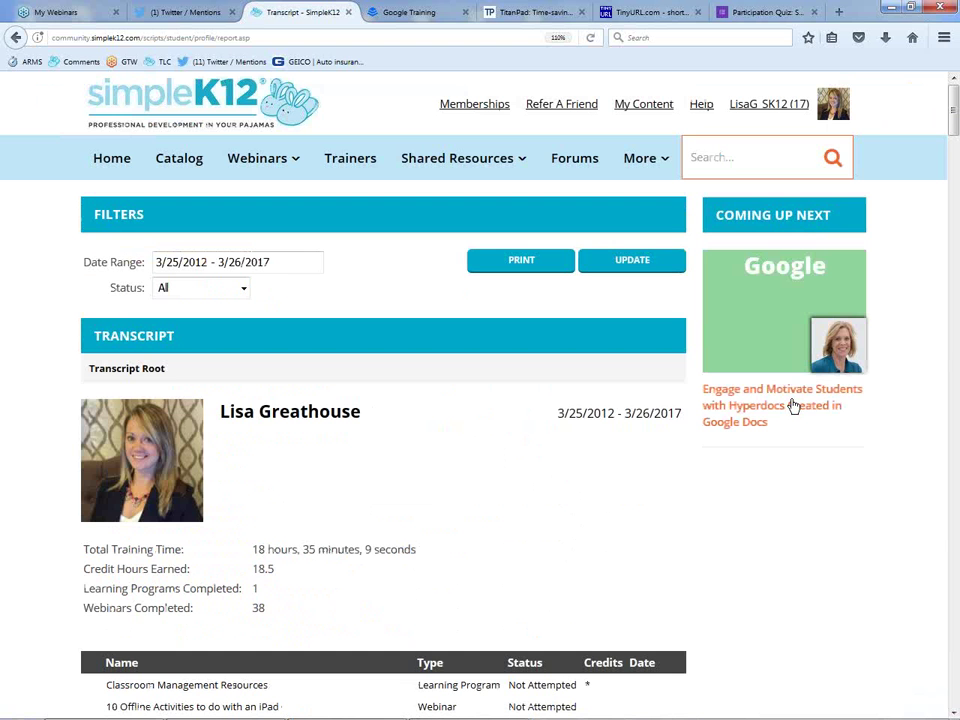
click(245, 262)
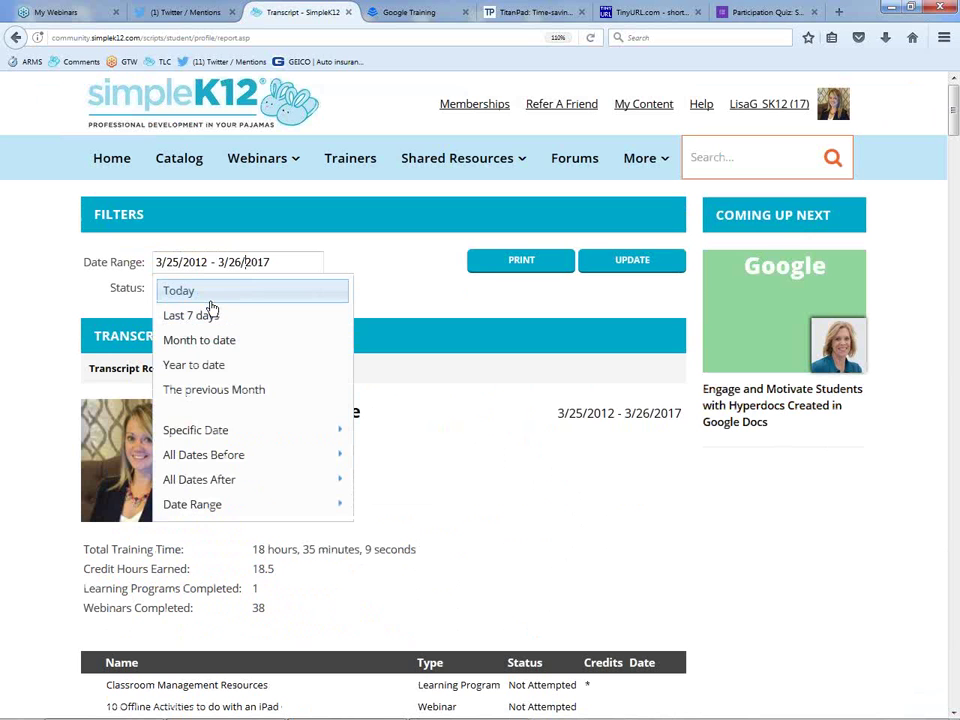
click(414, 306)
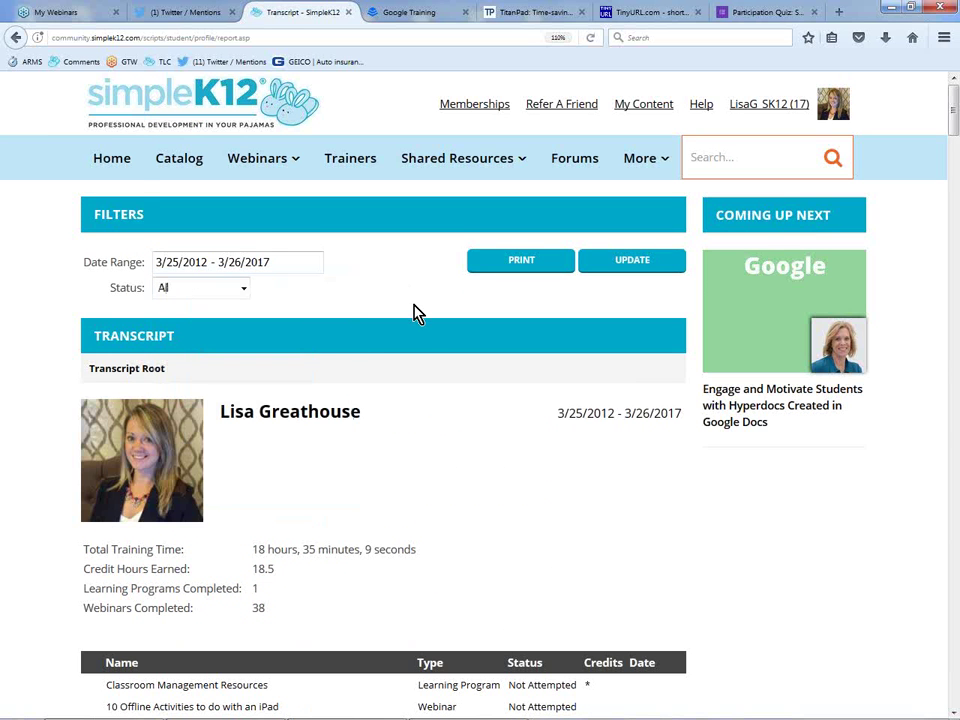
- Open the training catalog and look over its subject categories
click(186, 168)
mouse_move(240, 168)
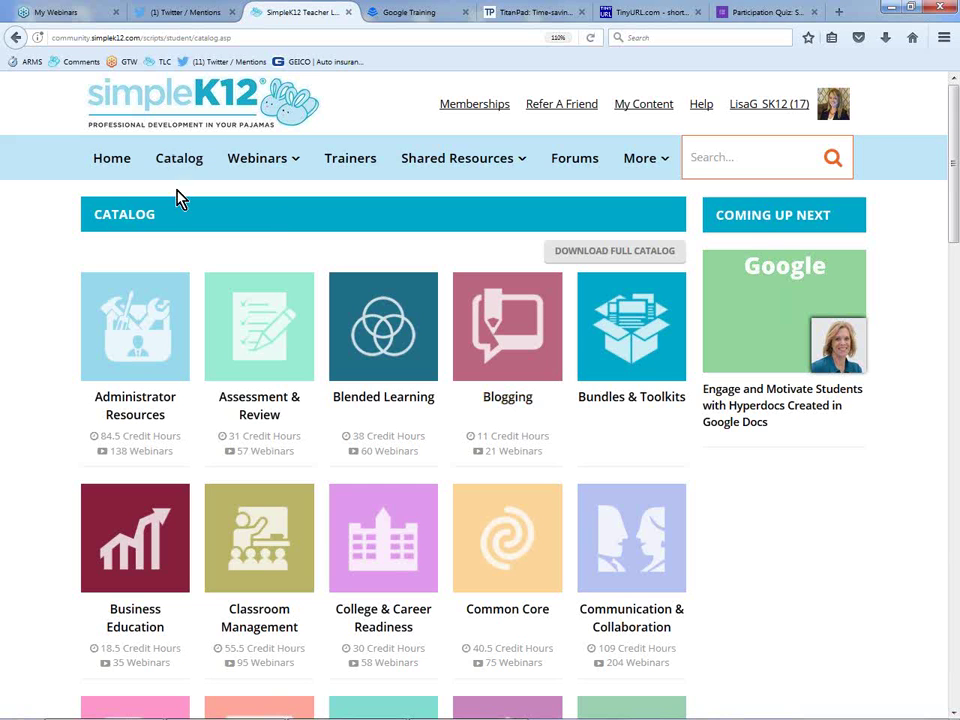
scroll(630, 508, down, 2)
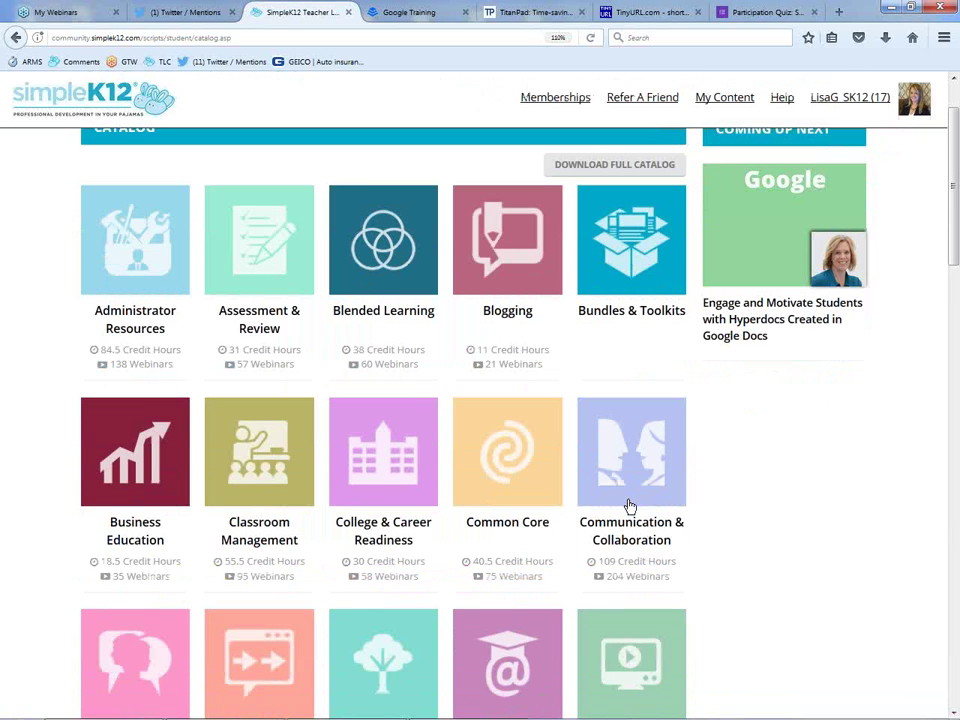
scroll(495, 553, down, 2)
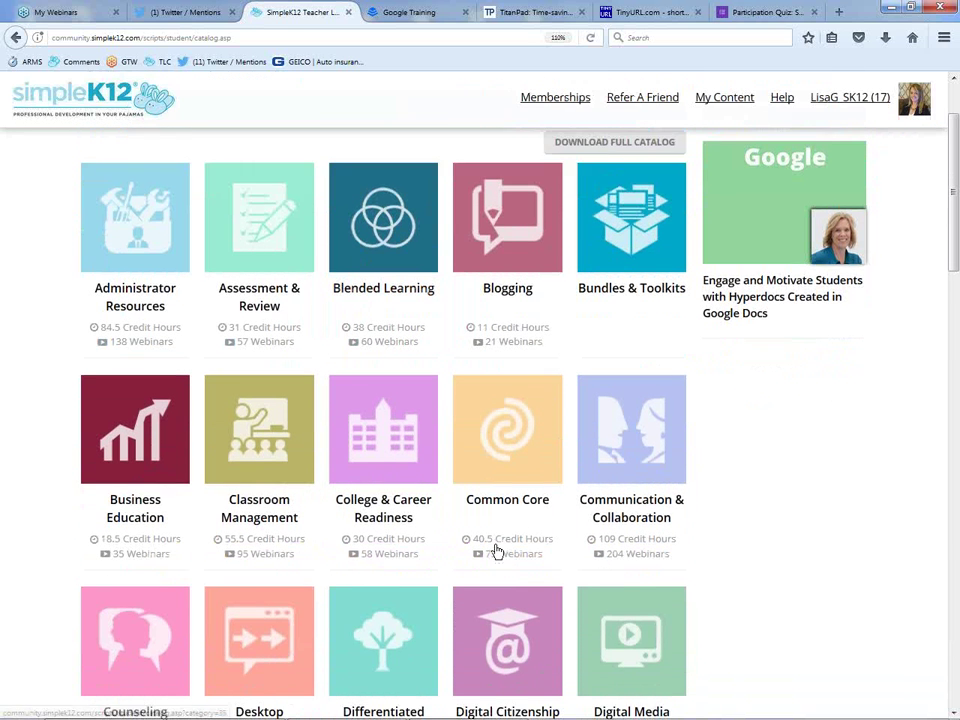
- Open the catalog's Google Basics category and open the course "An Introduction to G Suite (formerly Google Apps)"
scroll(262, 438, down, 2)
scroll(336, 516, down, 2)
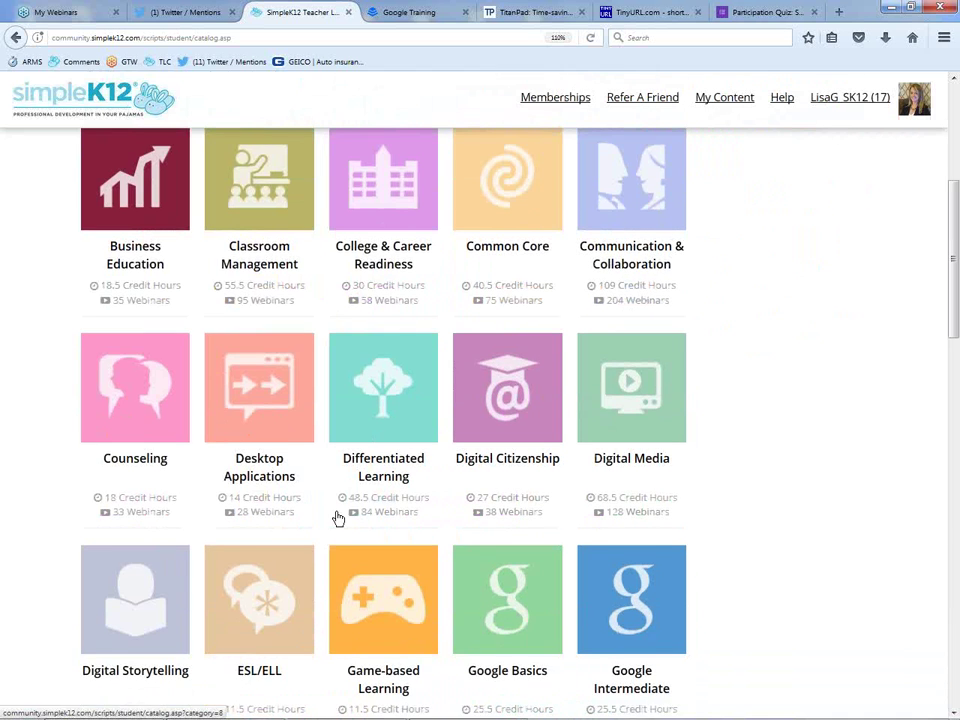
scroll(332, 525, down, 3)
scroll(332, 528, down, 3)
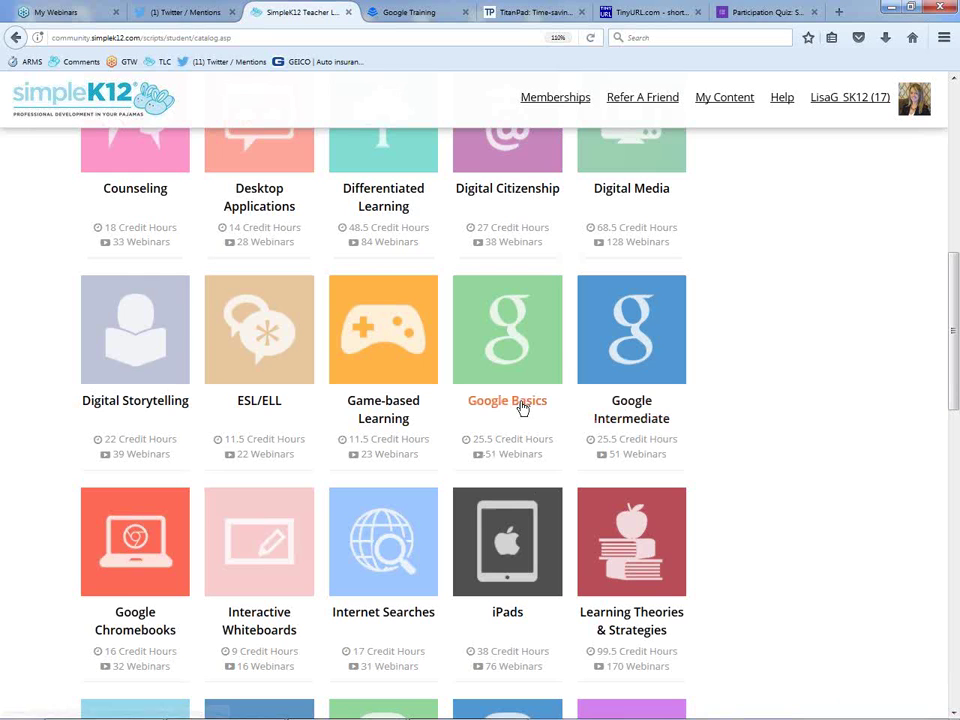
click(597, 411)
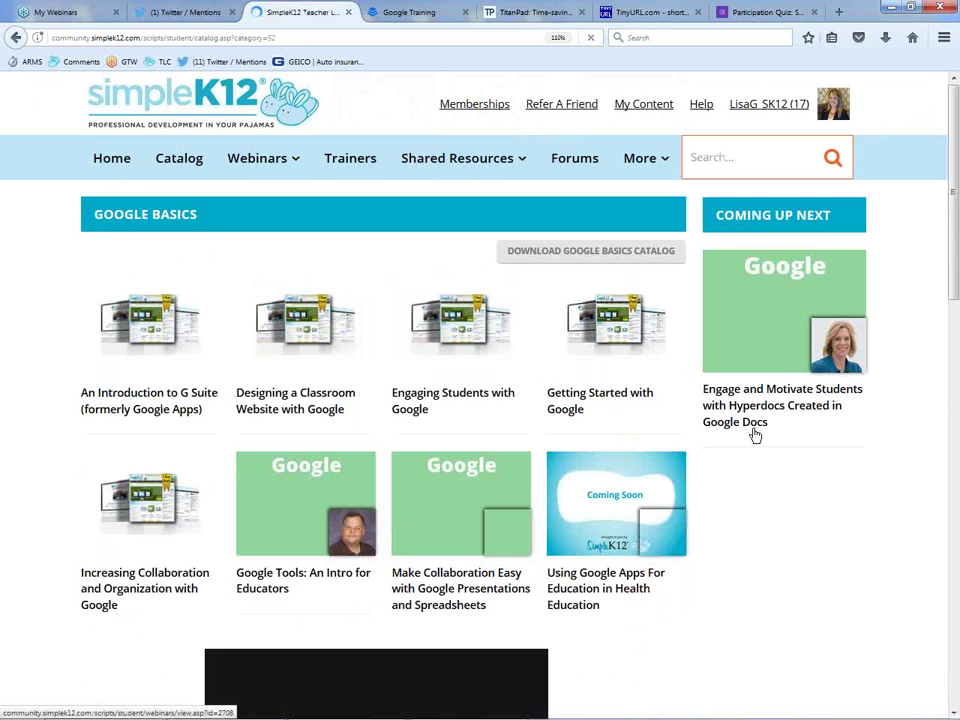
click(136, 419)
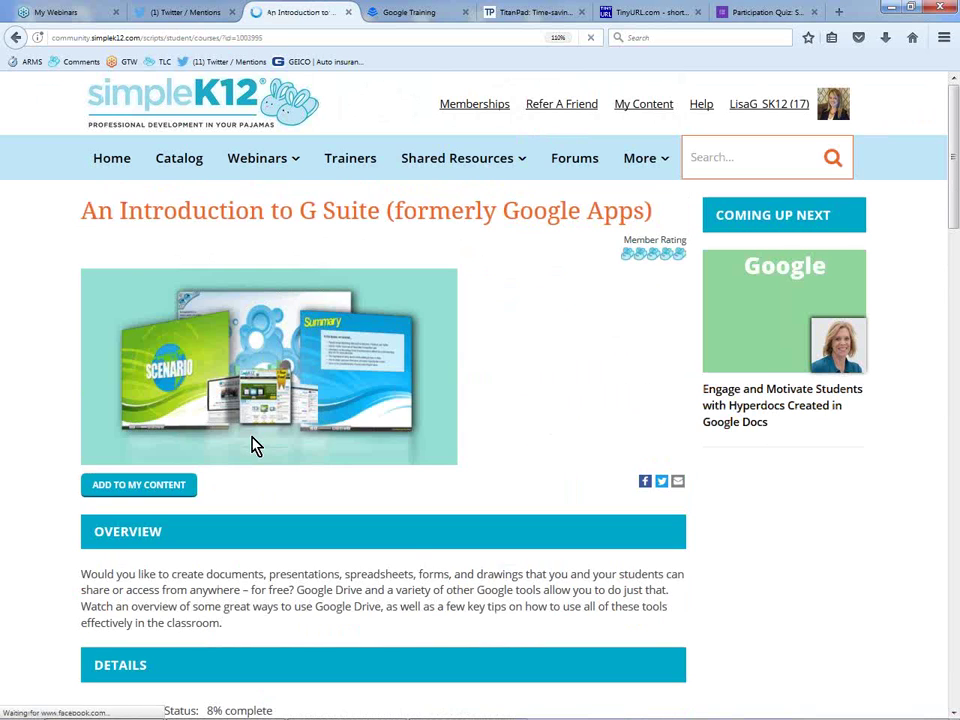
- Look through the list of webinars included in the G Suite introduction course and return to its beginning
scroll(253, 446, down, 3)
scroll(287, 450, down, 5)
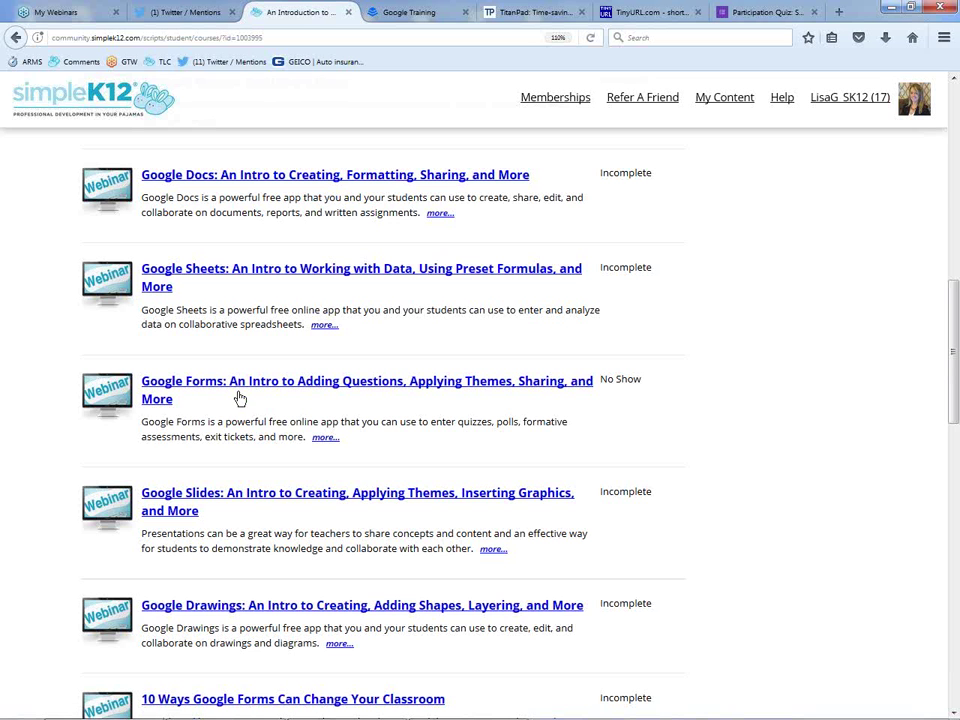
scroll(240, 400, down, 2)
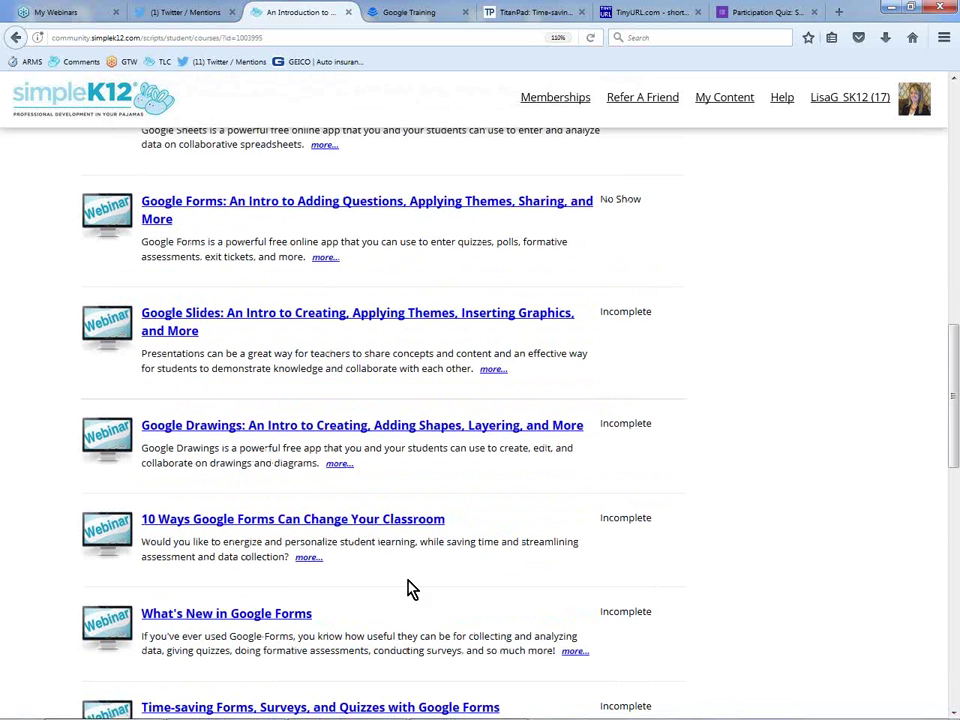
scroll(438, 534, down, 2)
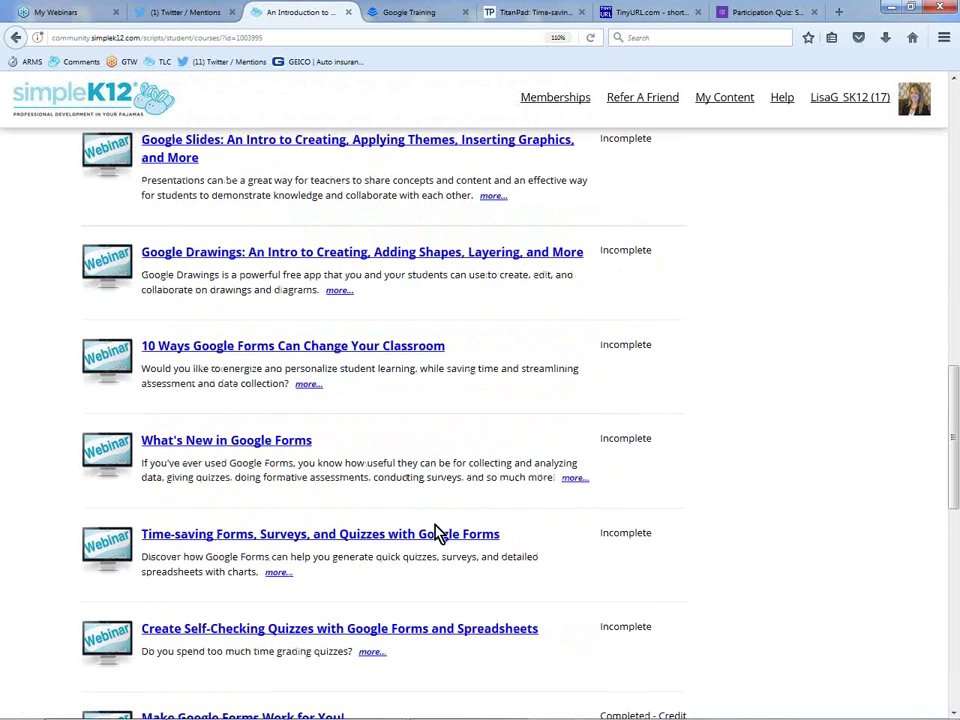
scroll(381, 499, down, 1)
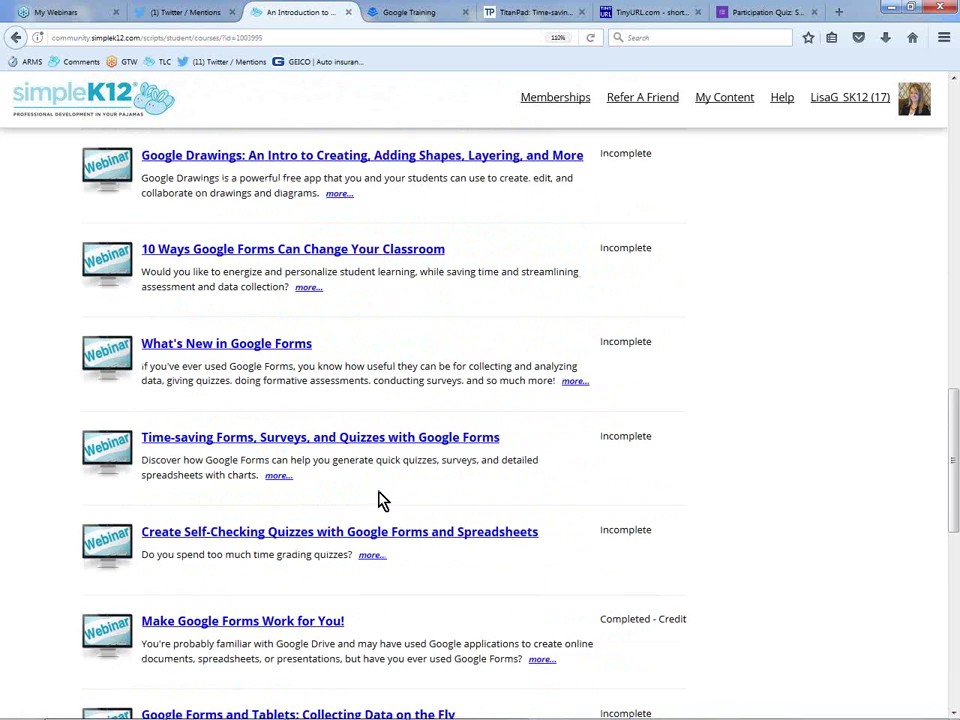
scroll(351, 449, down, 1)
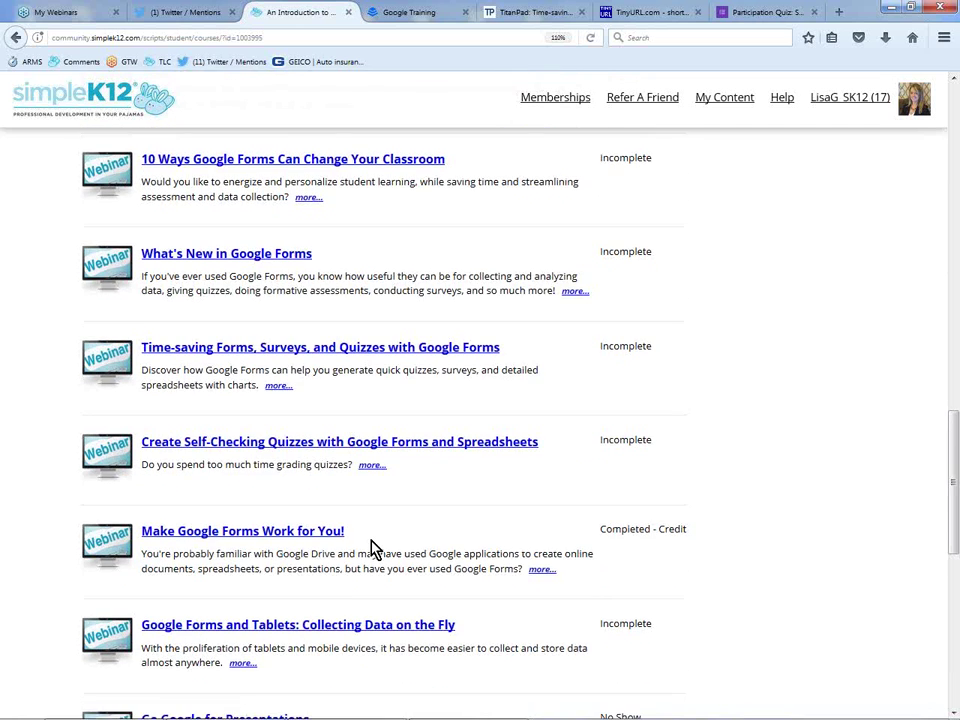
scroll(371, 551, down, 2)
scroll(377, 553, up, 15)
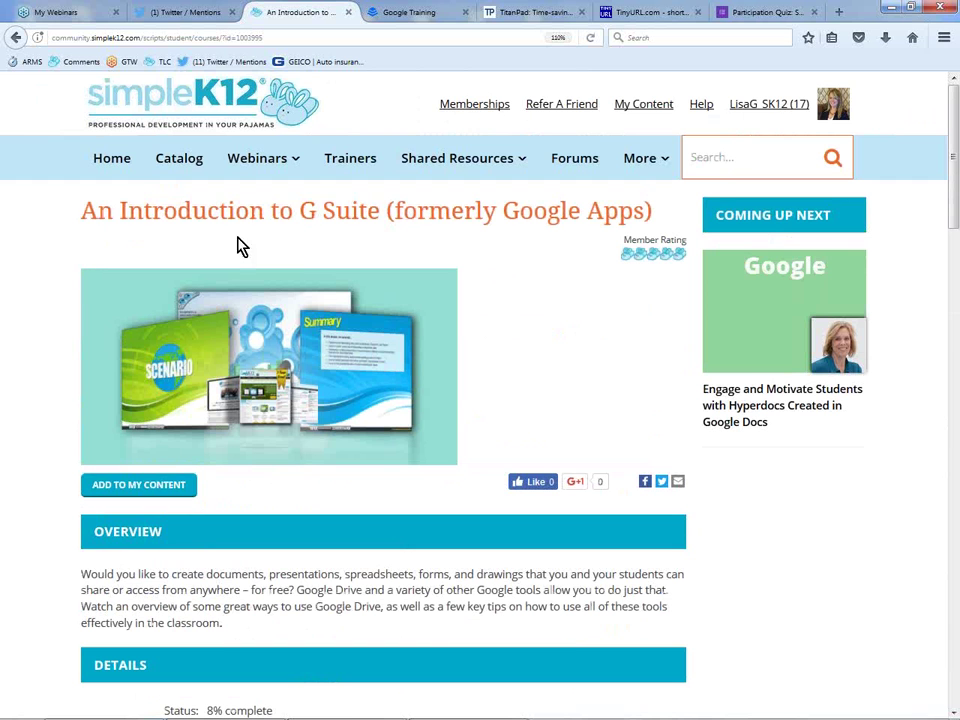
- Search the community for "google forms" and look over the live webinars and on-demand recordings found
click(727, 167)
text(google forms)
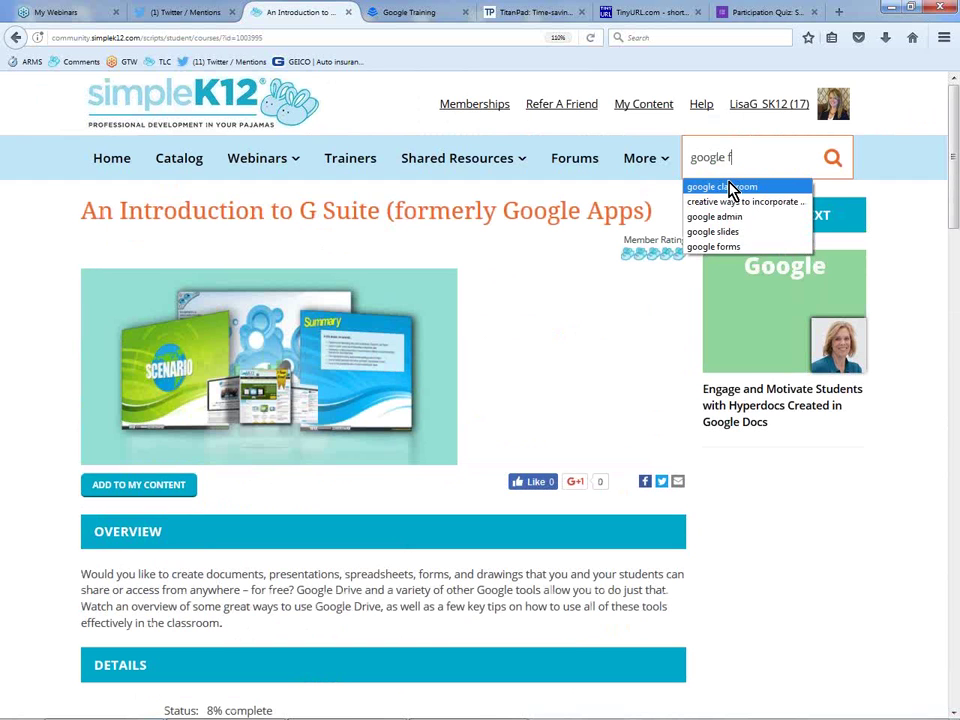
key(Return)
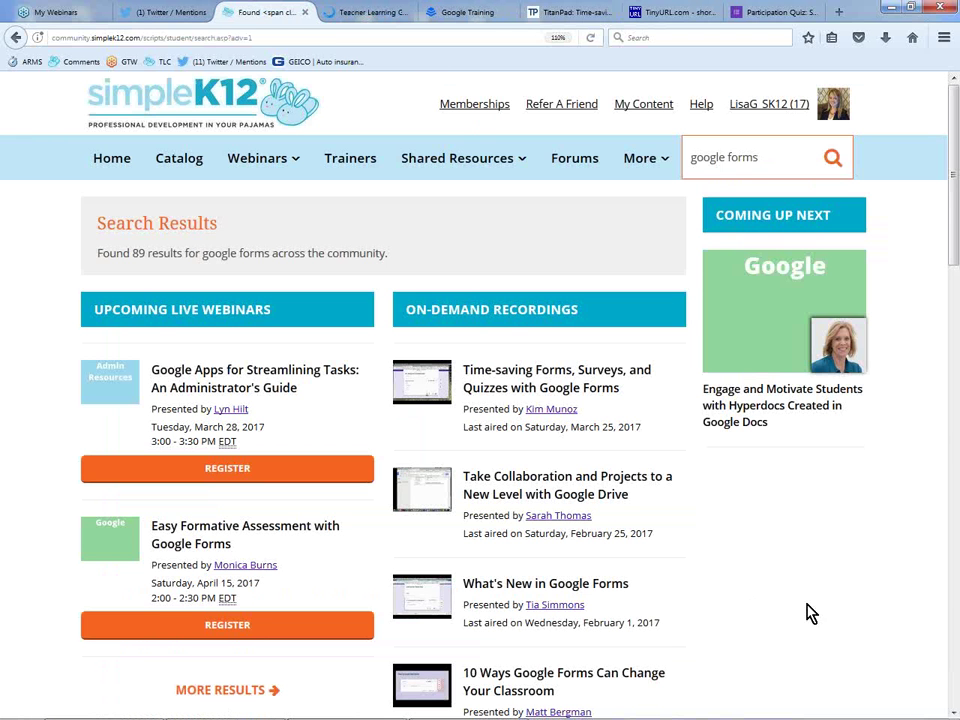
scroll(806, 613, down, 2)
scroll(650, 592, up, 2)
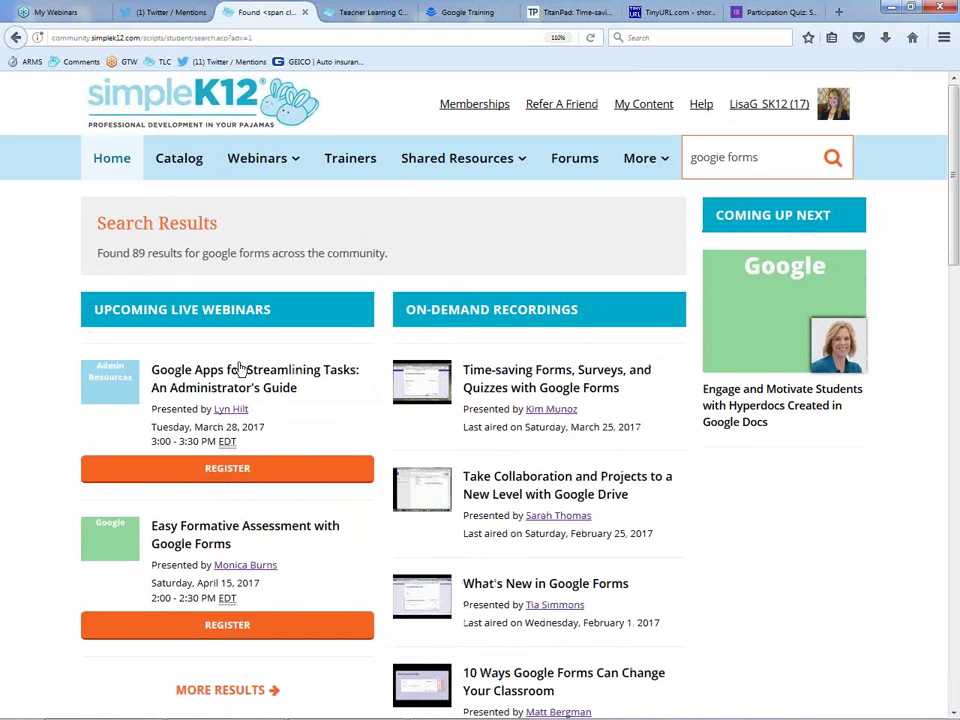
- Reopen the training catalog to view its categories, and show the one-year full membership page that is already open
click(172, 166)
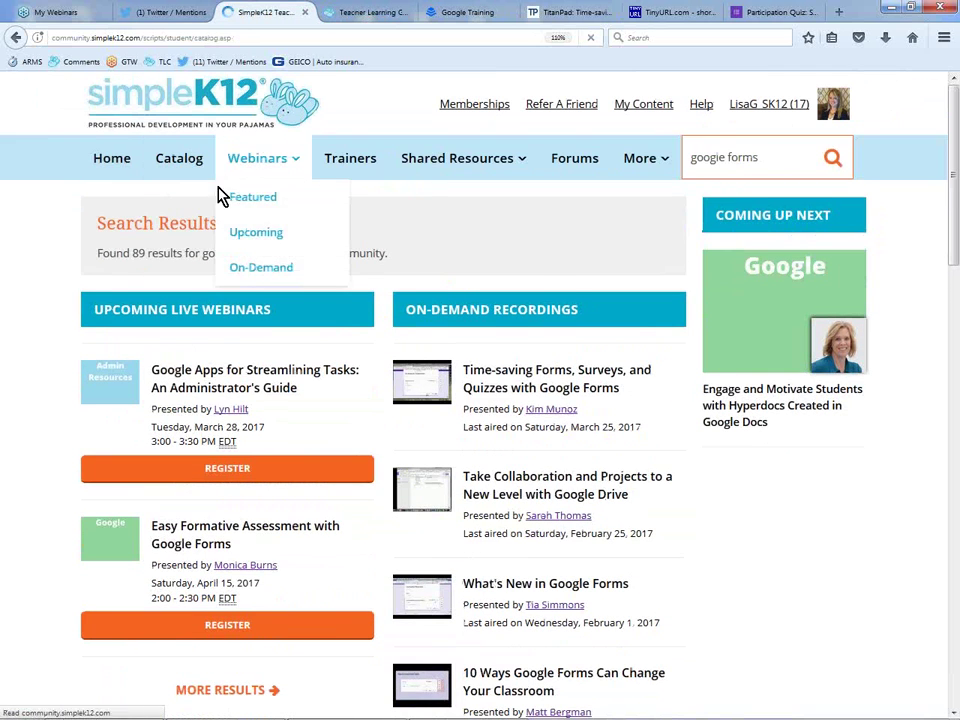
scroll(606, 499, down, 2)
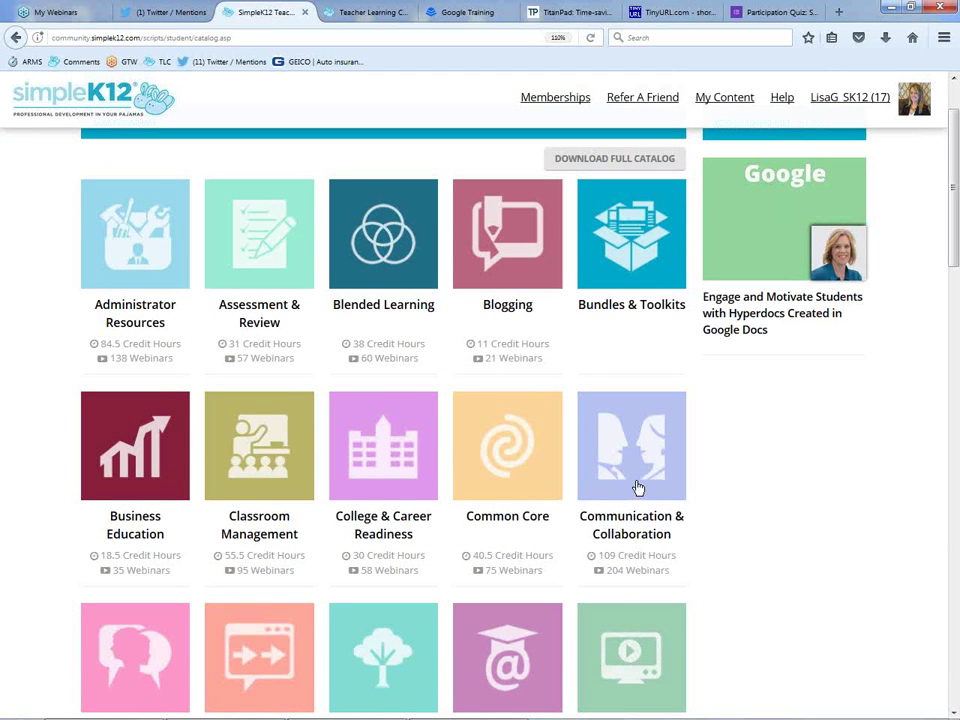
click(390, 13)
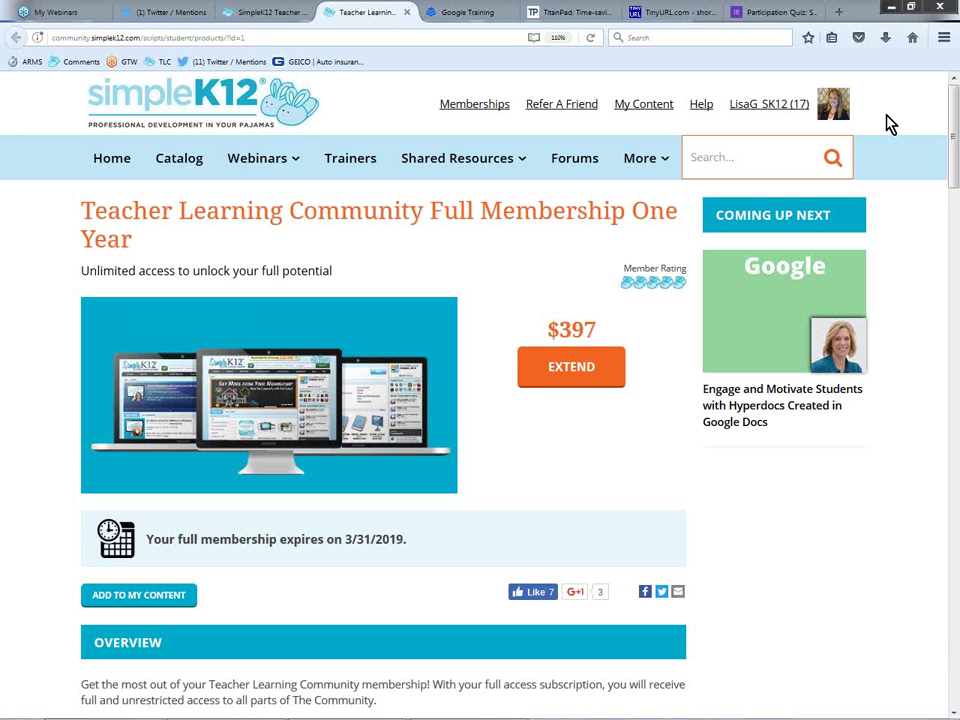
- Show the Google Training offer's payment options and view the checkout for the 1 Year, 1 Payment of $197 option in a new tab
click(480, 12)
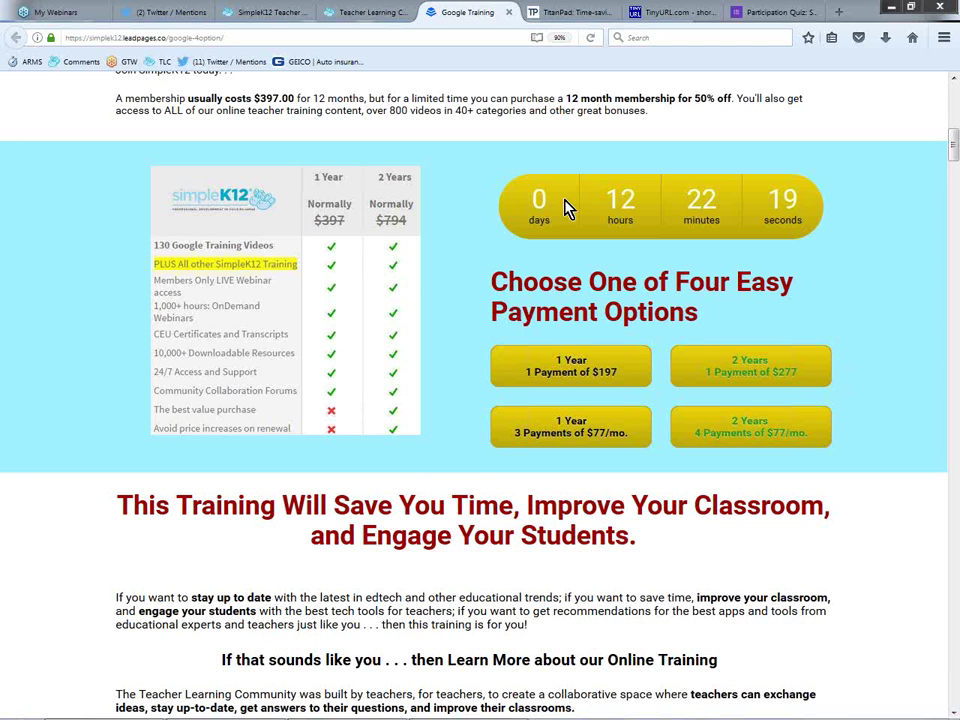
scroll(440, 285, down, 2)
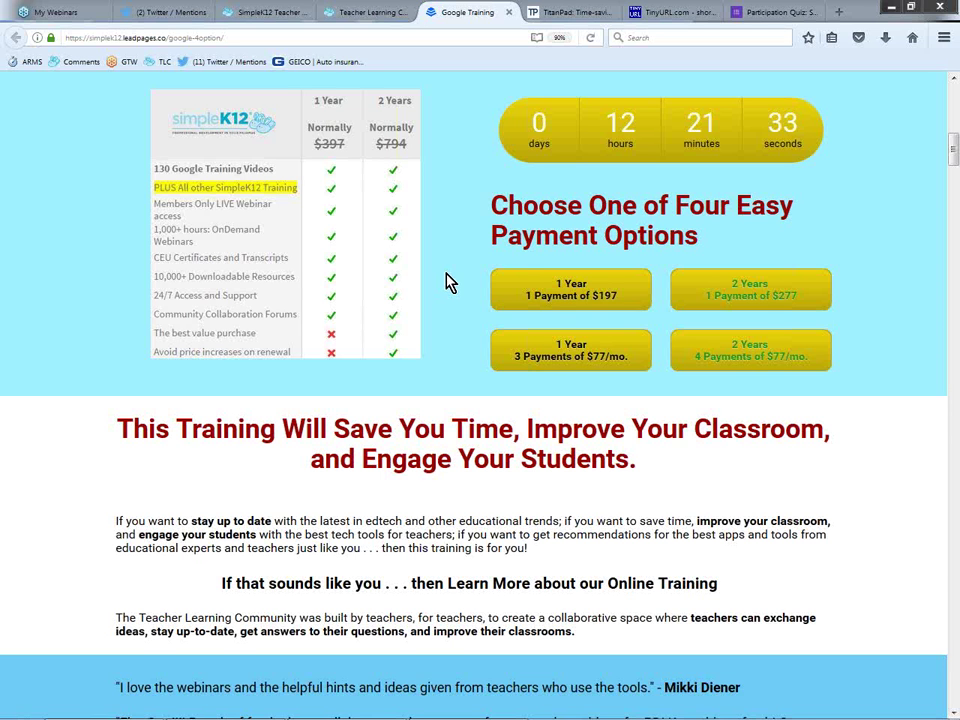
right_click(563, 299)
click(582, 306)
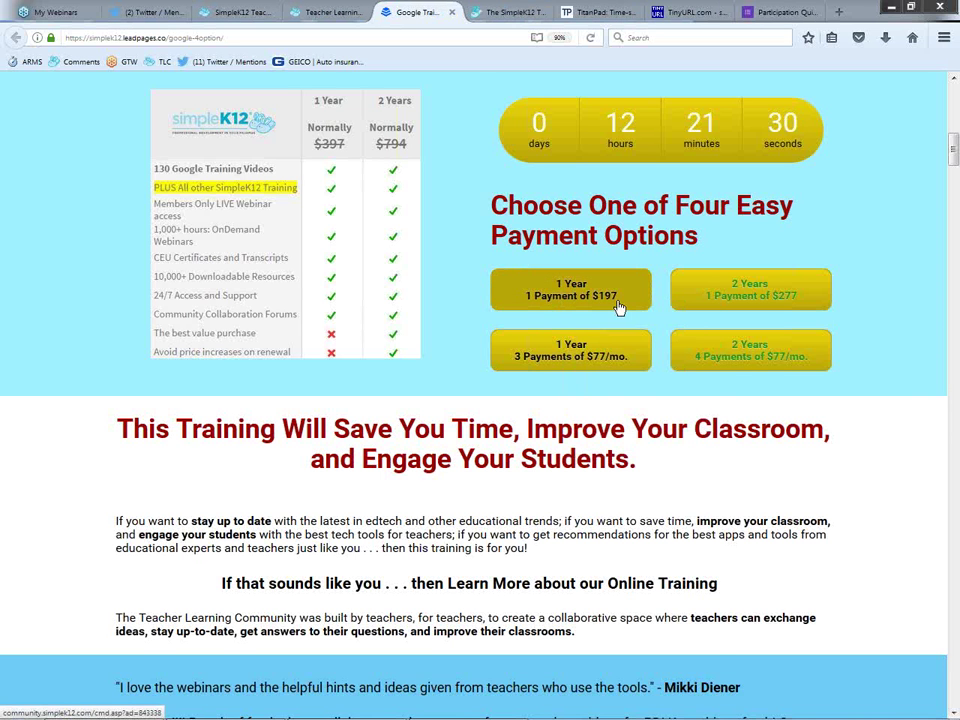
click(500, 12)
click(717, 349)
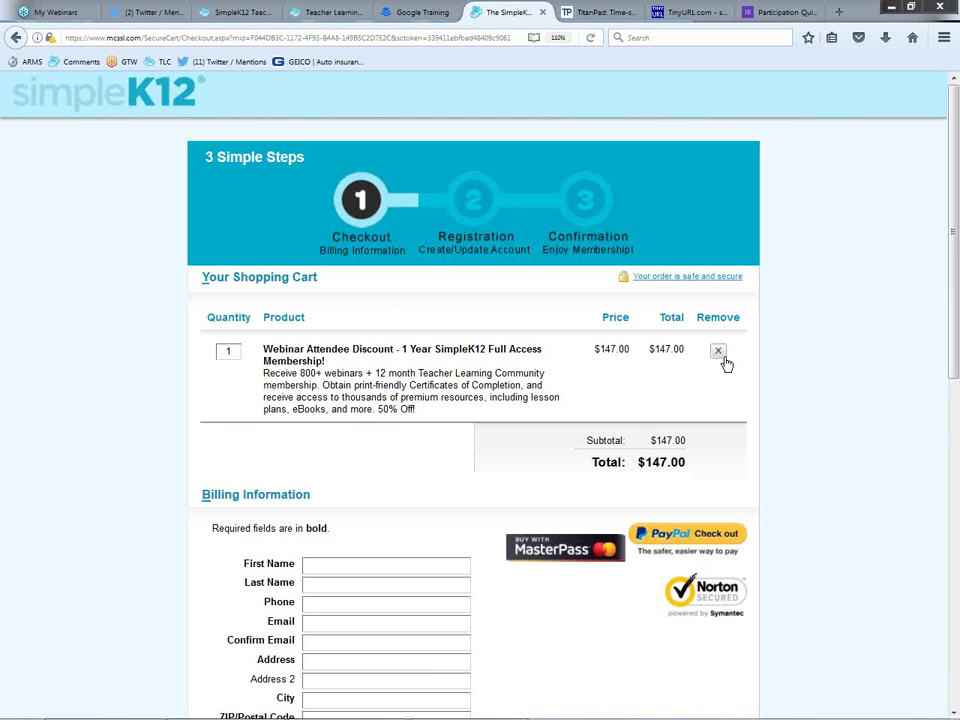
- Return to the Google Training offer, switch to the PowerPoint presentation, and start the slide show from the webinar attendee discount slide
click(414, 16)
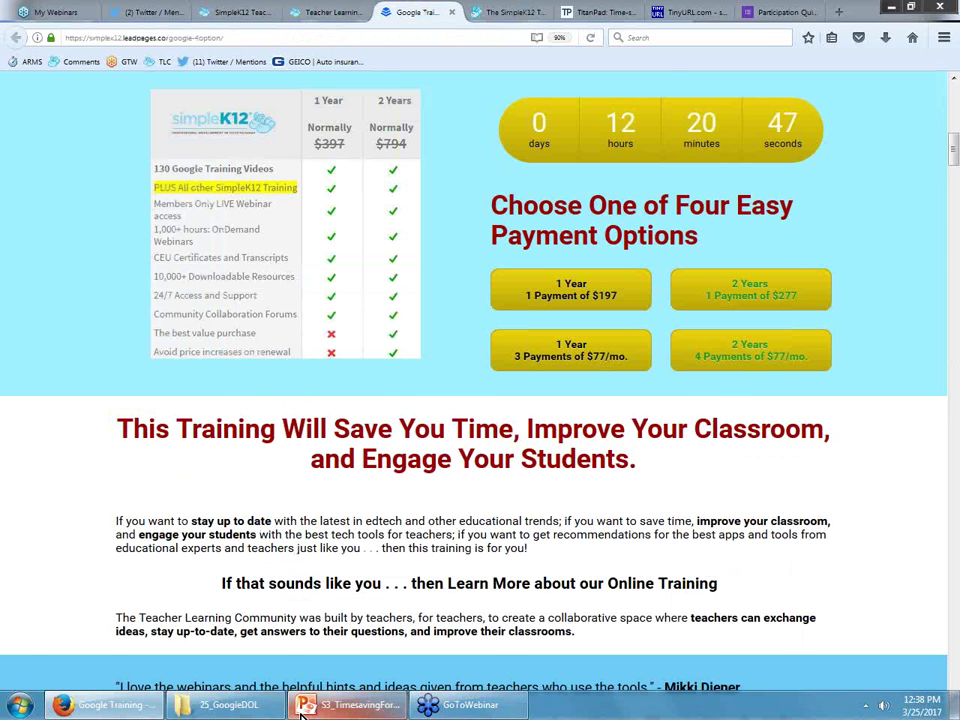
click(320, 712)
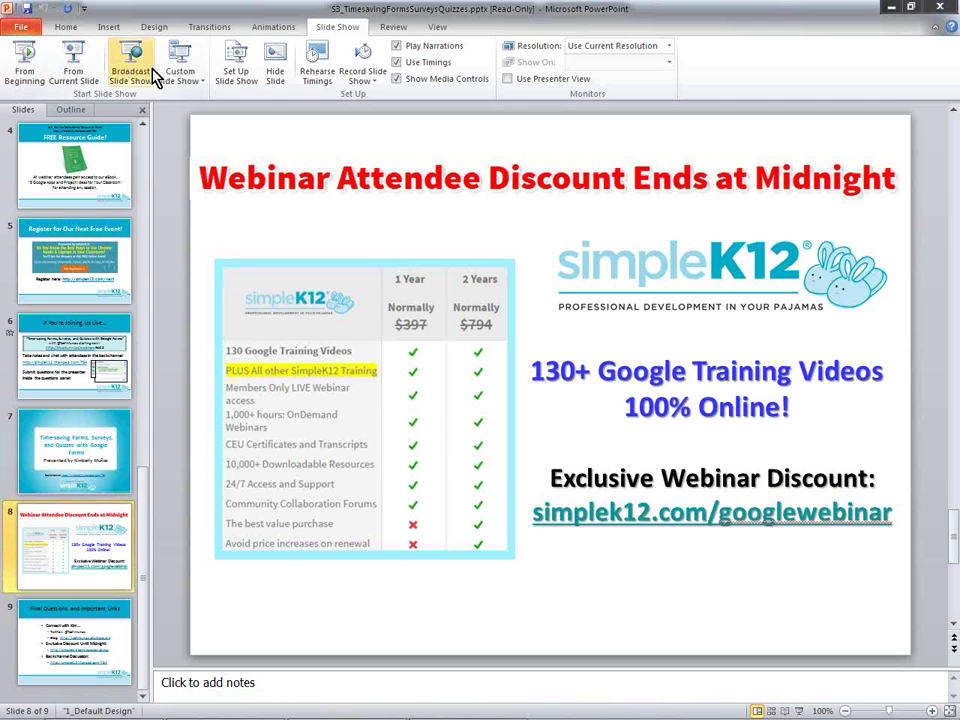
click(72, 62)
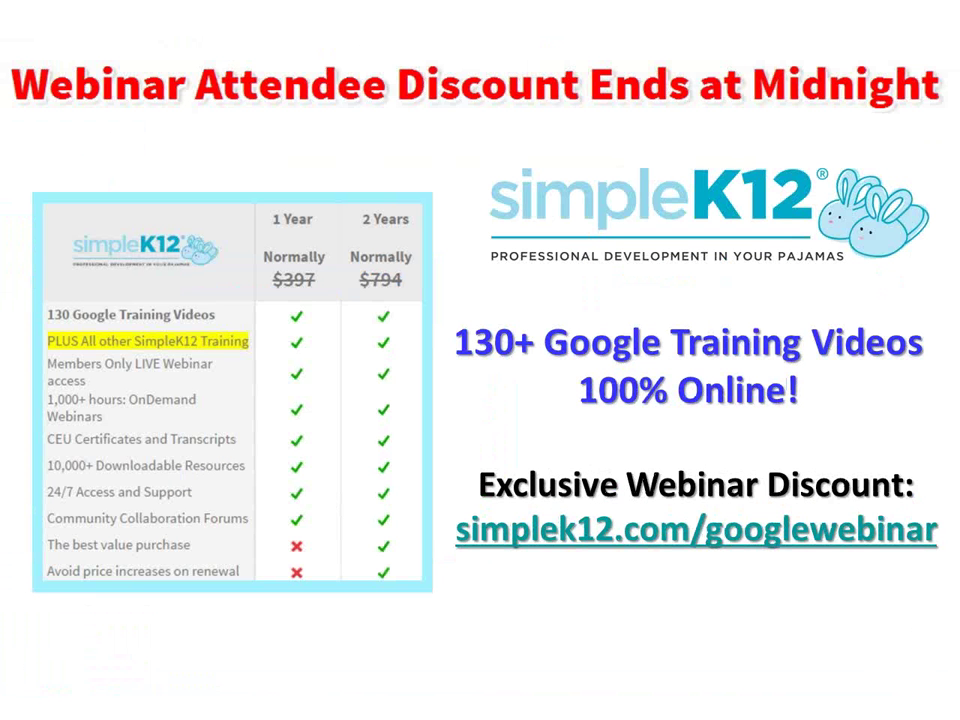